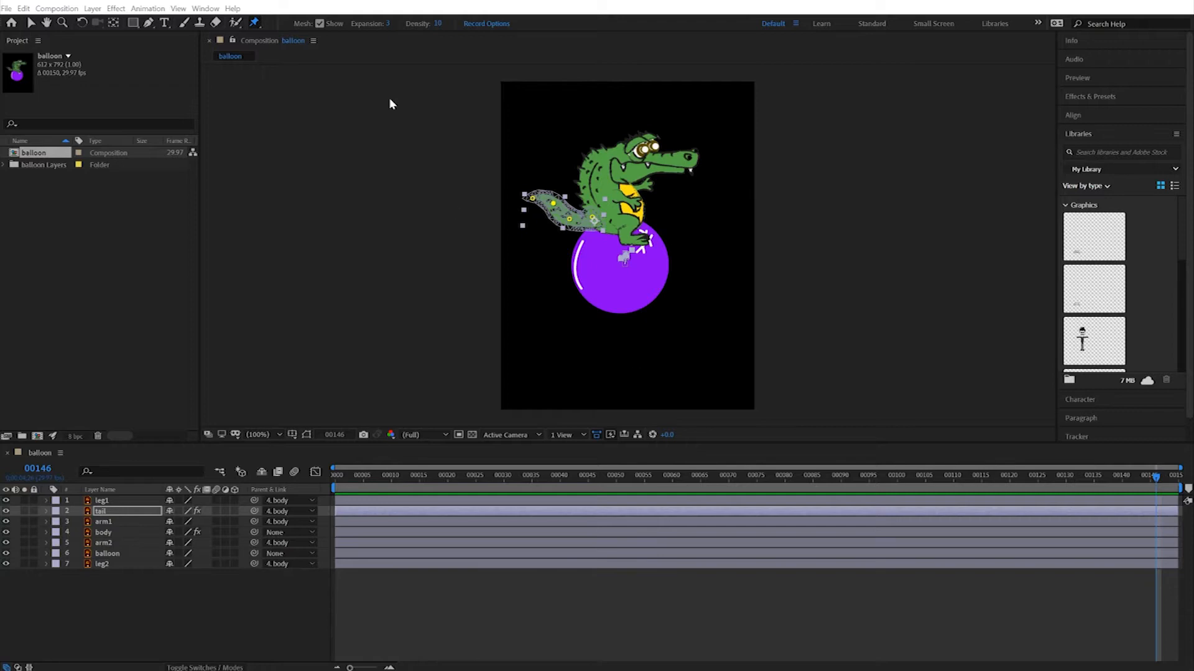
Start a new project, saving the changes to balloon.aep
click(8, 8)
mouse_move(25, 25)
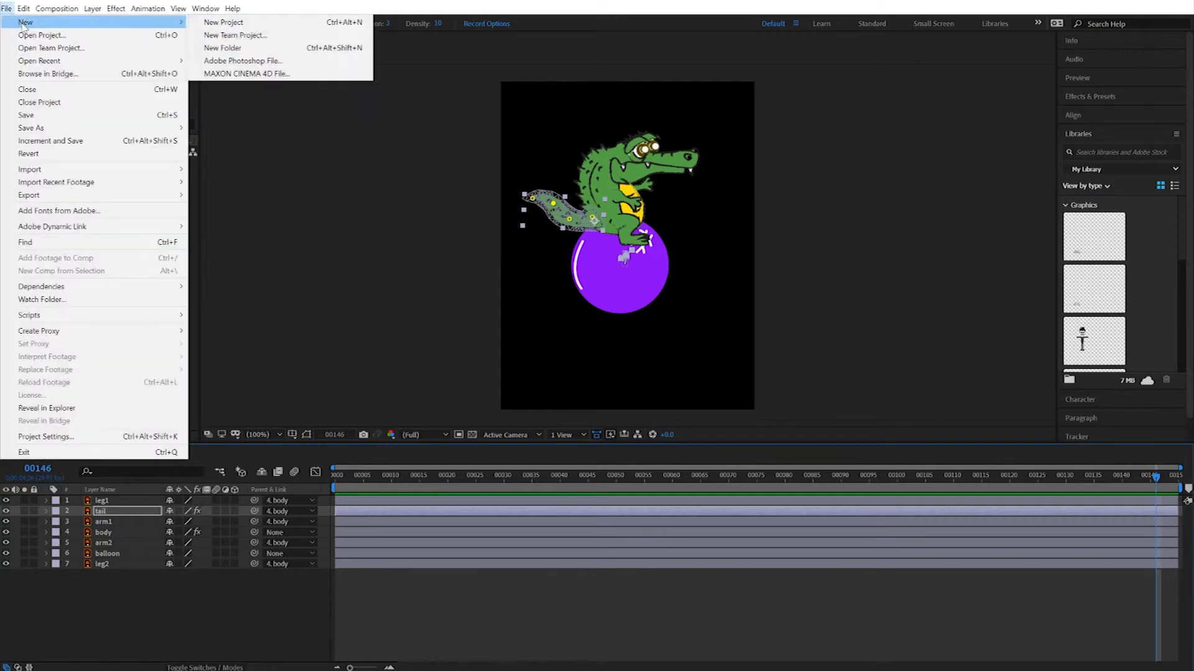
click(246, 30)
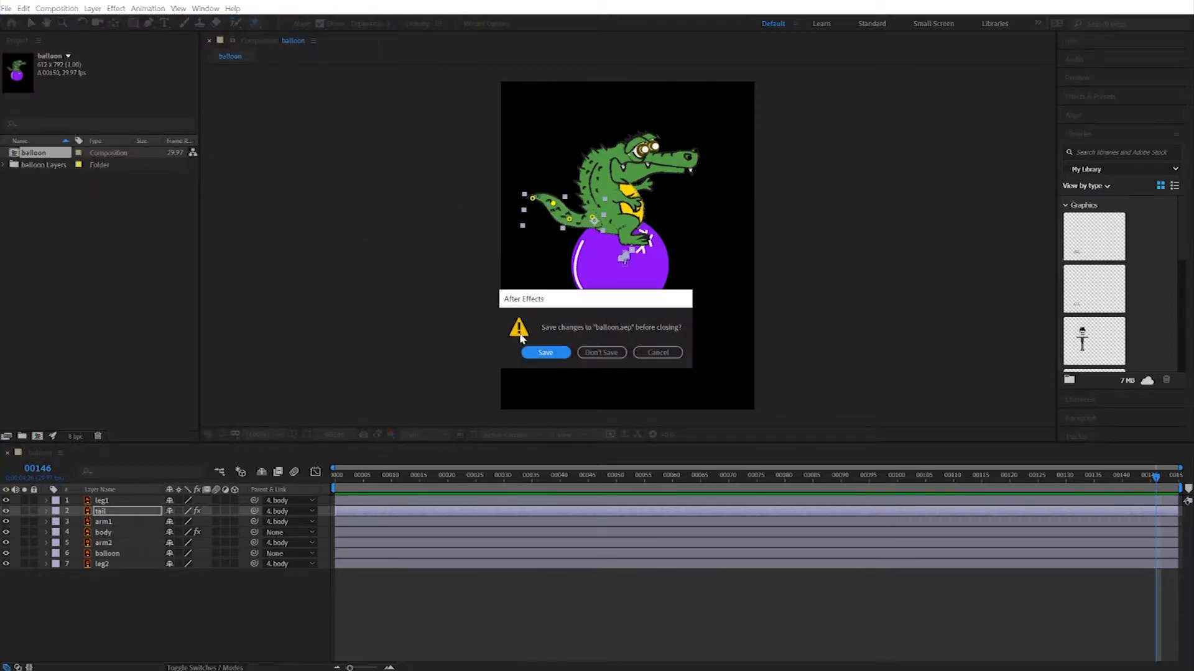
click(546, 352)
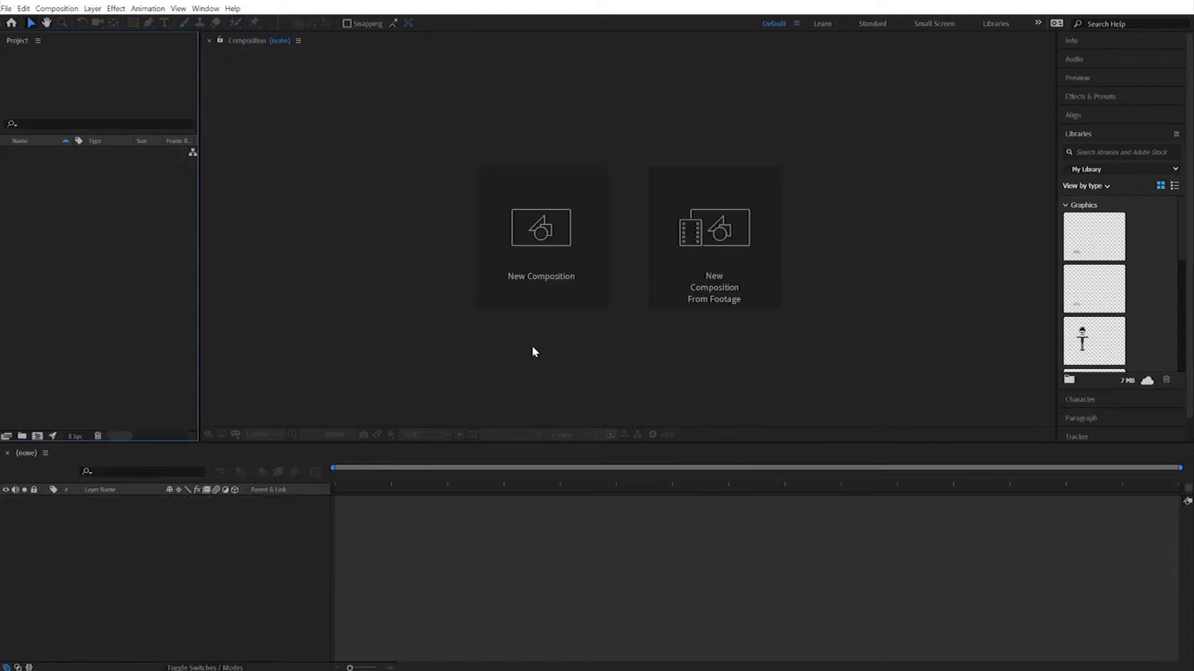
Create a composition with the HDTV 1080 29.97 preset and a duration of 900 frames
click(530, 242)
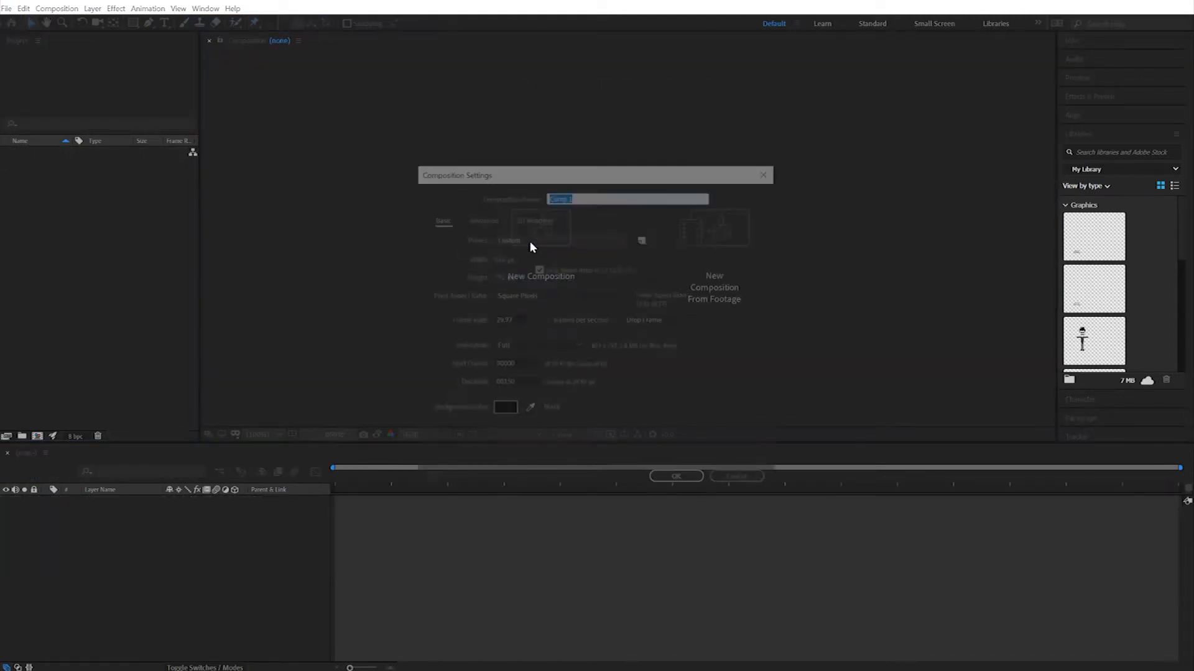
click(532, 238)
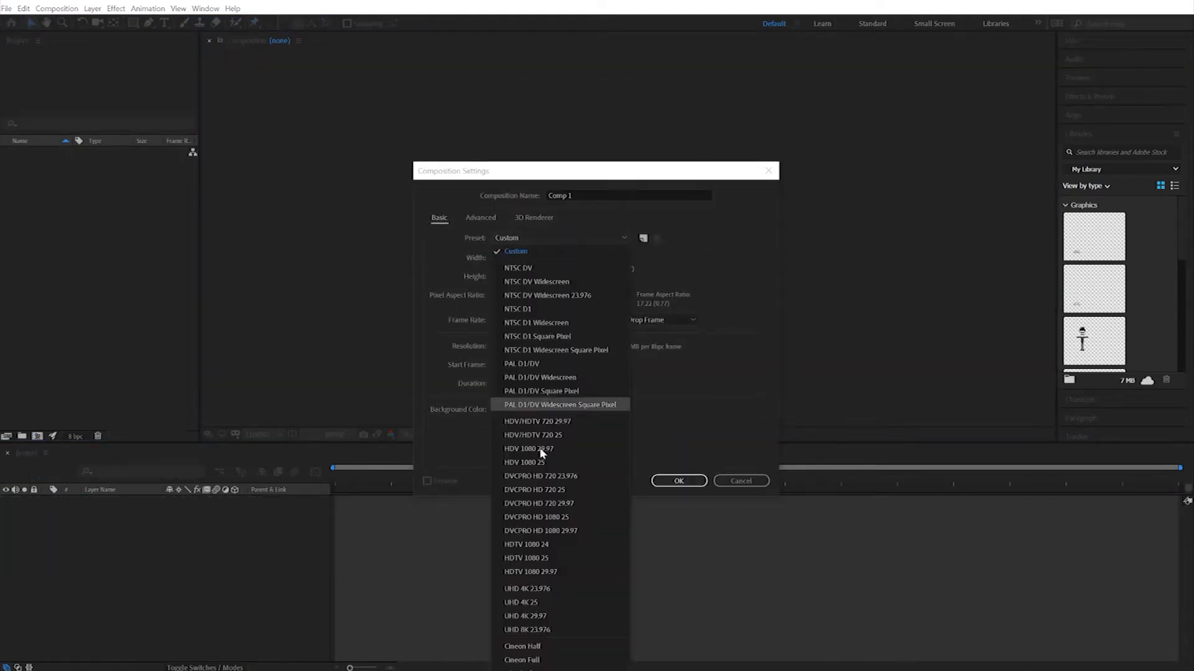
click(552, 573)
drag(520, 384, 501, 383)
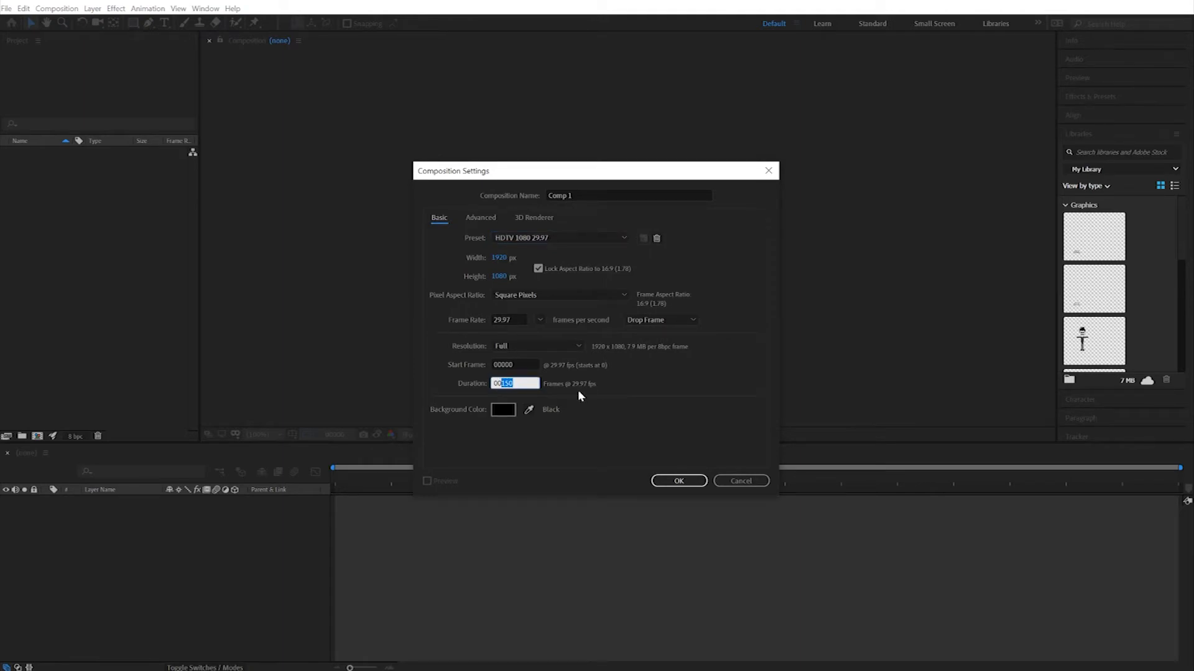
text(900)
click(679, 481)
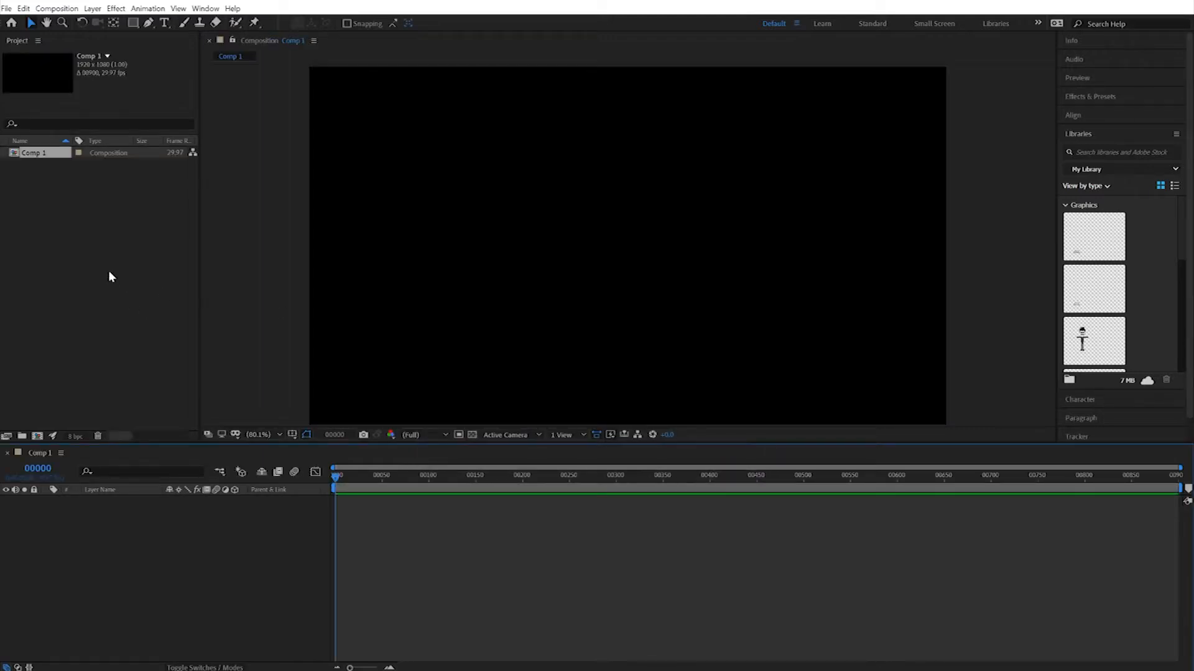
Rename the new composition as landscape
click(14, 155)
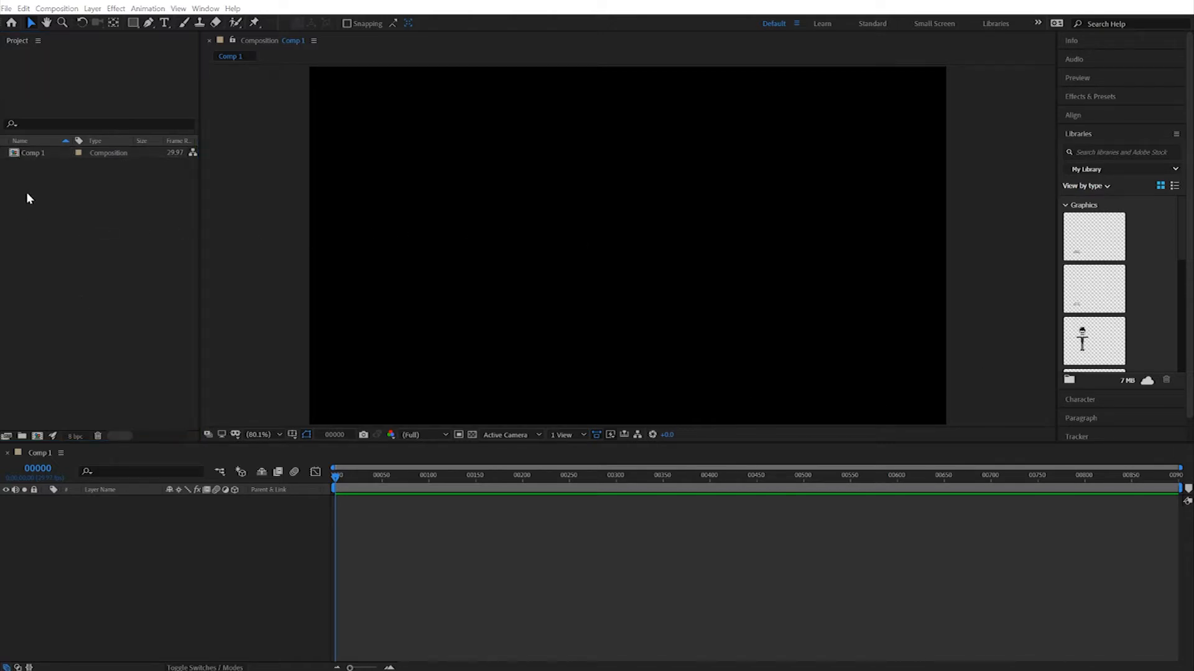
click(23, 153)
key(Return)
key(BackSpace)
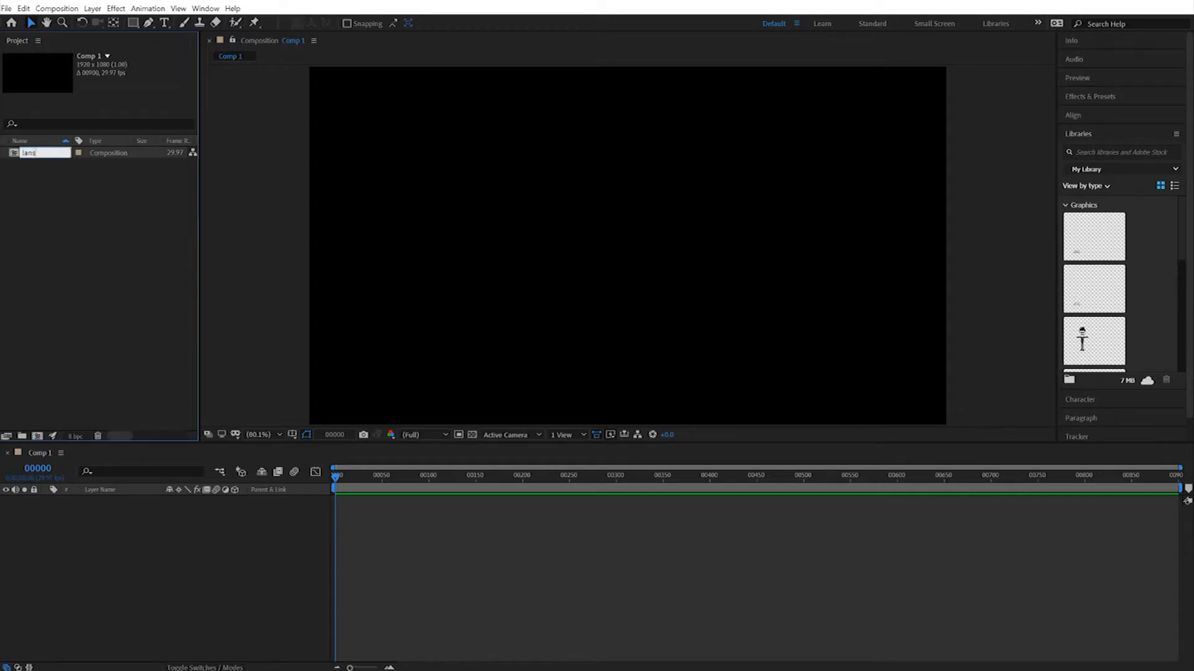
text(landscape)
key(Return)
click(39, 203)
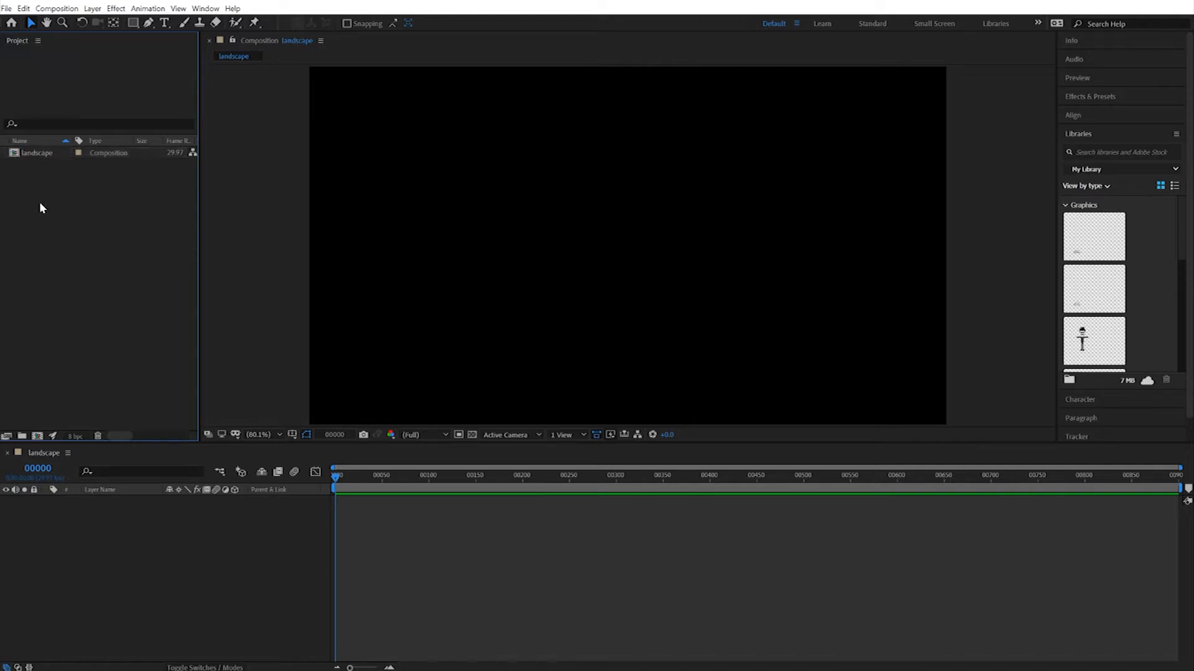
Import the landscape Illustrator file from the assets folder as footage
right_click(36, 207)
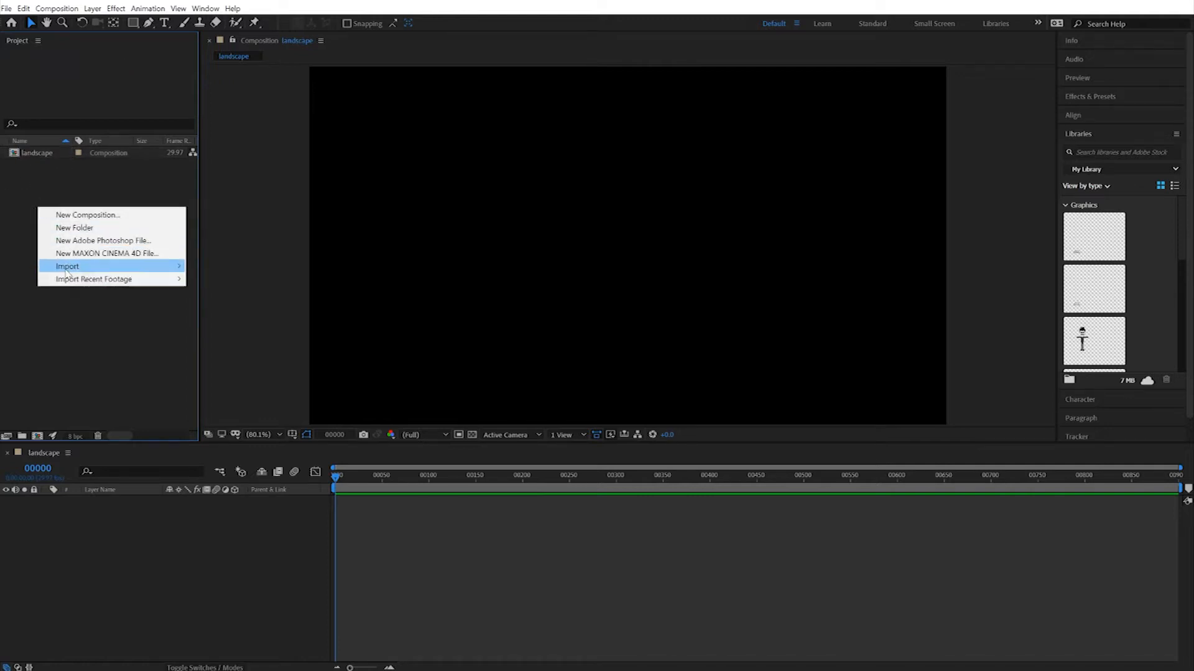
mouse_move(66, 269)
click(211, 268)
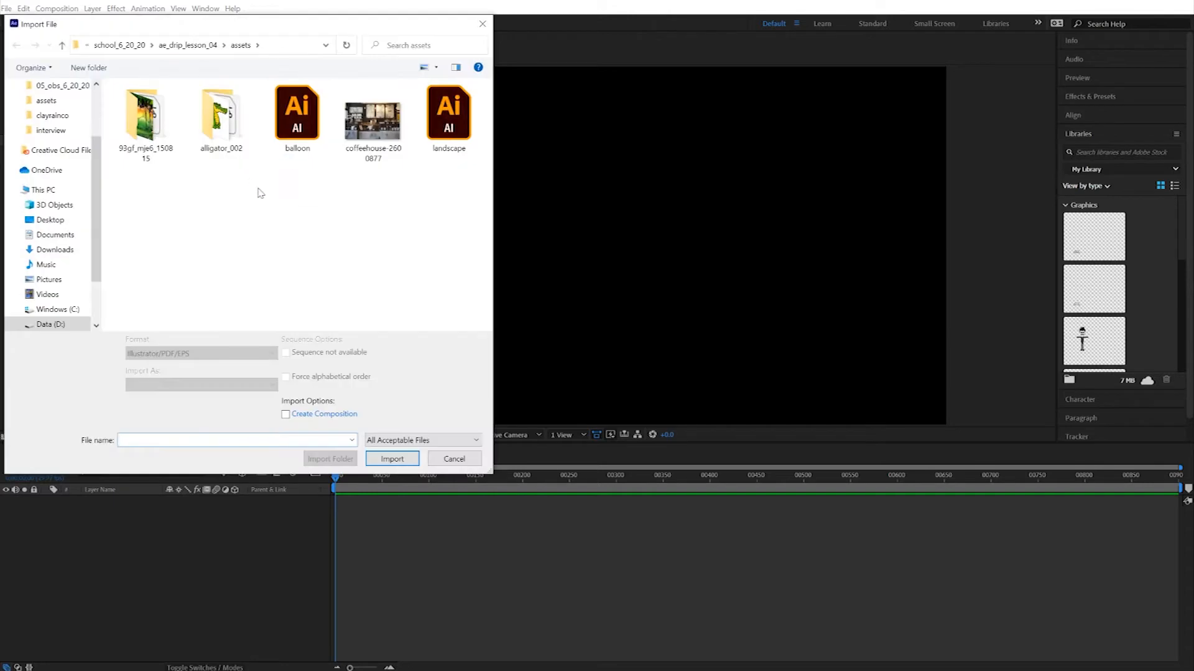
click(448, 117)
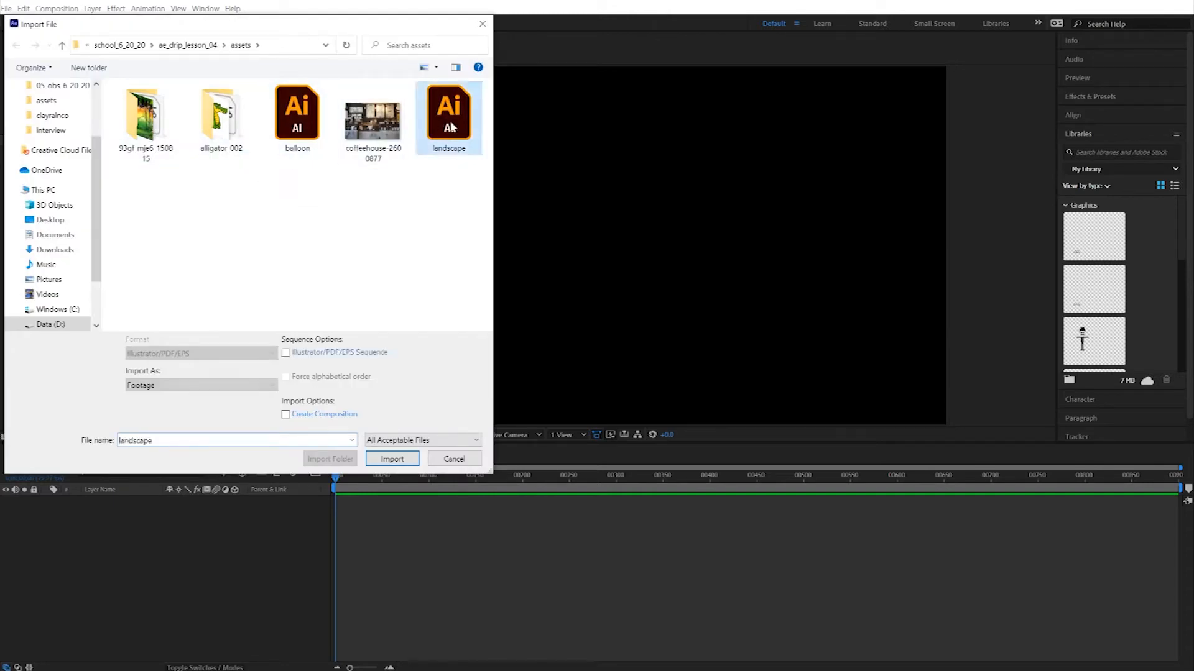
click(185, 388)
click(73, 404)
click(392, 459)
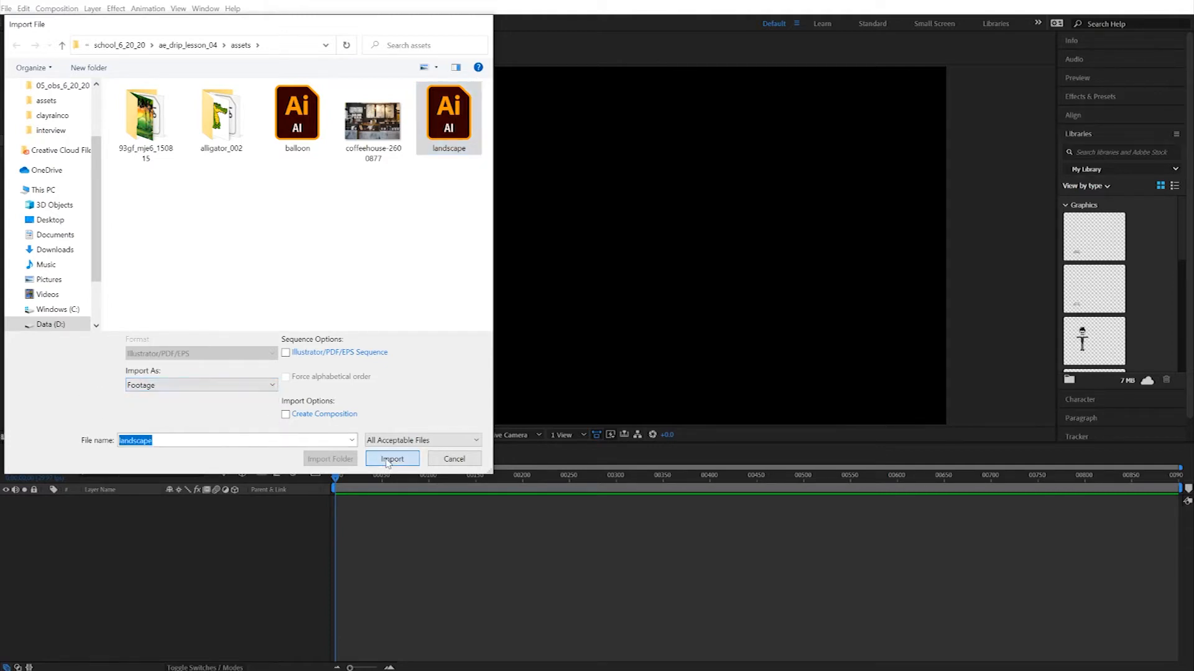
click(814, 475)
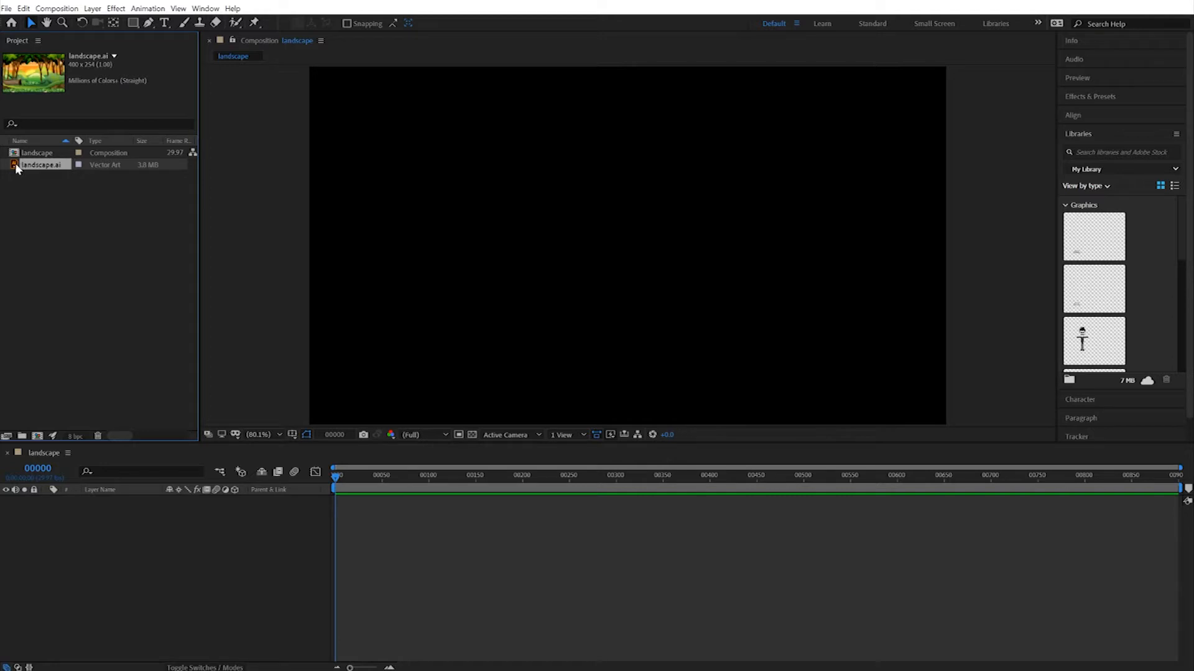
Add landscape.ai to the landscape composition and scale it up proportionally to fill the frame
drag(17, 169, 64, 537)
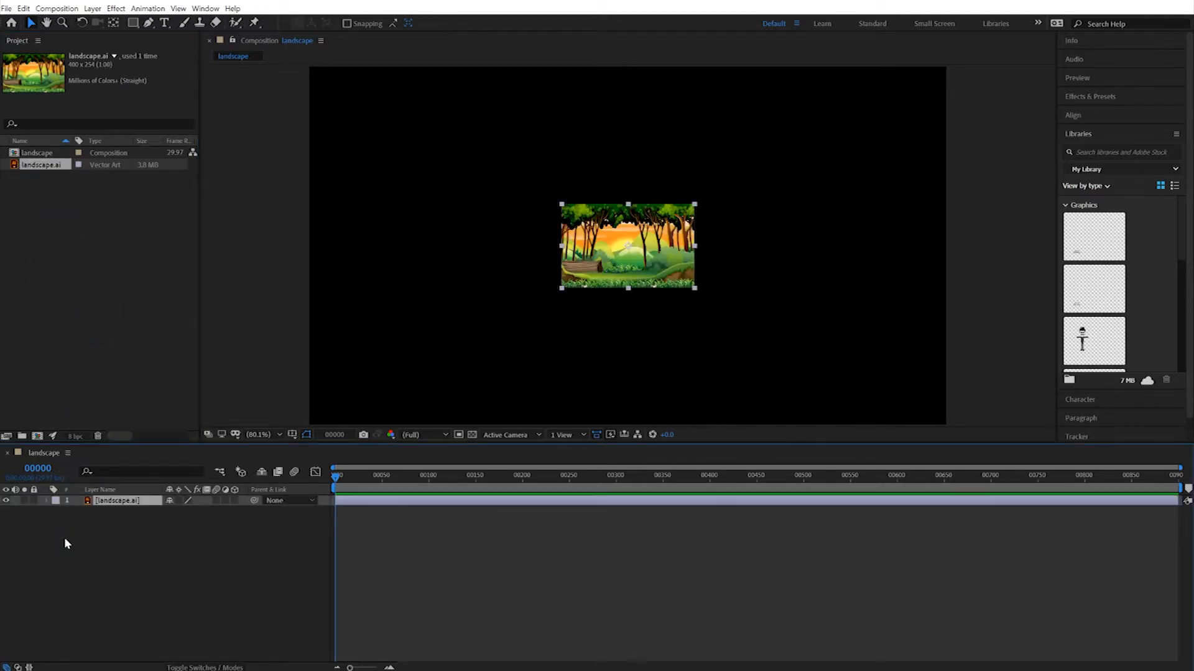
drag(561, 289, 148, 448)
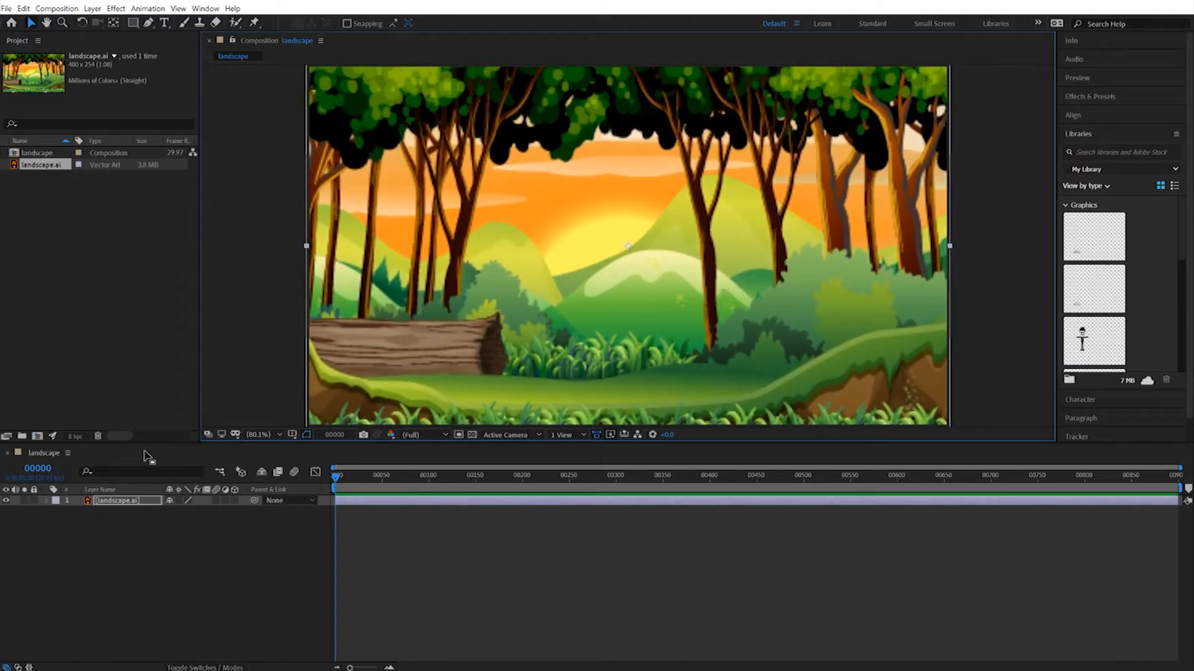
Turn on continuous rasterization for the landscape.ai layer to sharpen the enlarged artwork
click(179, 501)
key(comma)
key(comma)
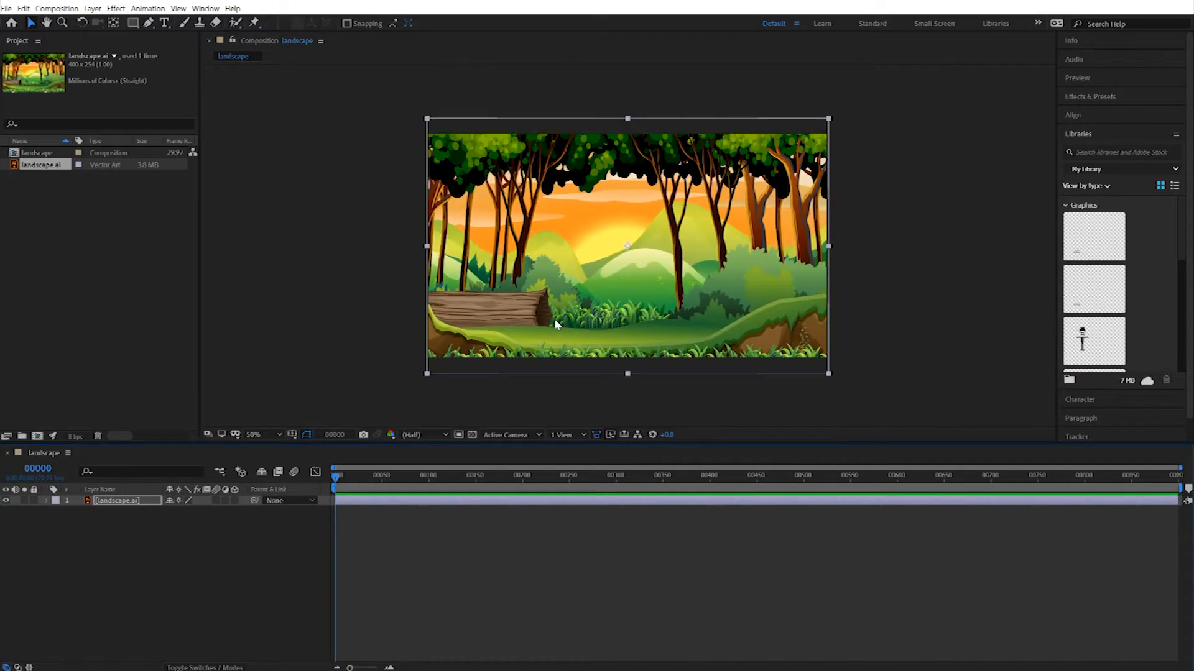
click(477, 400)
mouse_move(336, 476)
mouse_down()
mouse_move(550, 469)
mouse_move(323, 472)
mouse_up()
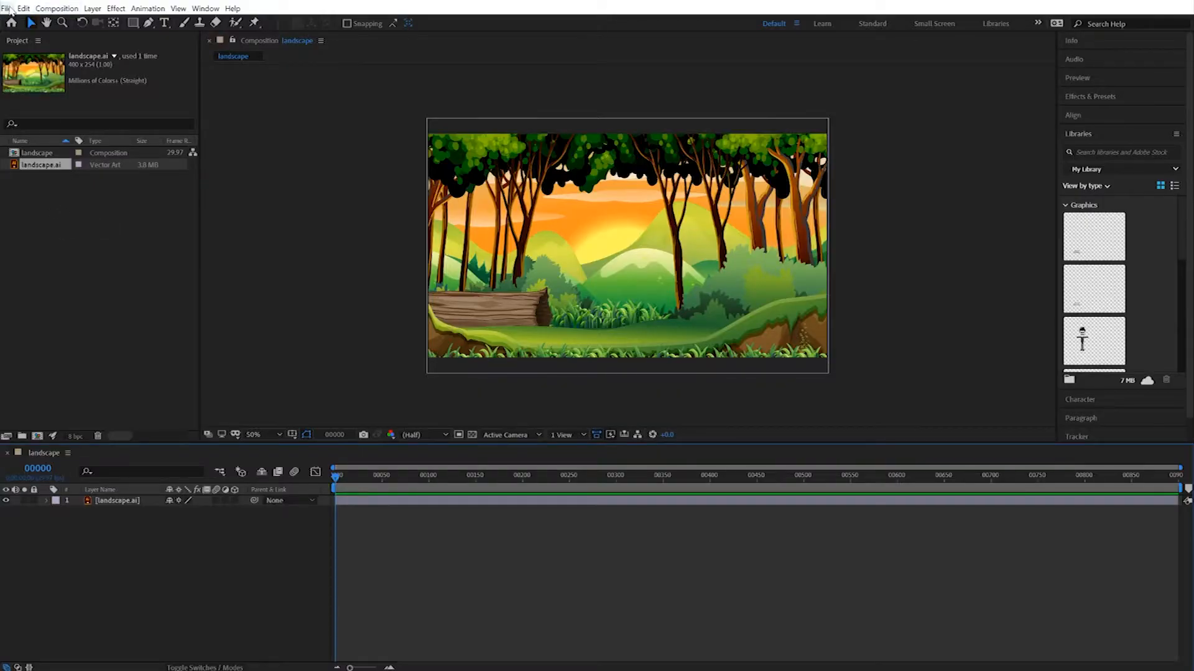
Save the project as bouncealong in the ae_drip_lesson_04 folder
click(7, 9)
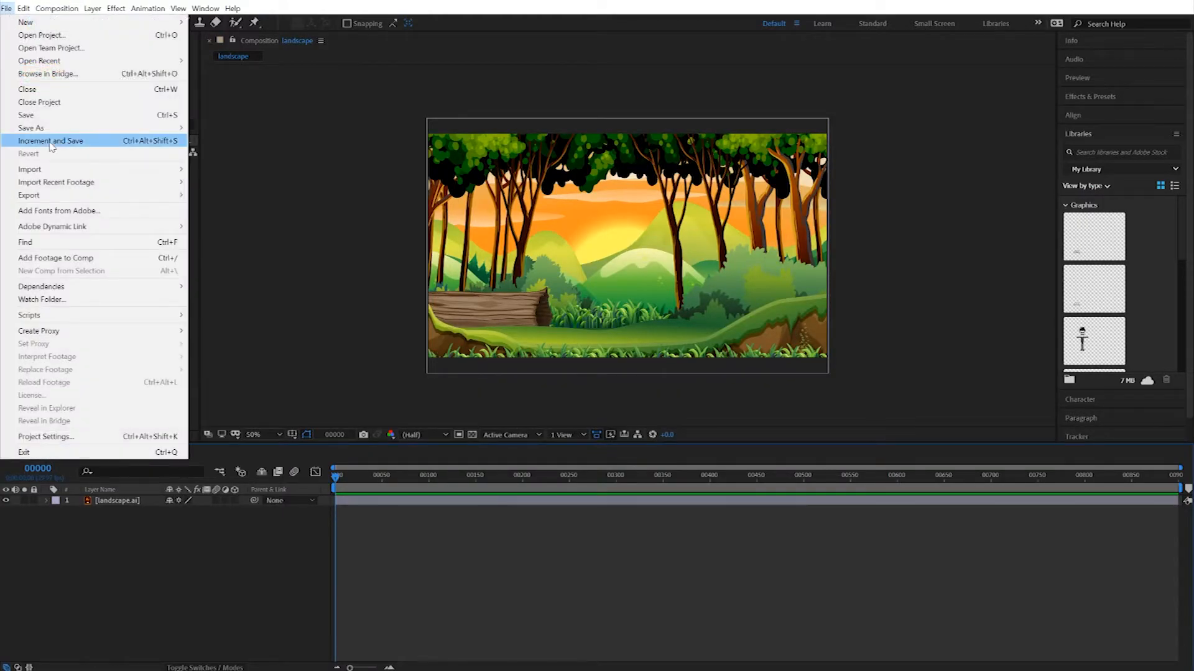
mouse_move(122, 128)
click(208, 128)
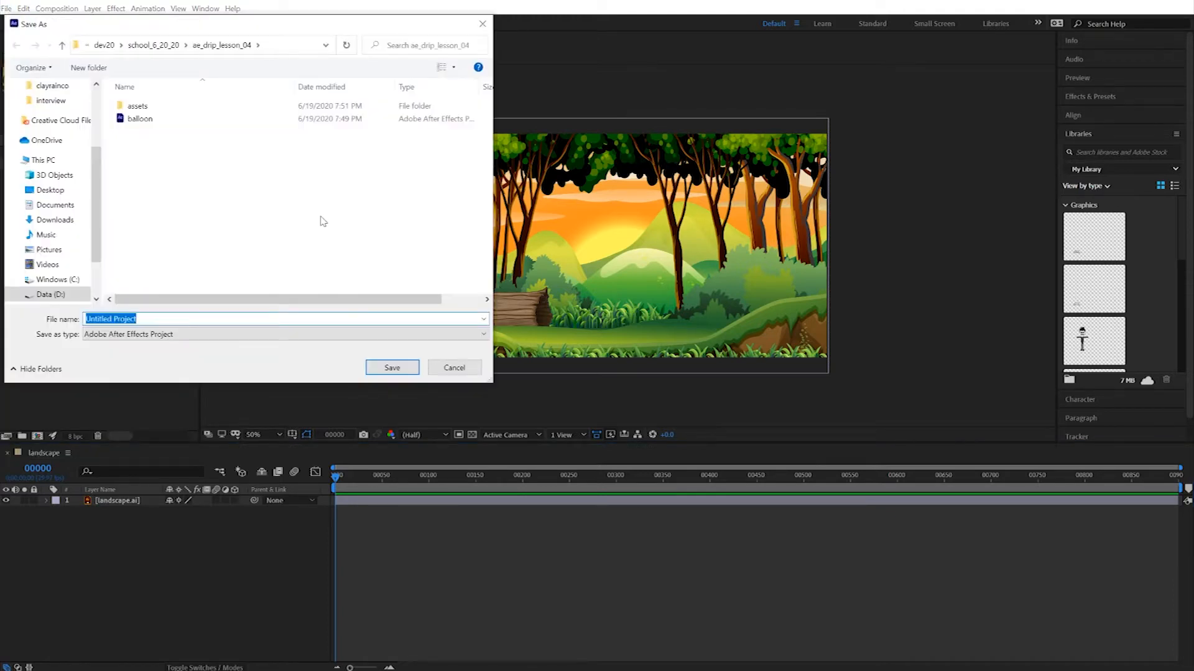
text(bouncealong)
key(Return)
click(43, 212)
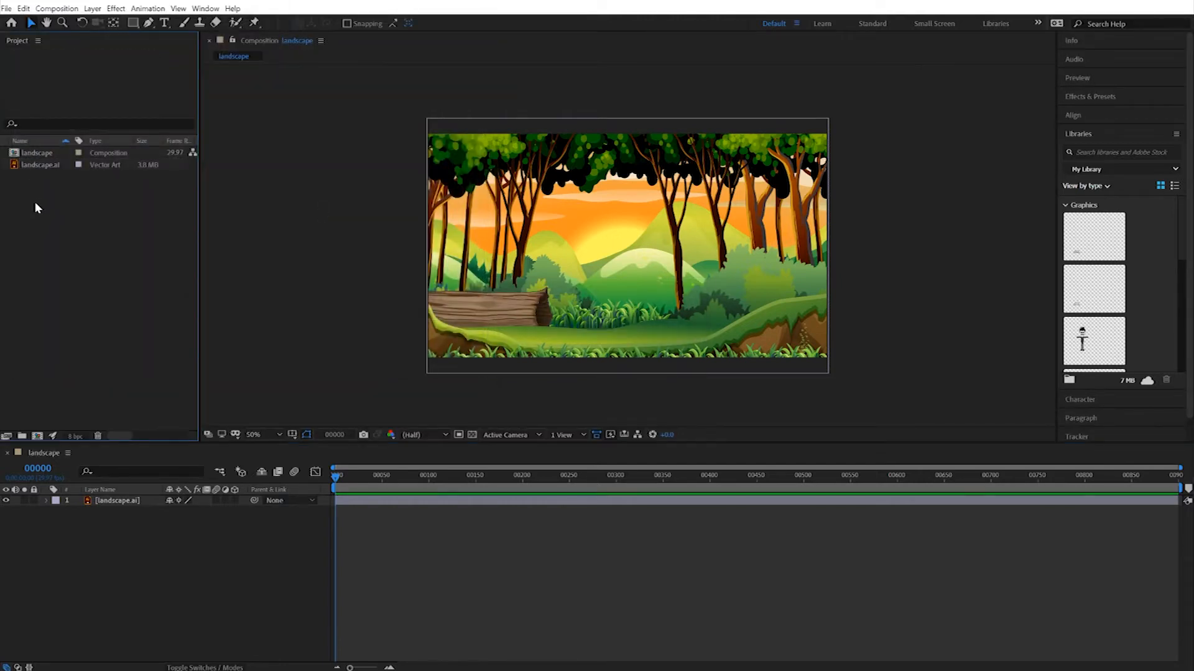
Import the balloon After Effects project from the ae_drip_lesson_04 folder
click(6, 9)
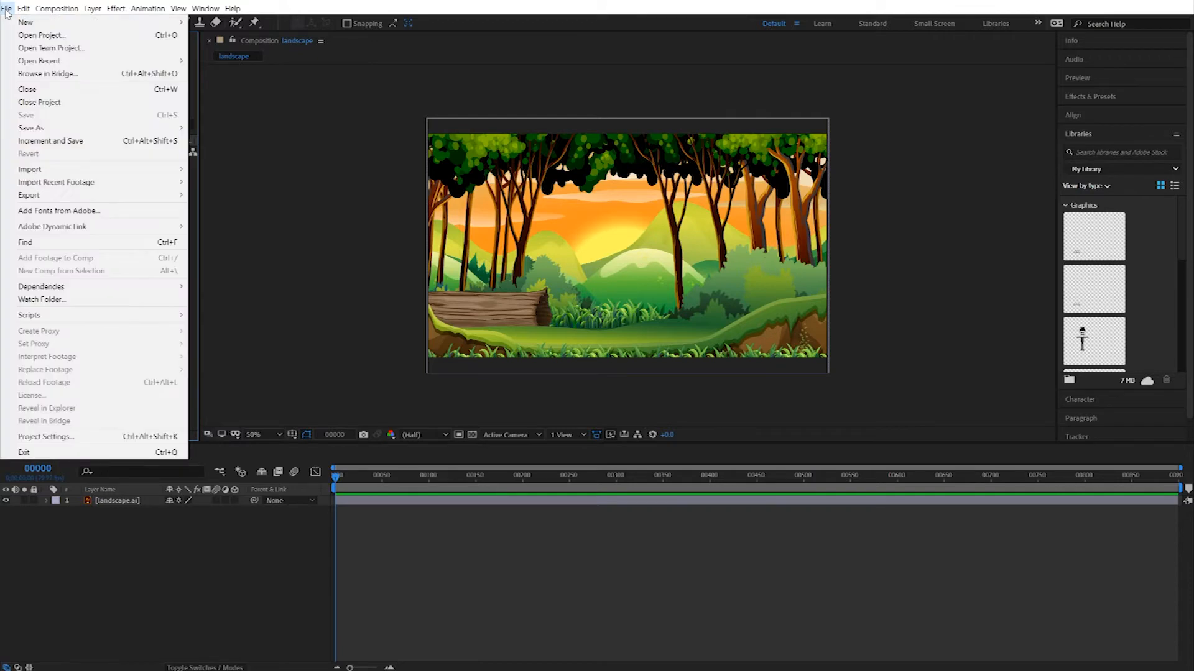
mouse_move(96, 173)
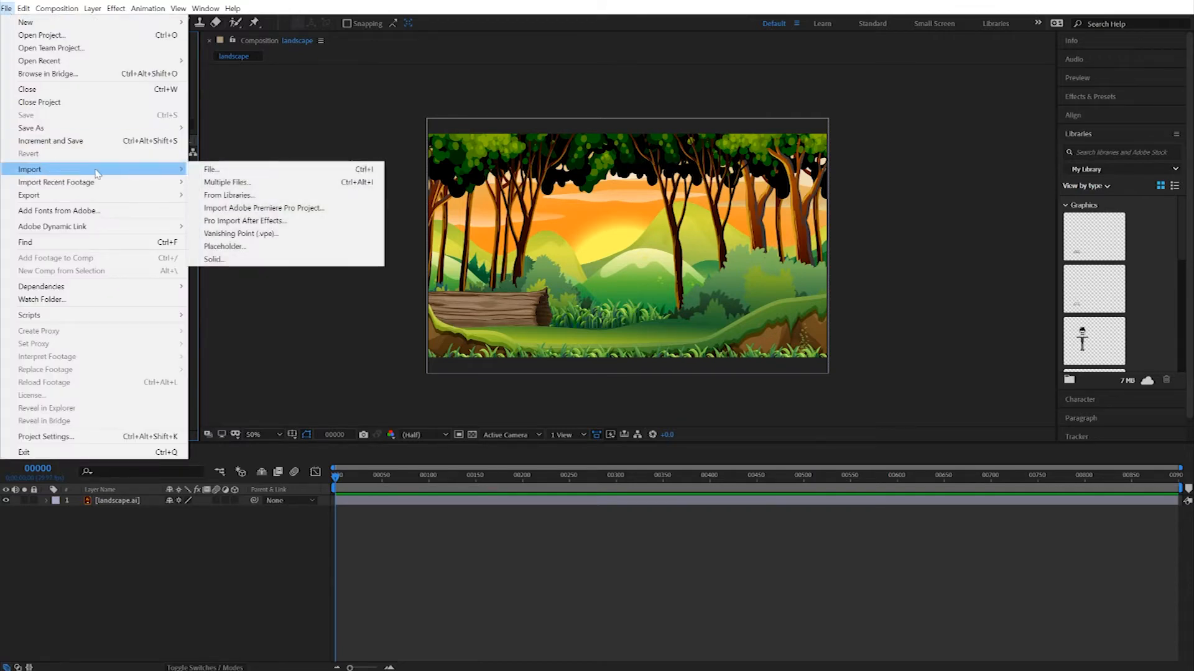
click(212, 169)
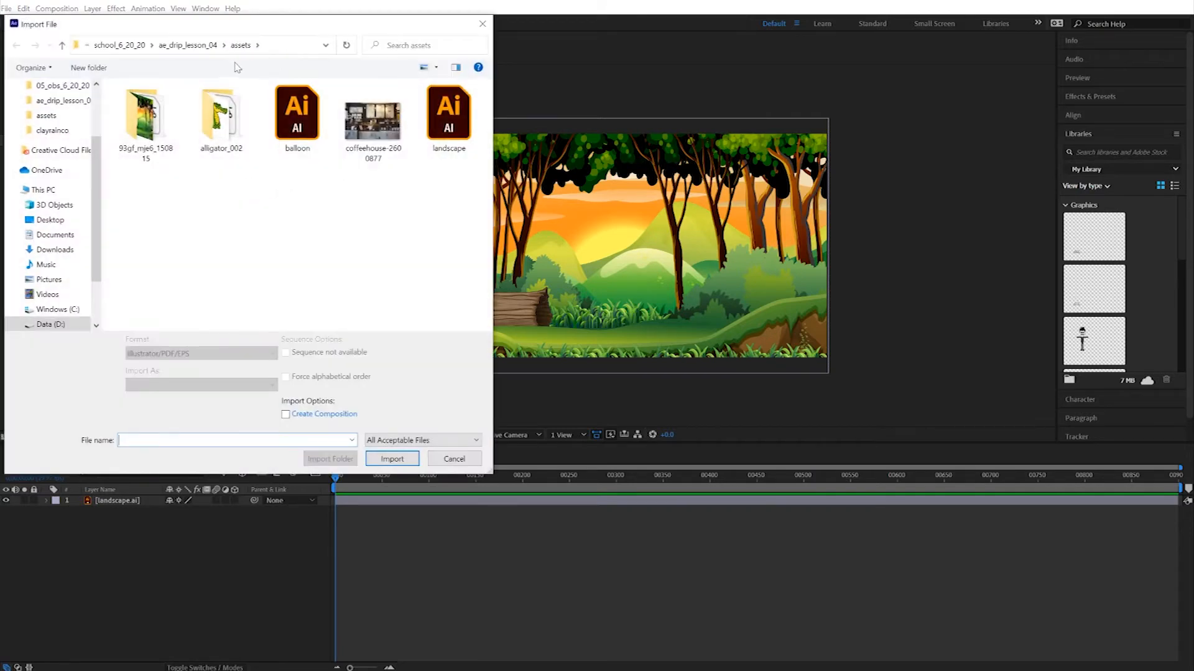
click(208, 46)
click(148, 122)
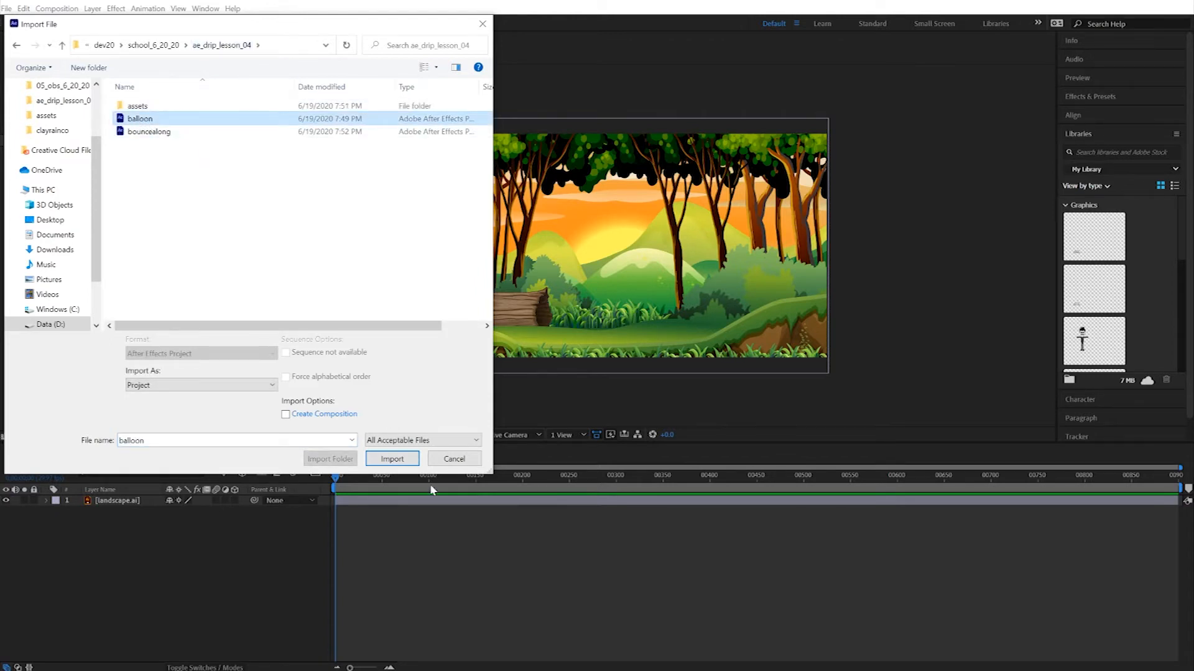
click(393, 459)
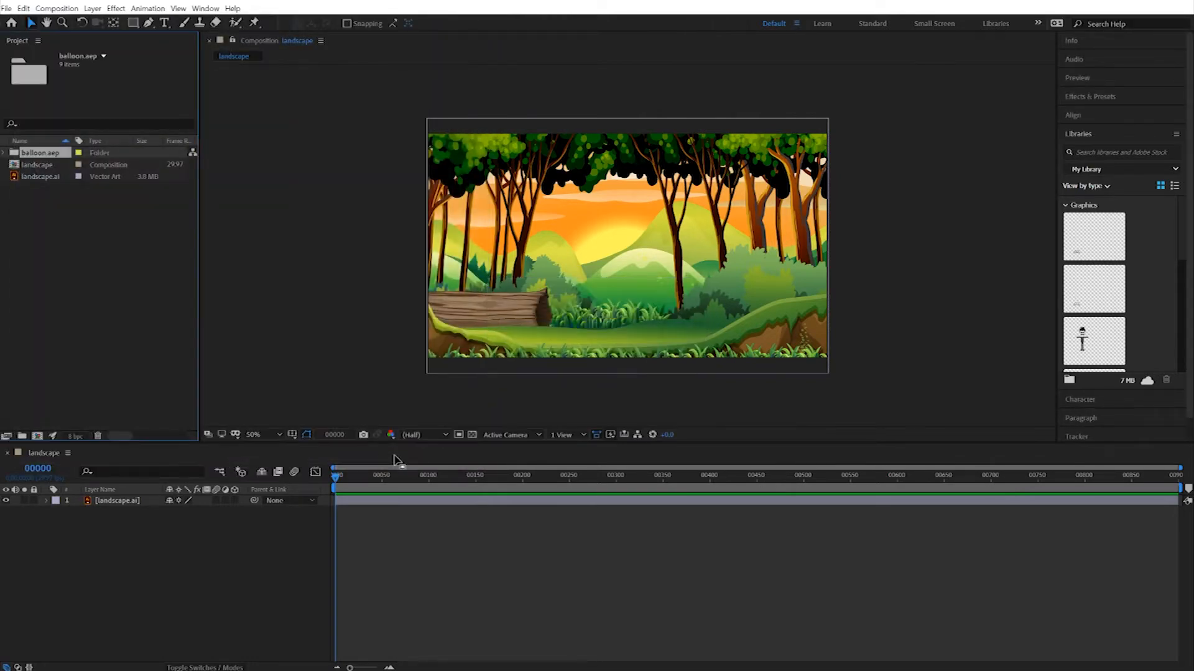
Place the balloon composition from the imported balloon.aep folder above the landscape.ai layer in the timeline
click(5, 153)
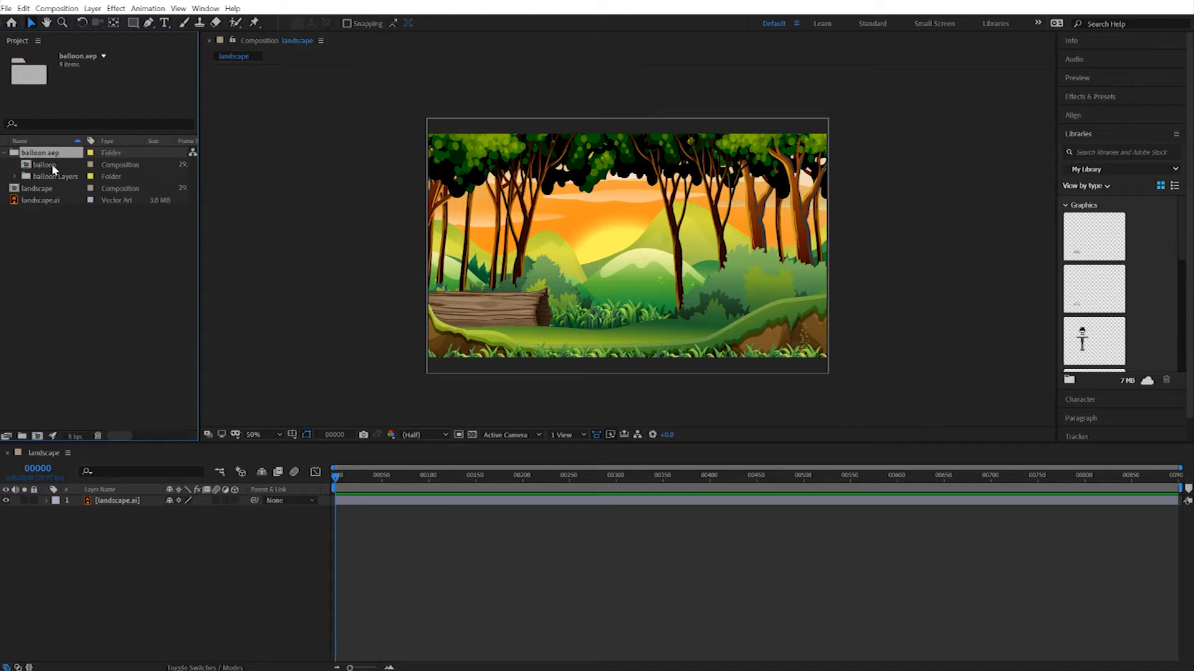
click(42, 165)
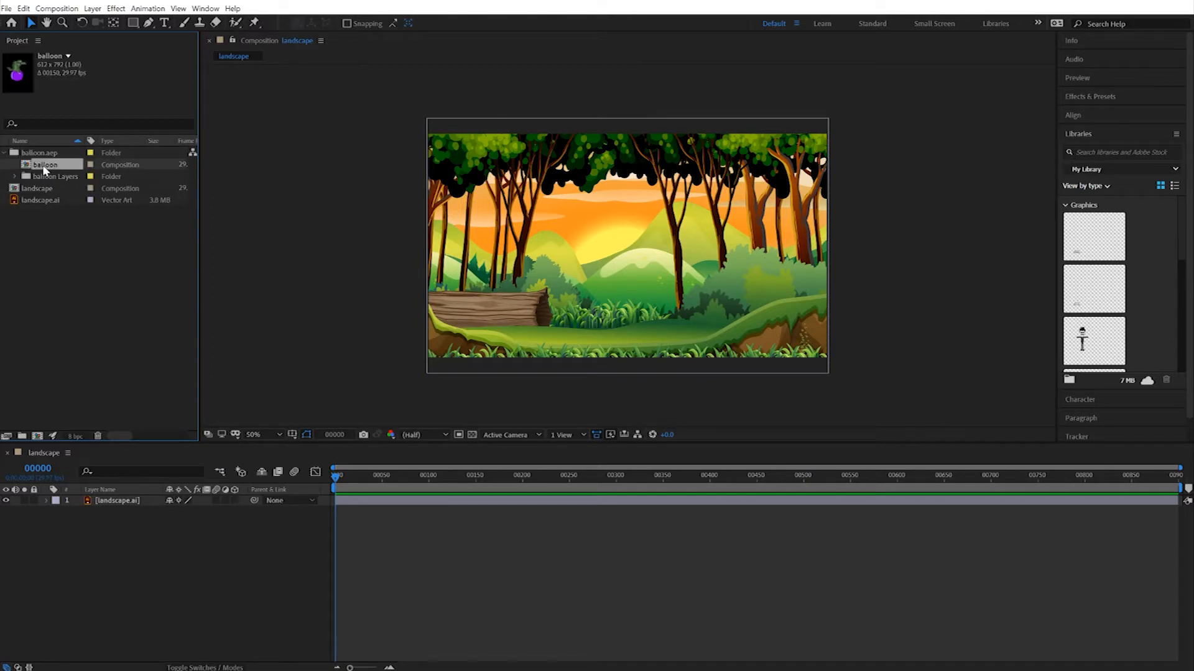
click(15, 176)
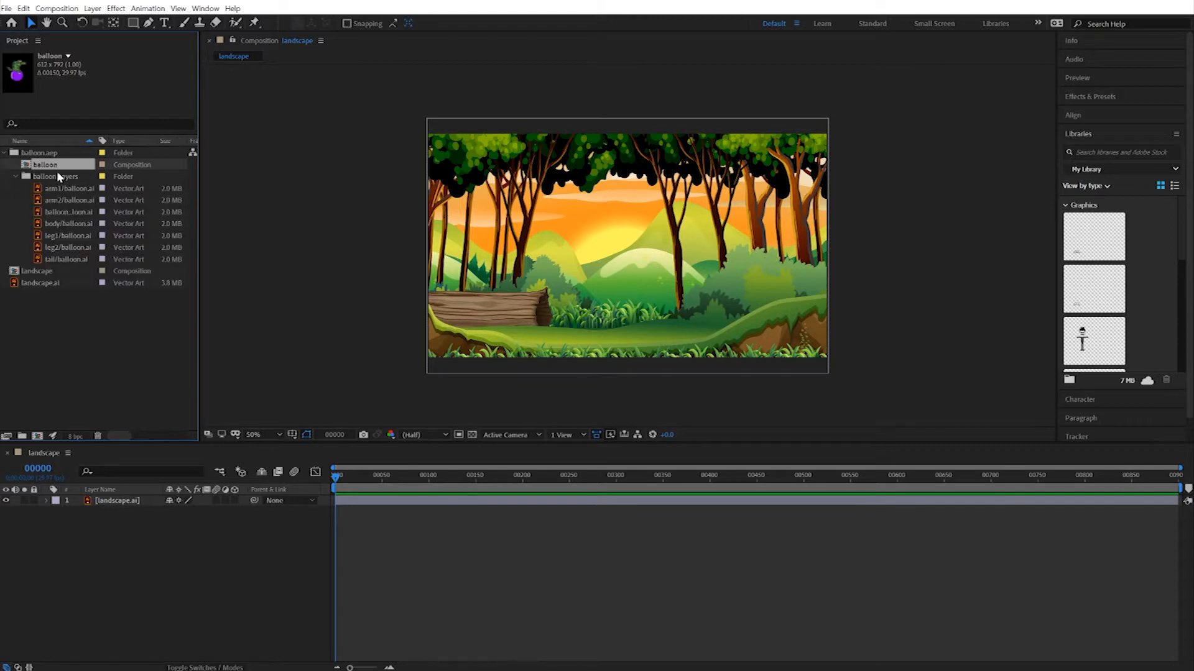
click(15, 176)
drag(26, 167, 38, 504)
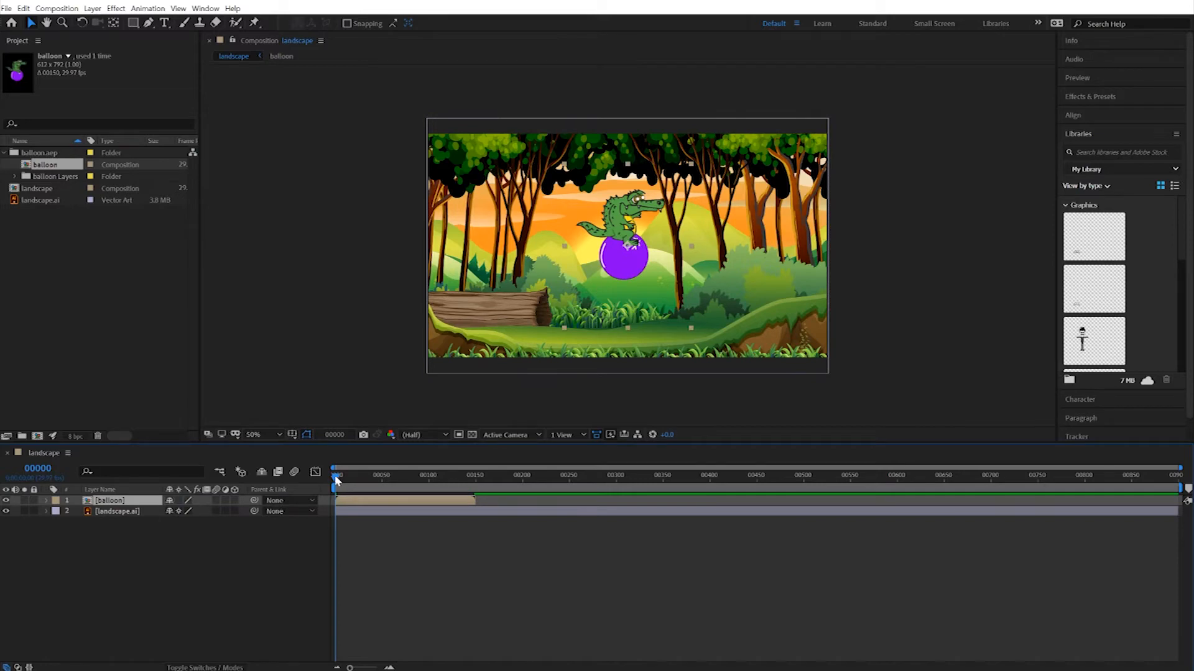
Preview the balloon animation and move the balloon layer down onto the grassy ground, slightly right of the scene's centre
key(space)
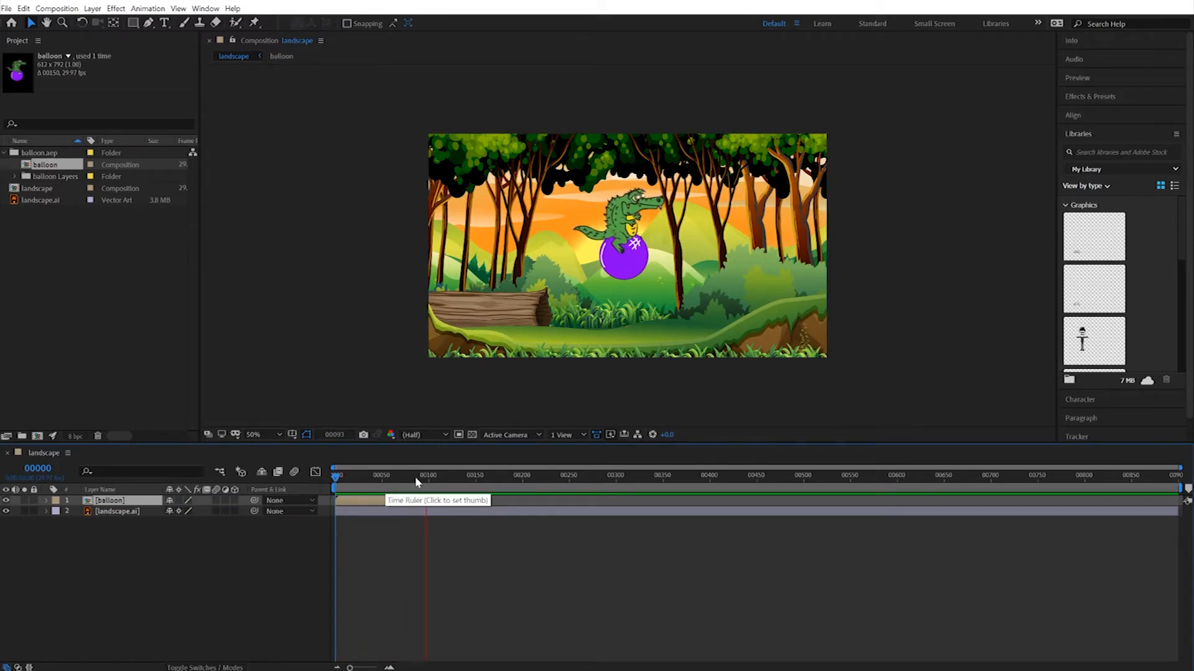
key(space)
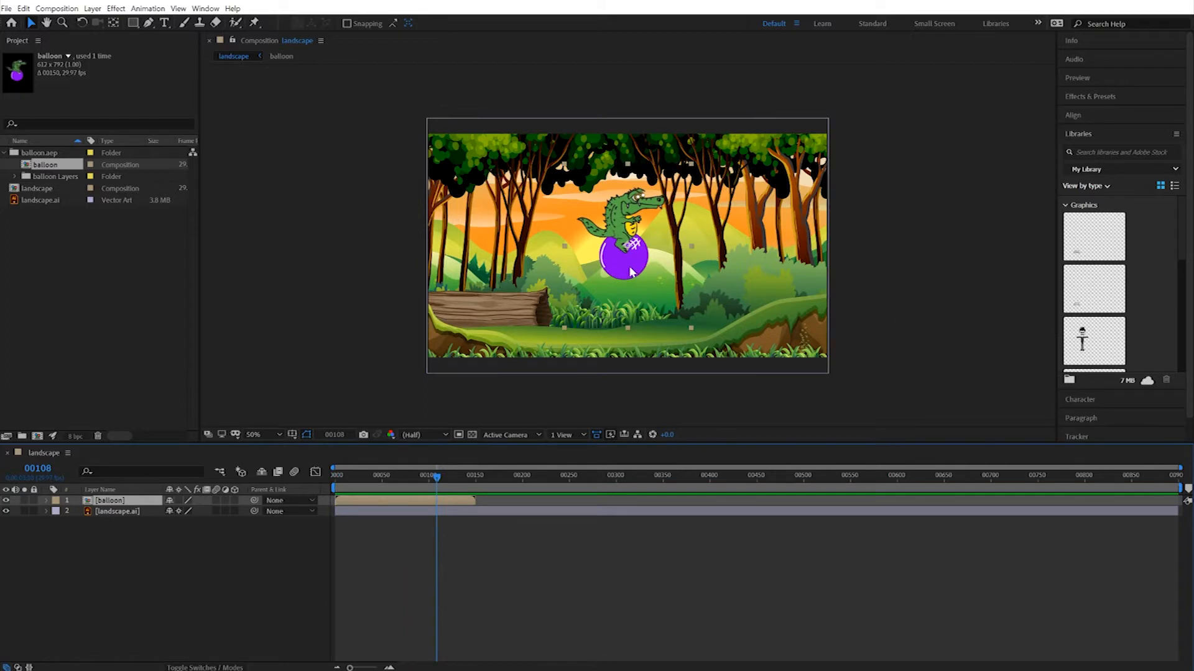
drag(629, 272, 675, 345)
mouse_move(437, 476)
mouse_down()
mouse_move(308, 476)
mouse_move(546, 472)
mouse_move(418, 475)
mouse_up()
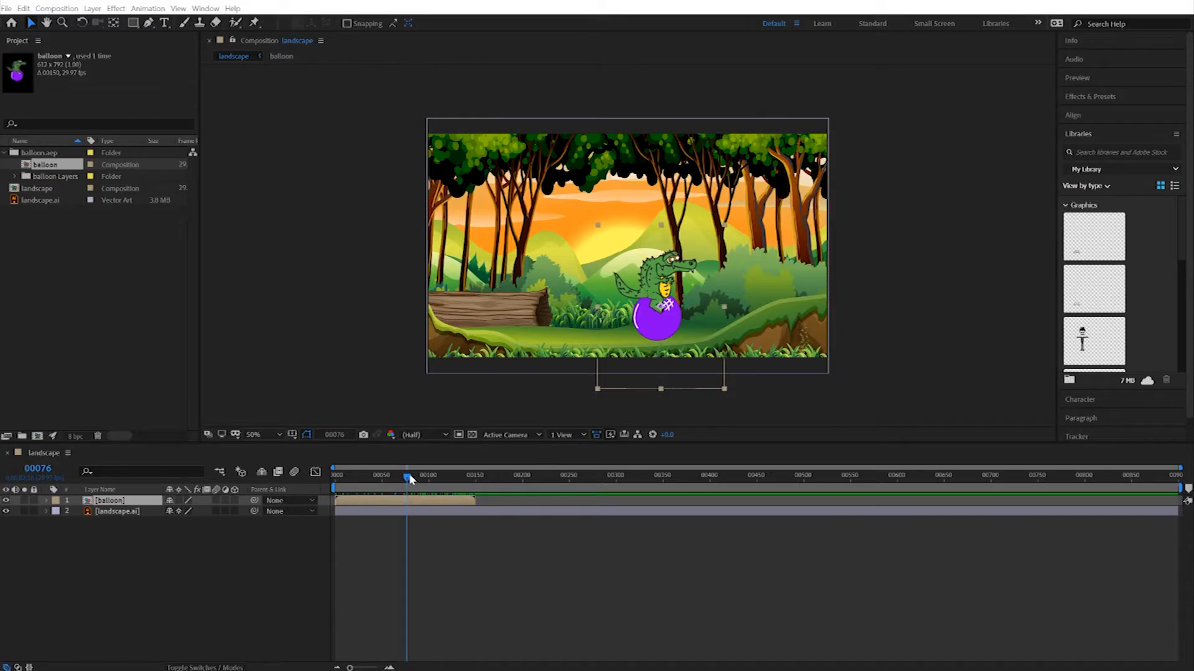
mouse_move(409, 474)
mouse_down()
mouse_move(506, 488)
mouse_move(409, 495)
mouse_up()
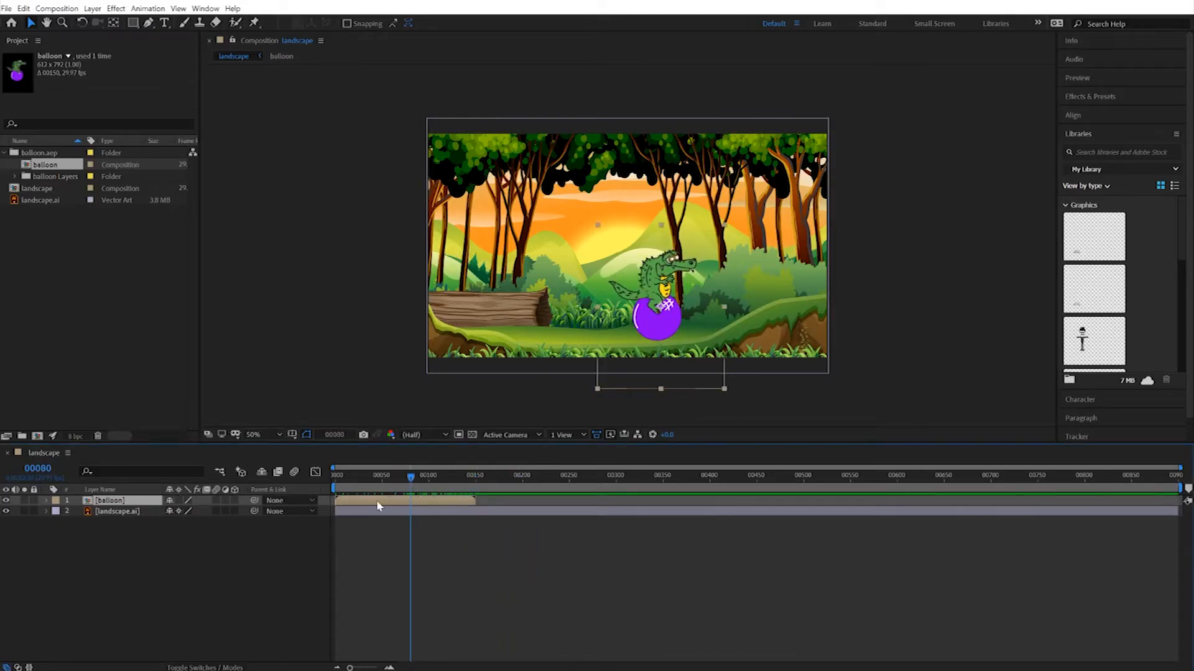
Try to extend the balloon animation by placing a duplicate balloon layer directly after the original
key(ctrl+d)
drag(380, 502, 517, 506)
drag(410, 477, 617, 498)
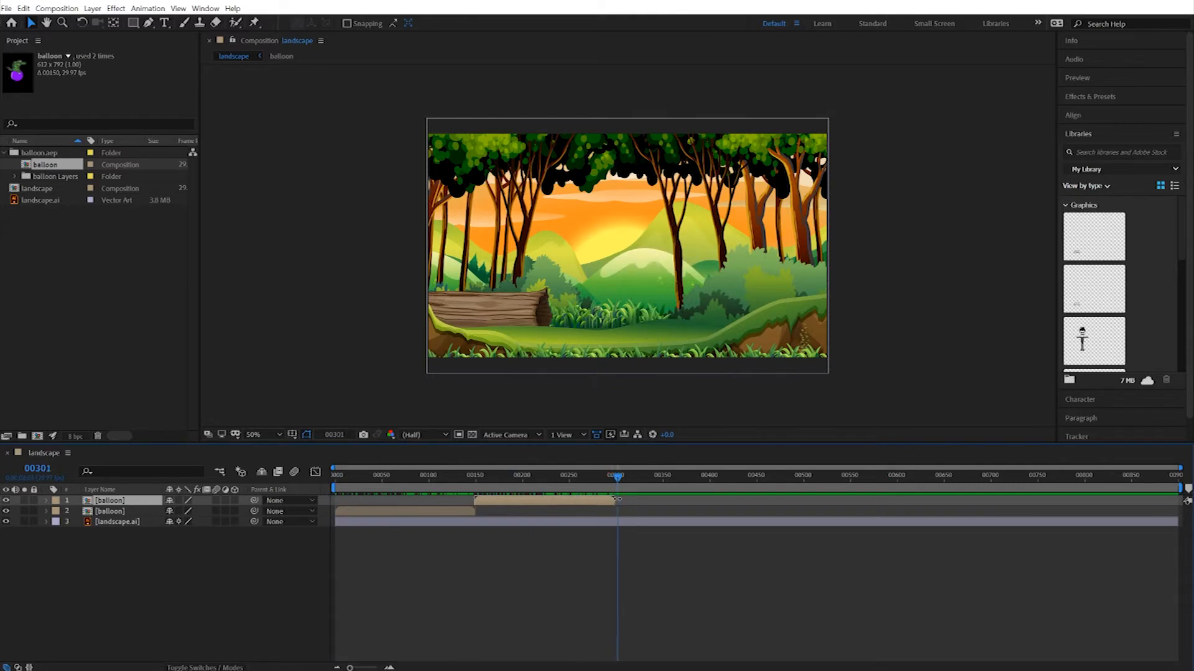
drag(617, 478, 360, 479)
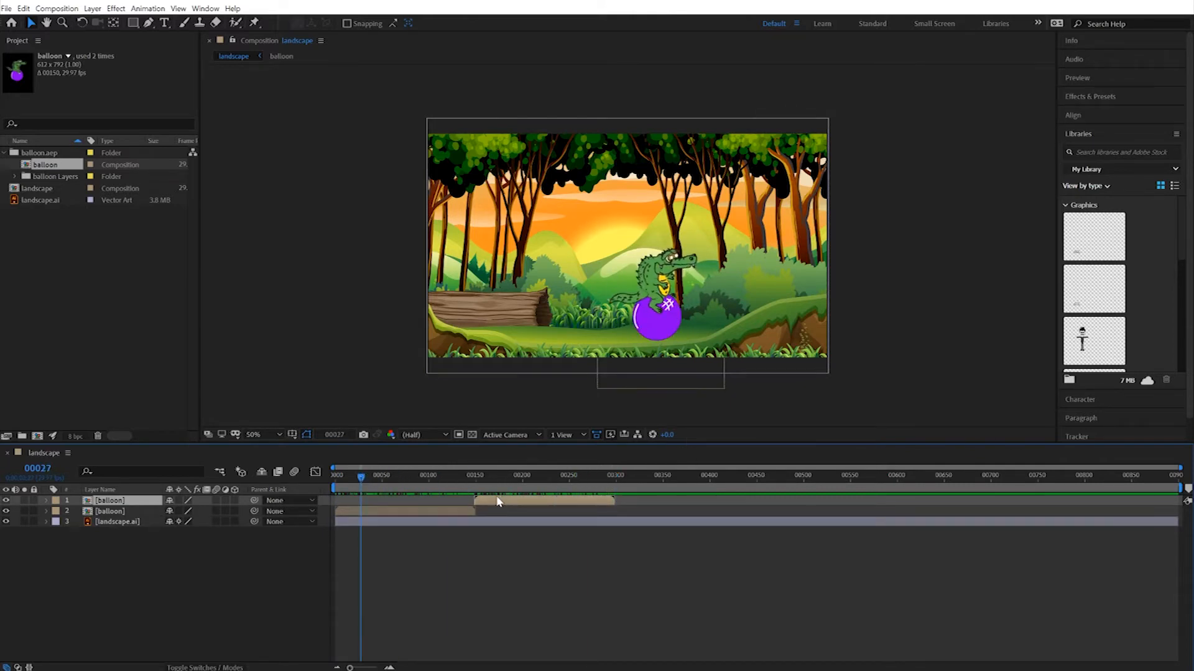
key(Delete)
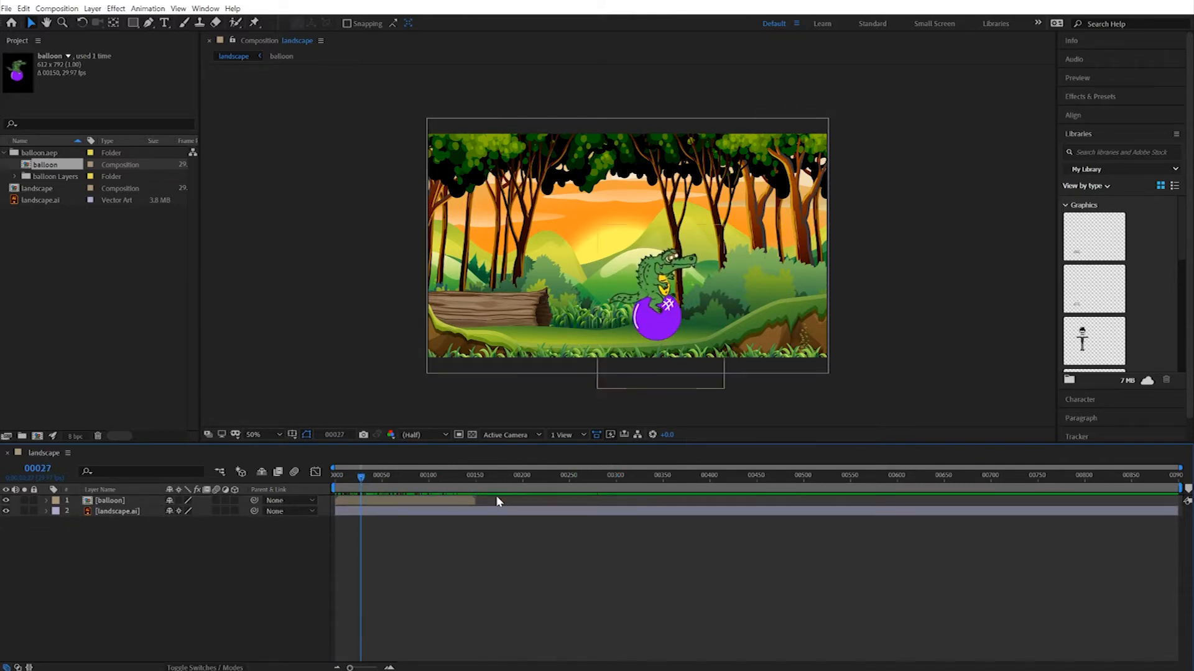
Enable time remapping on the balloon layer with the current time at frame 0
click(445, 501)
key(Home)
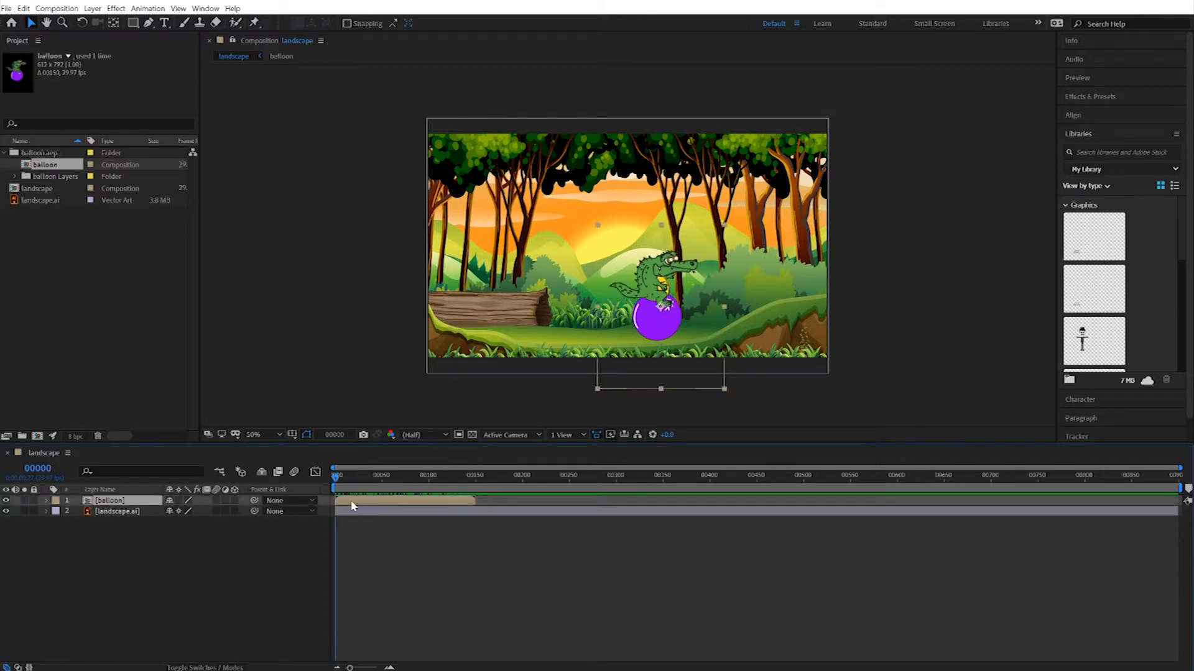
click(92, 8)
mouse_move(118, 156)
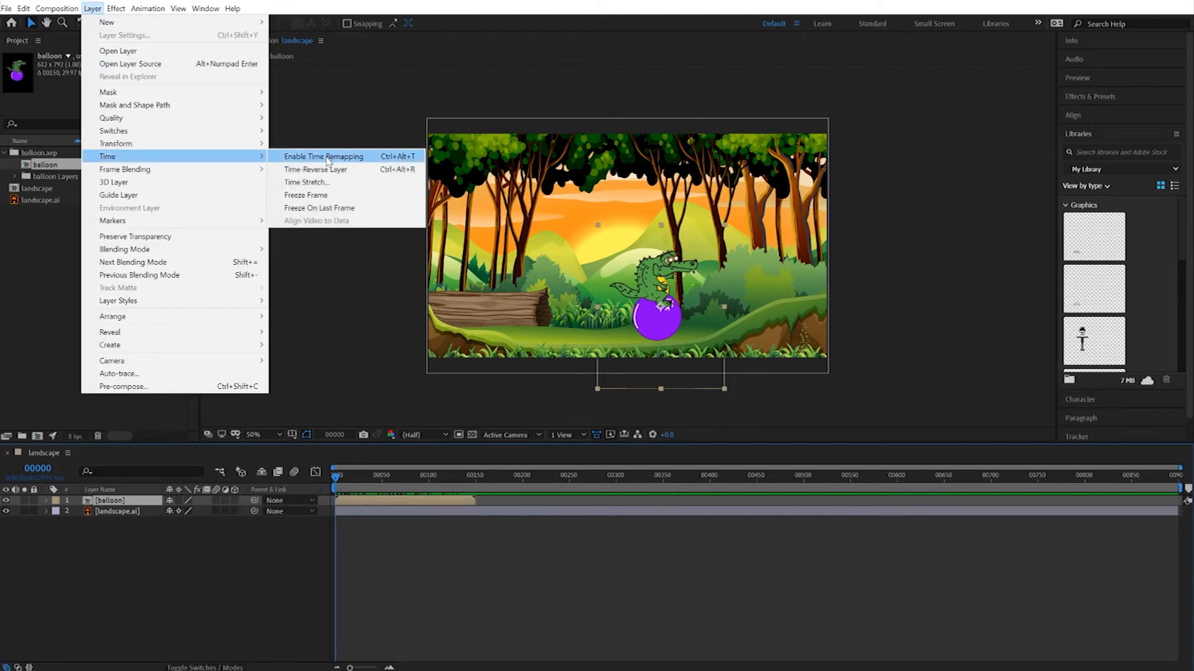
click(323, 157)
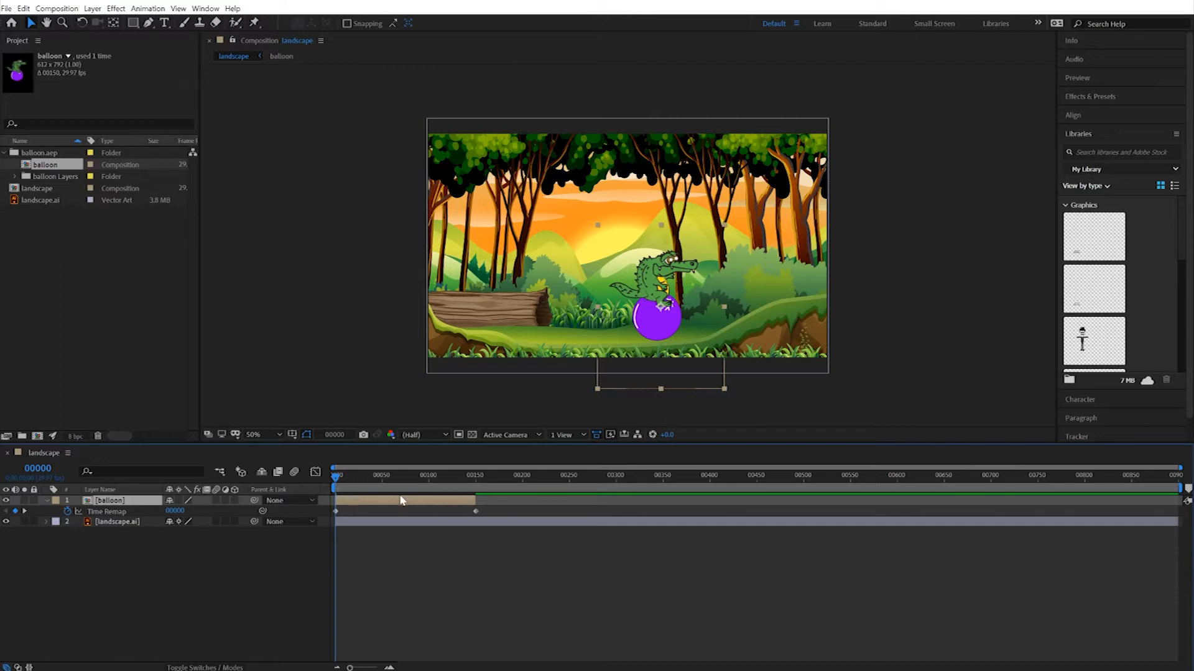
Try to speed up the balloon animation by moving its last Time Remap keyframe to about frame 55
drag(337, 478, 364, 484)
drag(476, 511, 410, 490)
drag(384, 491, 336, 491)
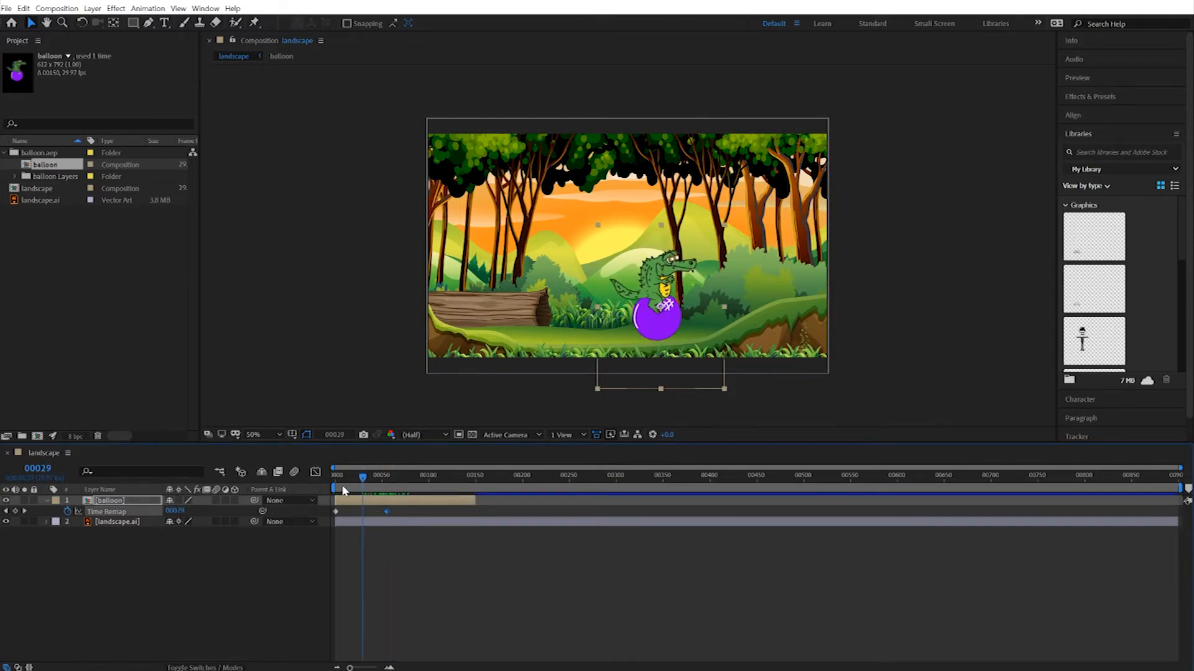
Add the expression loopOut() to the balloon layer's Time Remap property and preview the animation
alt+click(67, 511)
text(l)
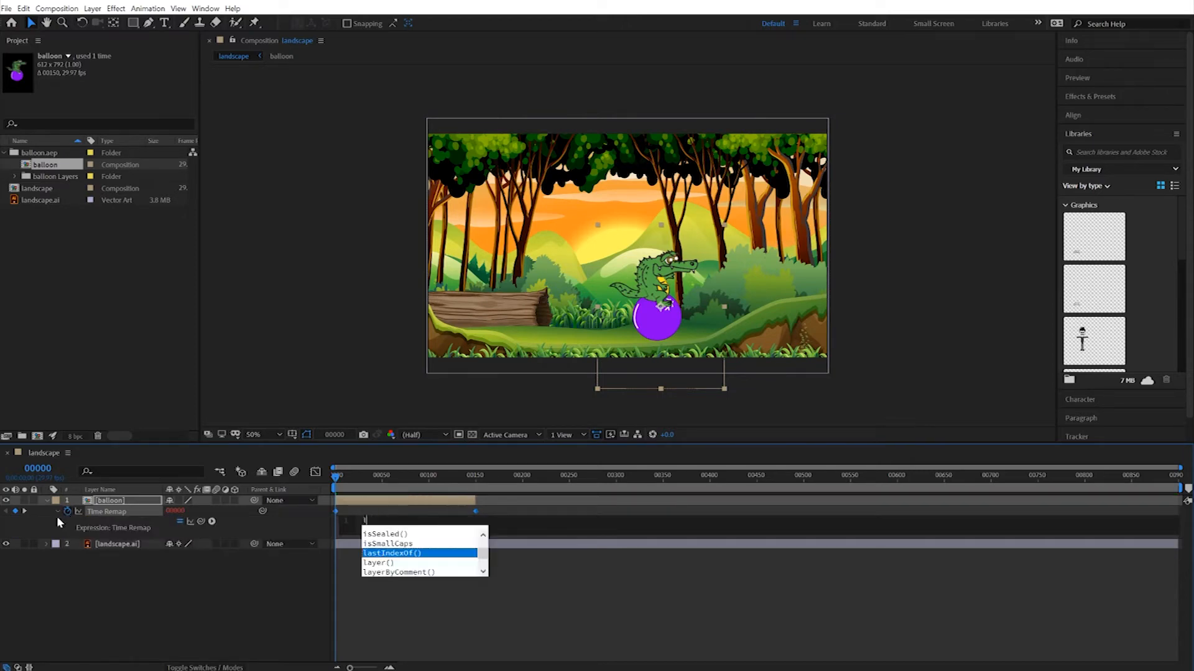
text(oopOut())
click(439, 587)
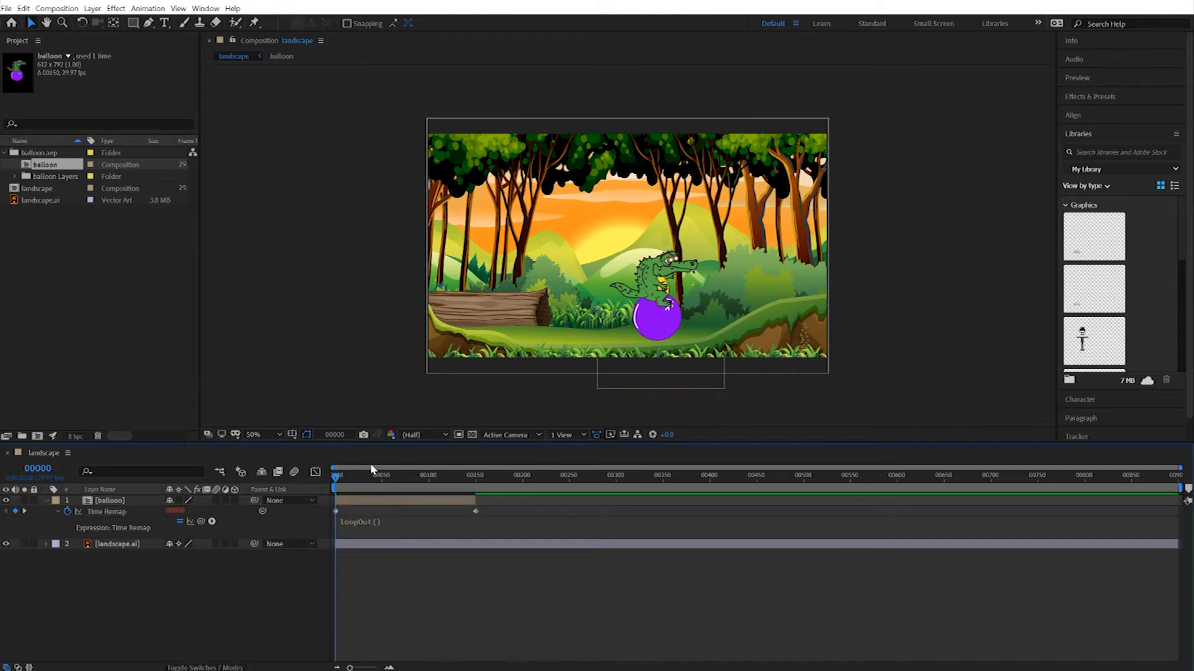
key(space)
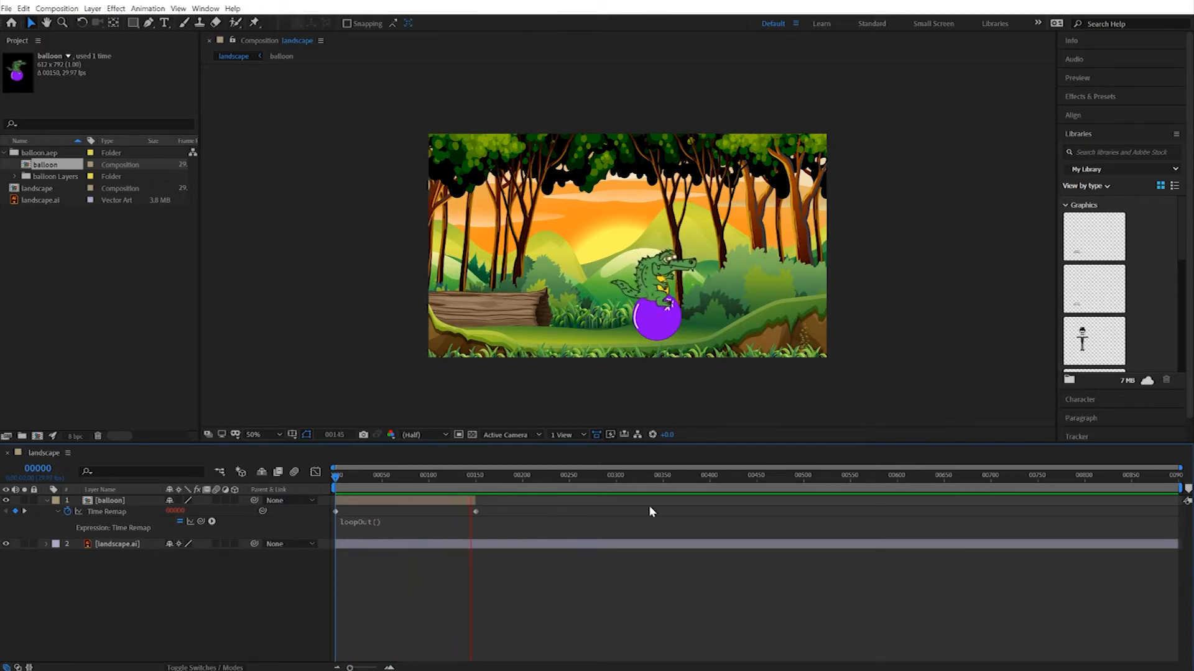
key(space)
Extend the balloon layer's out point to the end of the landscape composition and preview the looping animation from frame 0
click(478, 499)
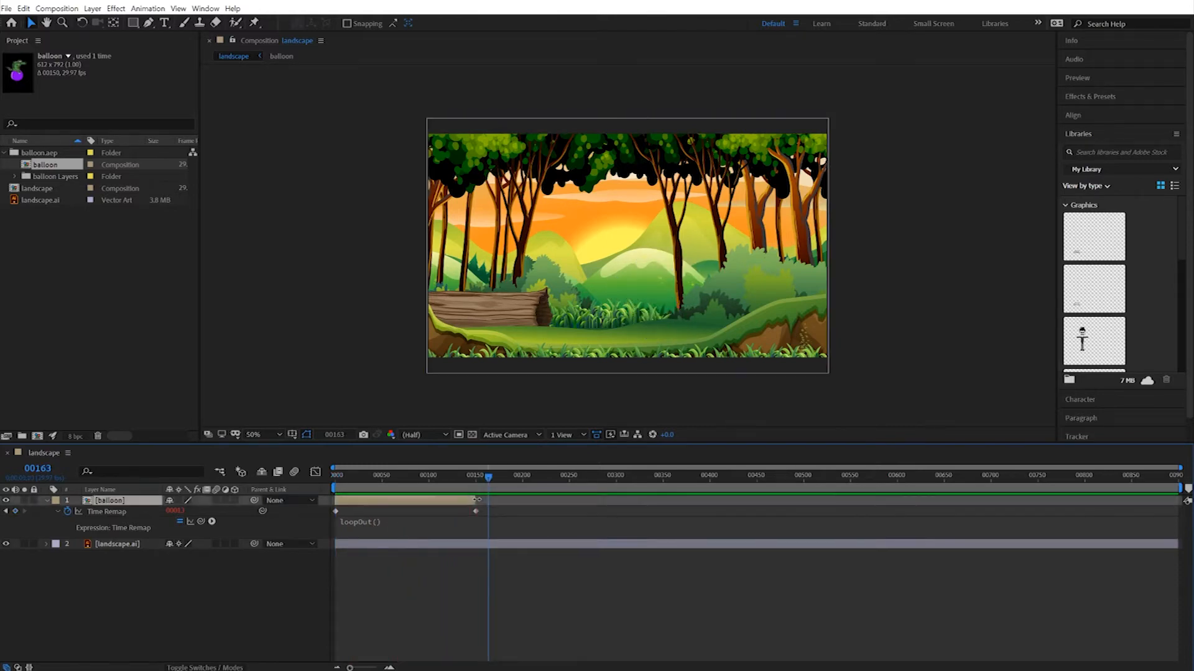
drag(478, 500, 506, 502)
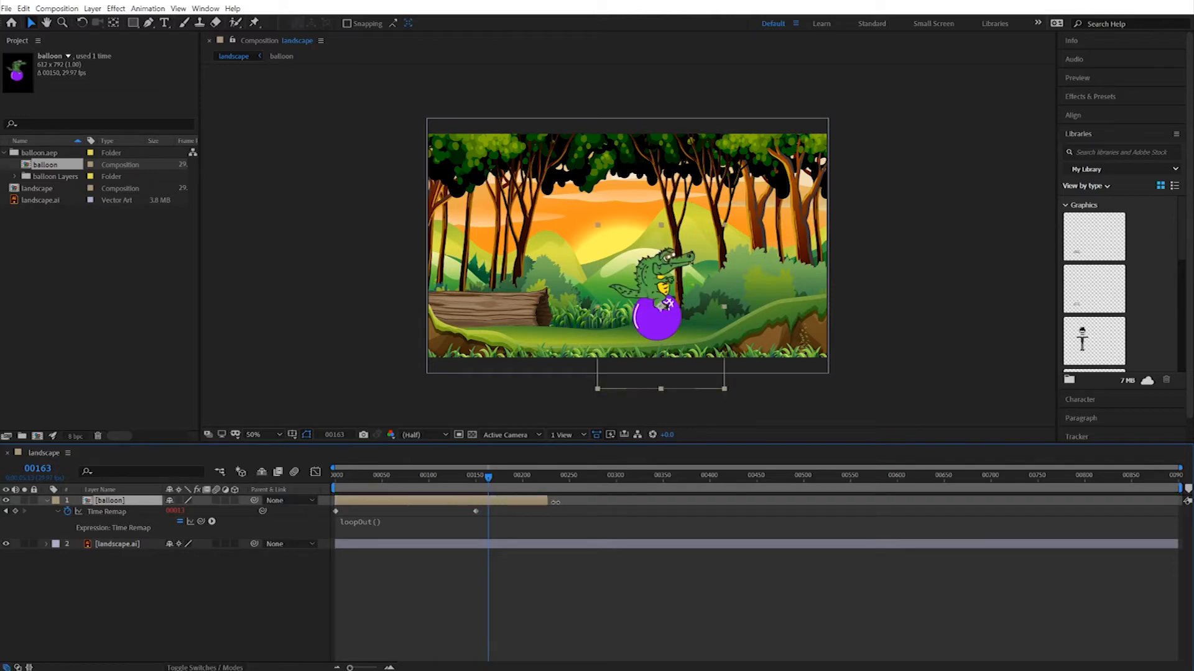
drag(736, 508, 802, 513)
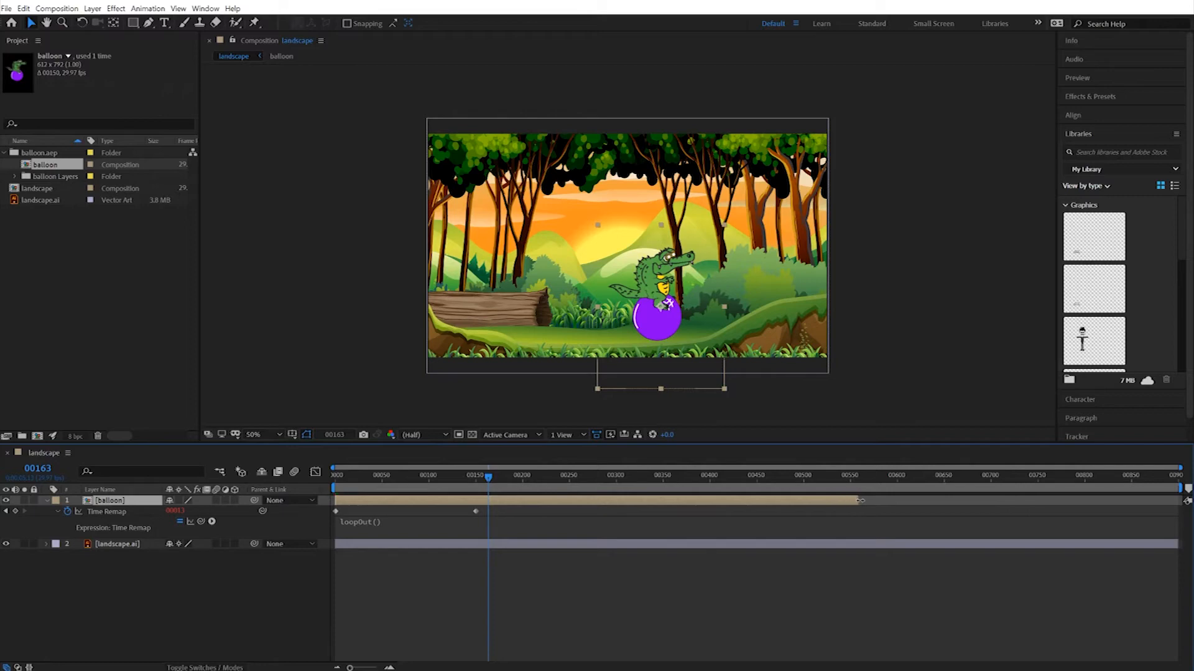
drag(1187, 502, 1186, 501)
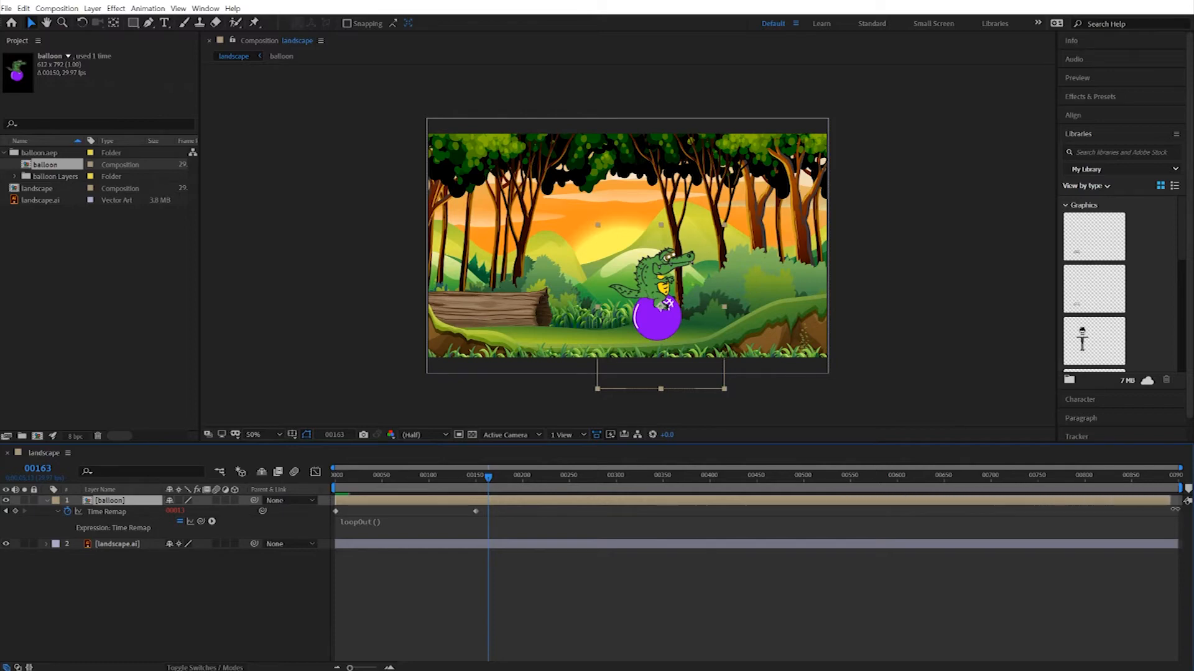
drag(490, 478, 296, 471)
key(space)
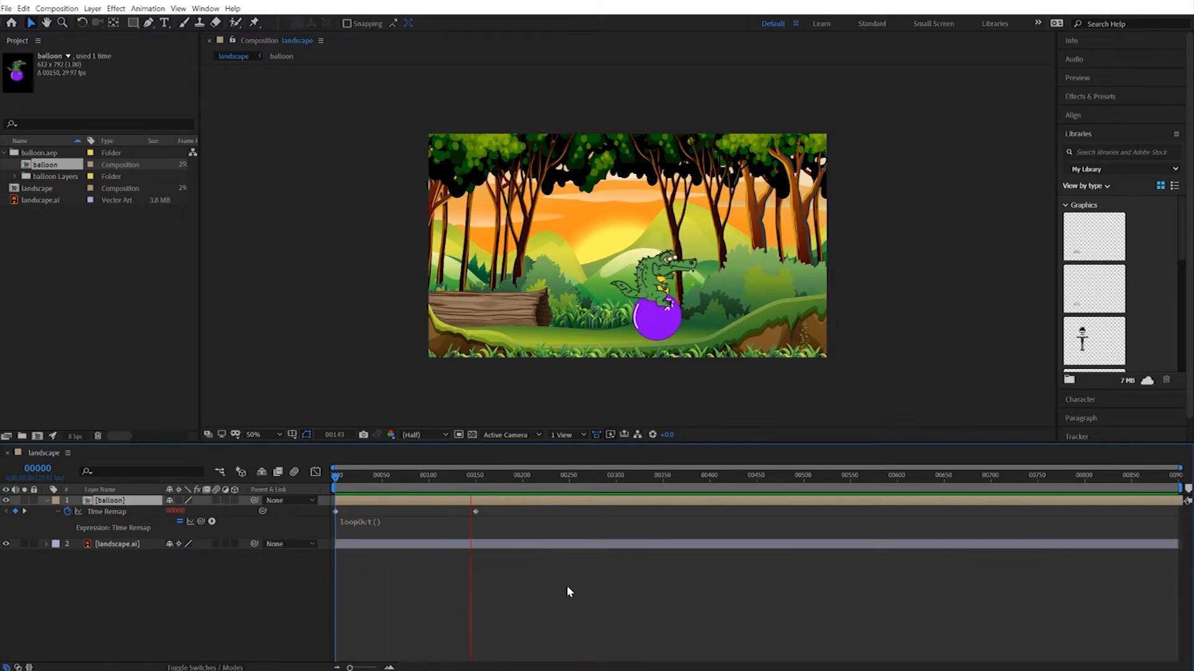
key(space)
Set the Time Remap value of the keyframe at frame 150 to 149 and check the playback around the loop point
drag(496, 479, 476, 479)
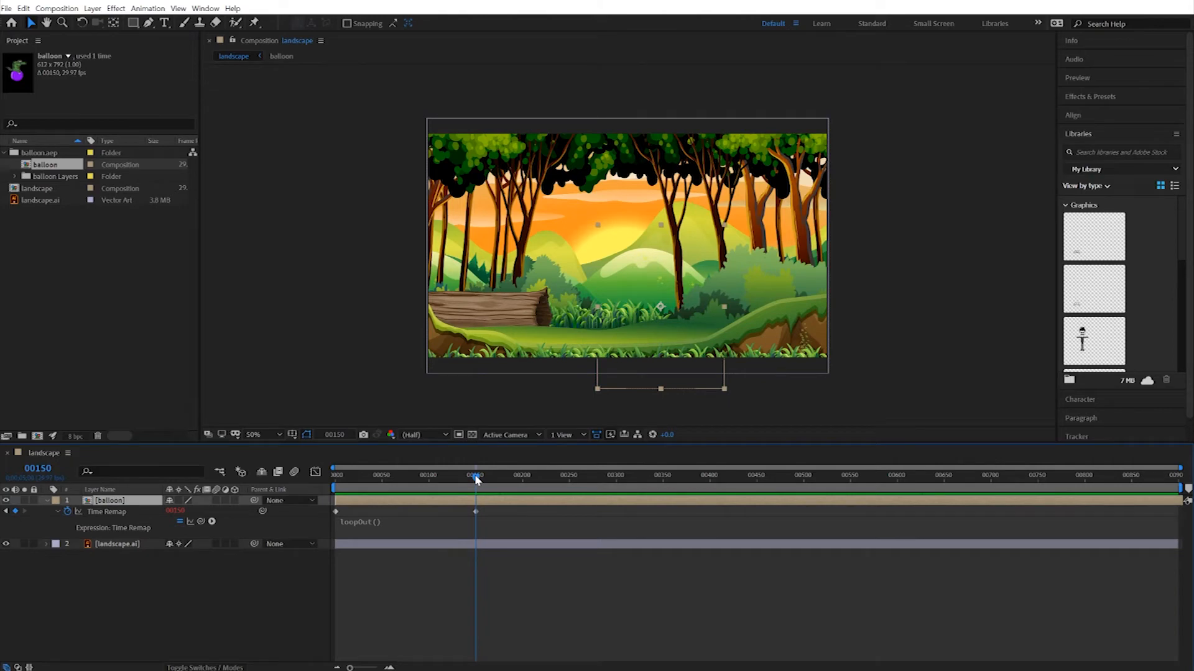
drag(476, 512, 470, 480)
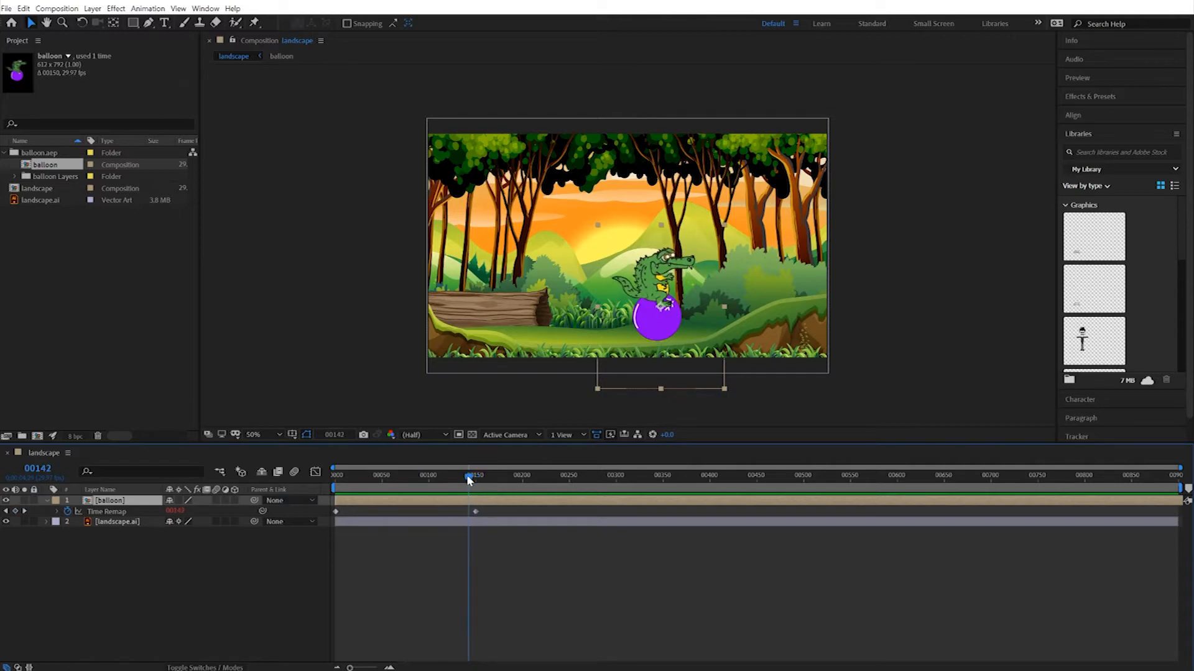
click(25, 511)
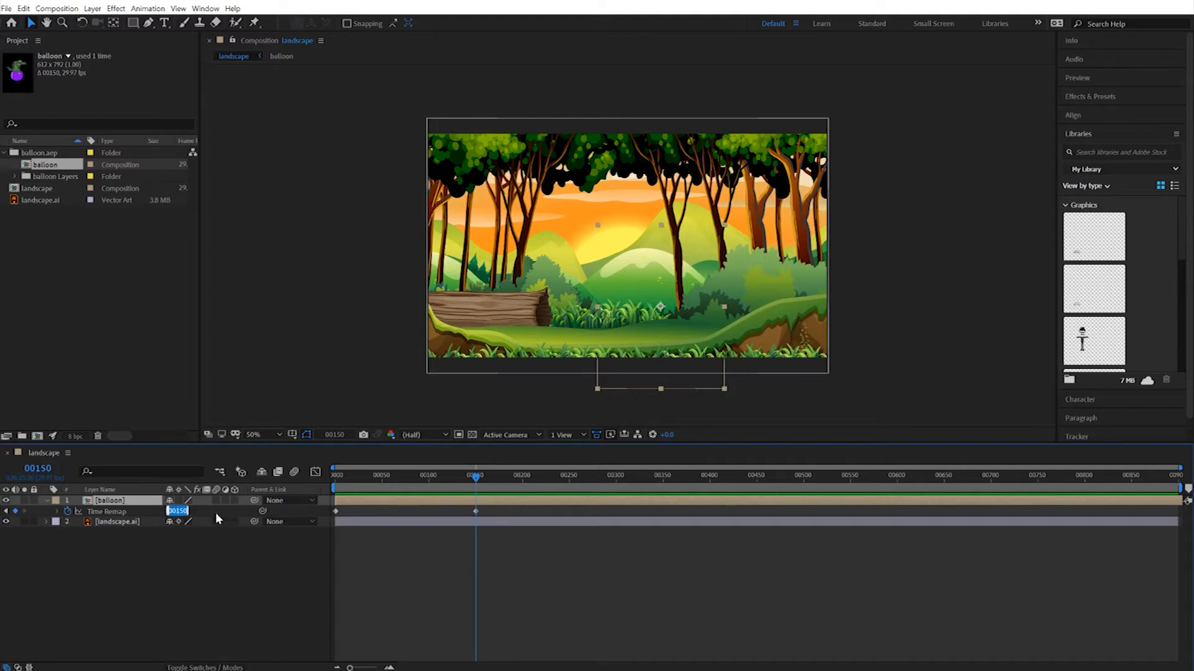
key(Return)
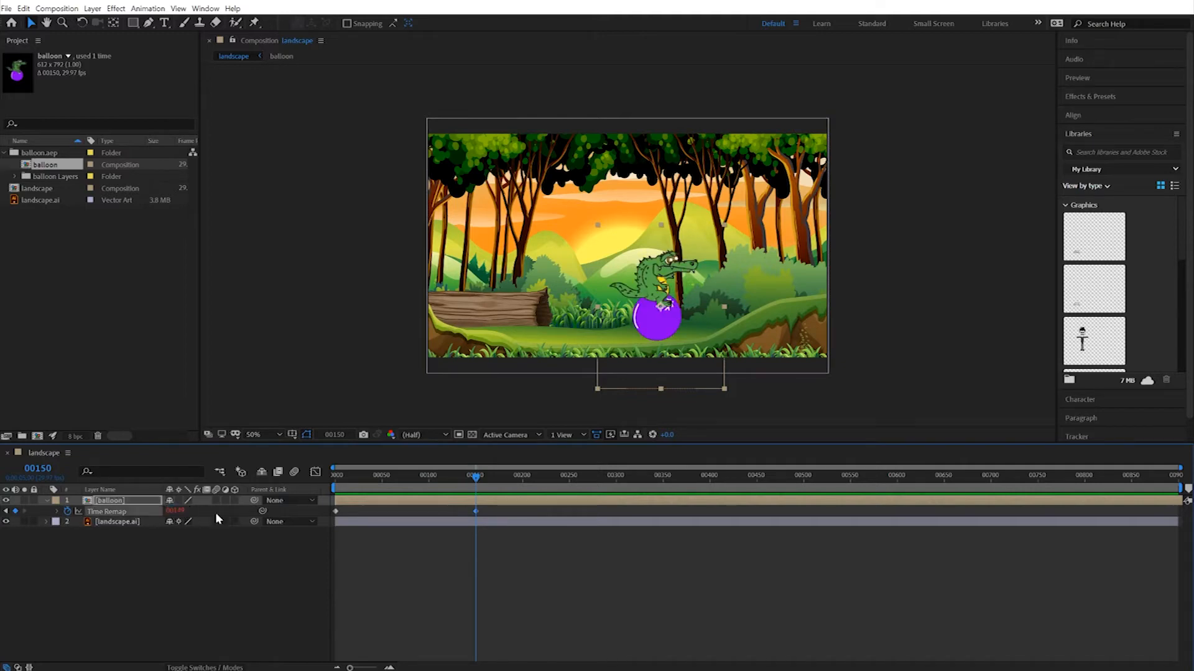
click(478, 481)
drag(478, 483, 474, 501)
click(476, 479)
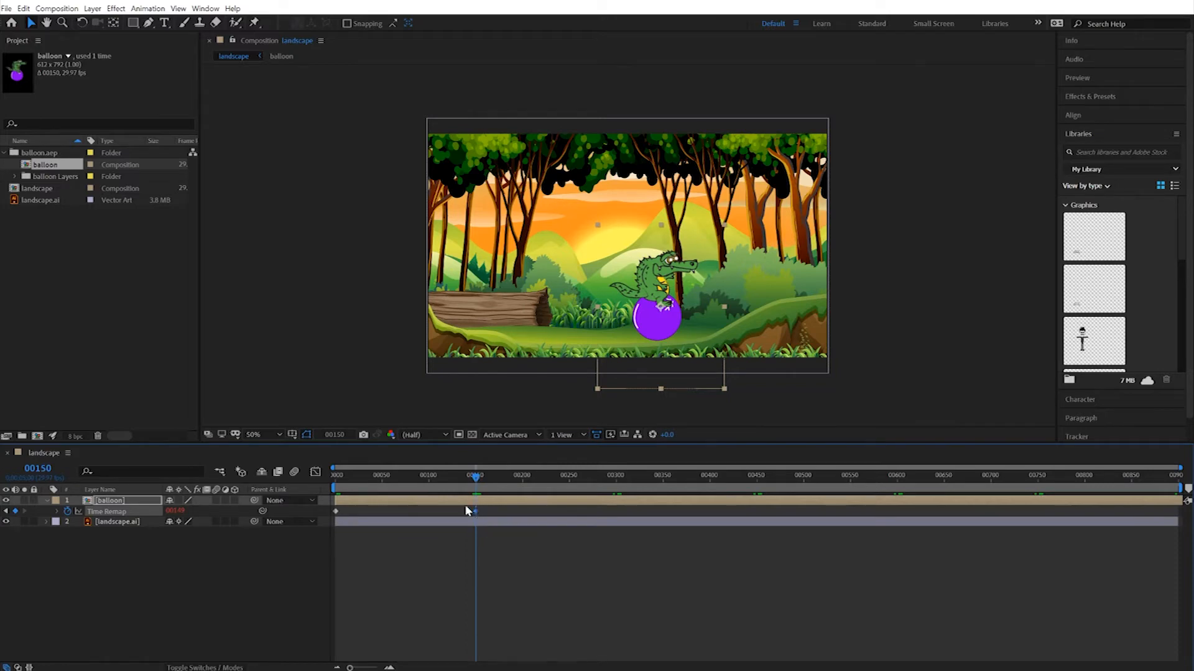
drag(476, 479, 288, 506)
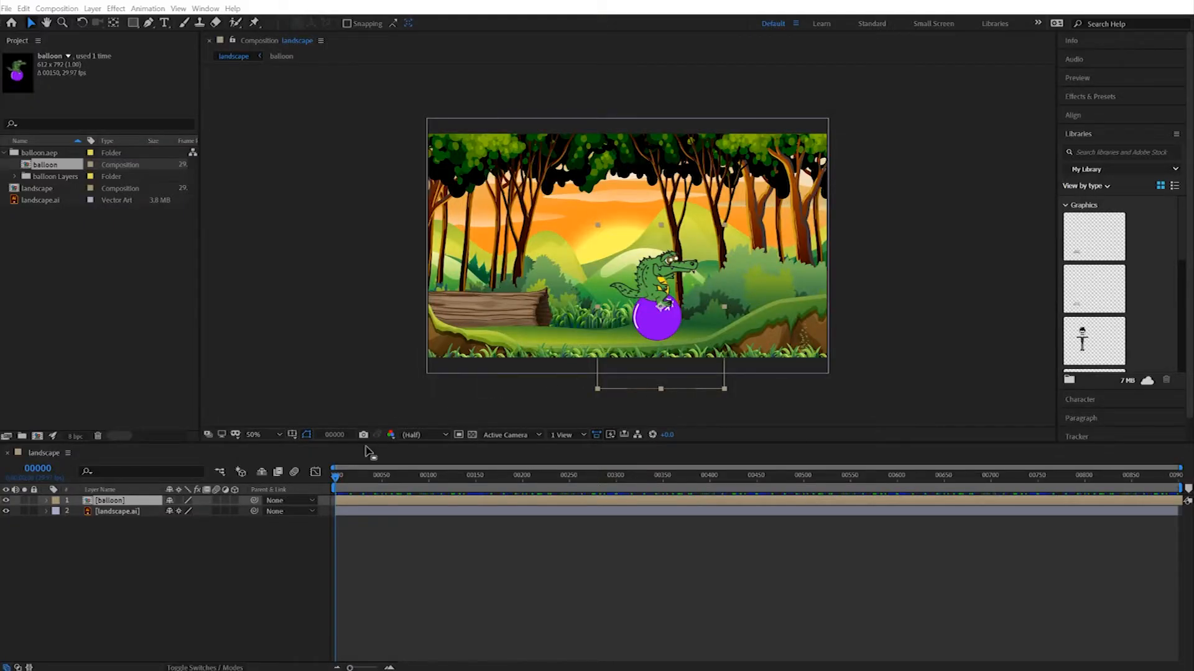
Keyframe the balloon's Position from just outside the scene's left edge at frame 0 to outside its right edge at frame 301, and preview
drag(651, 330, 387, 292)
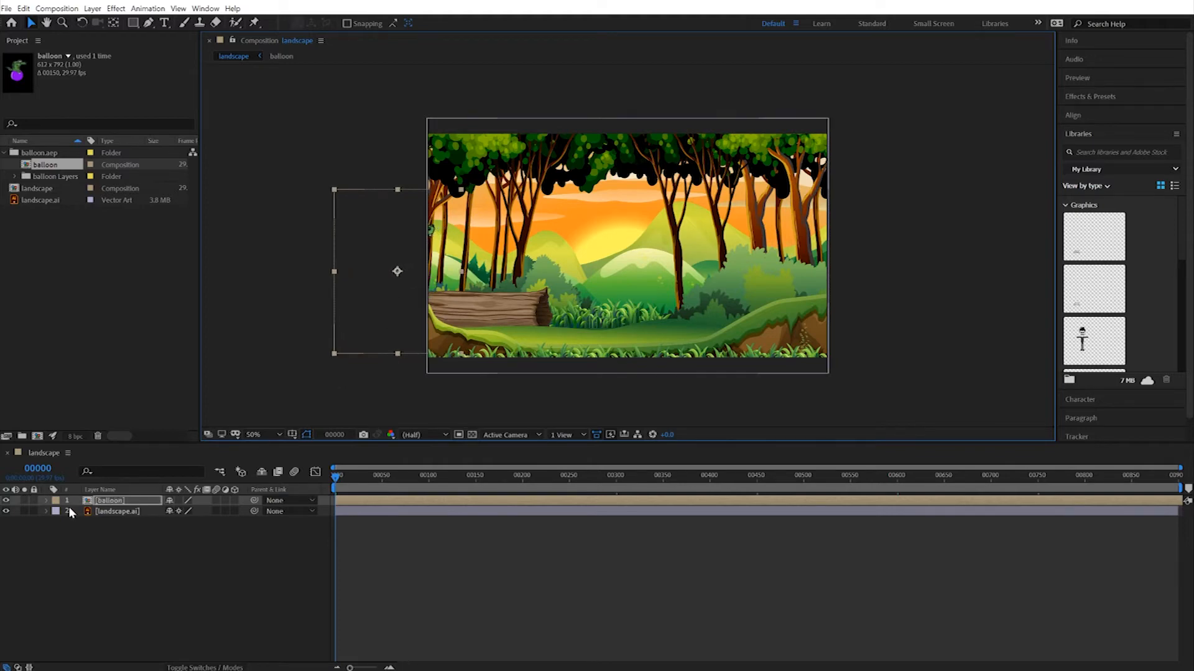
key(alt+shift+p)
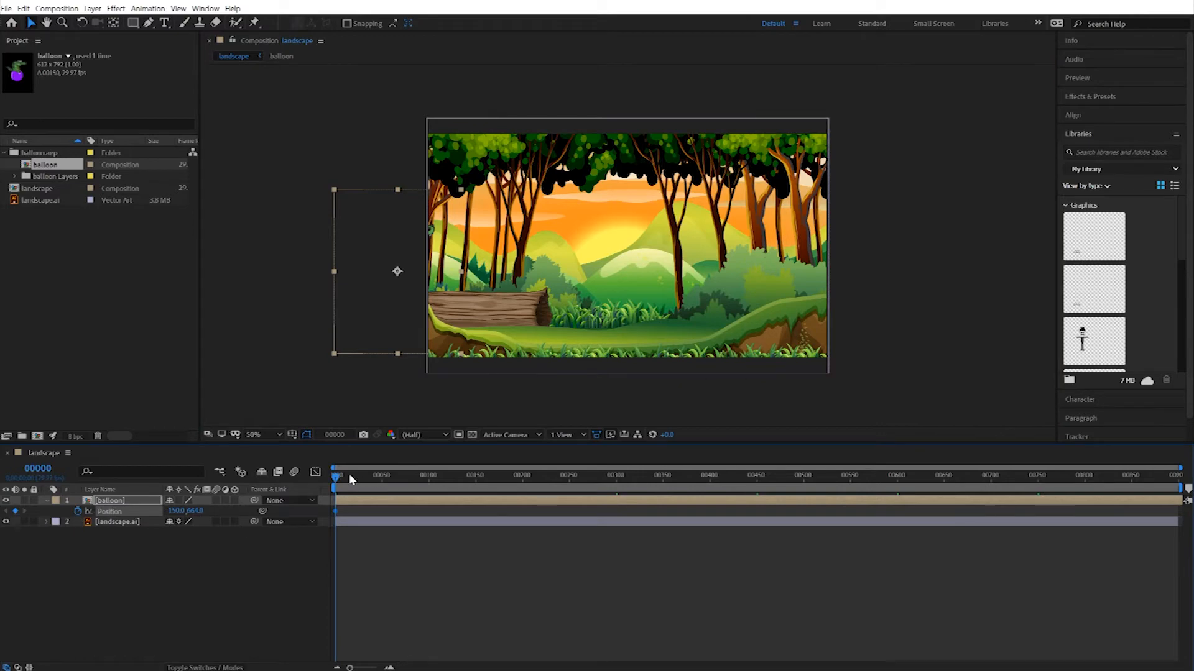
drag(334, 479, 619, 481)
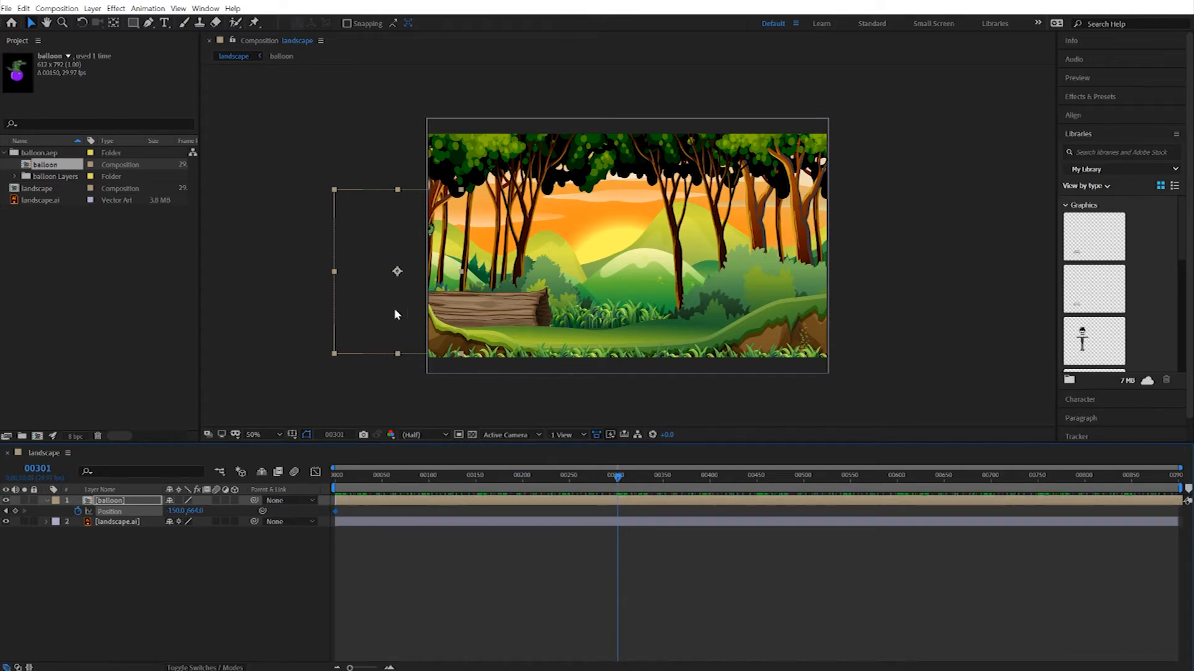
drag(375, 296, 860, 293)
drag(617, 480, 281, 480)
key(space)
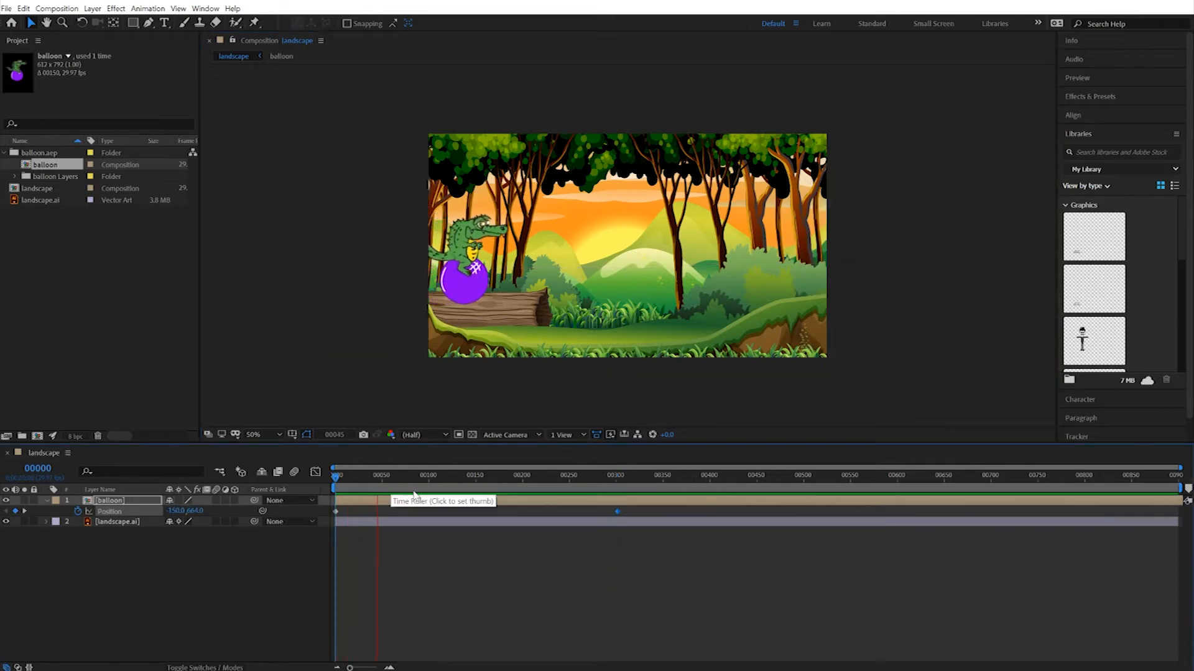
Move the last Position keyframe of the balloon to frame 200 and preview the faster crossing
drag(618, 511, 524, 515)
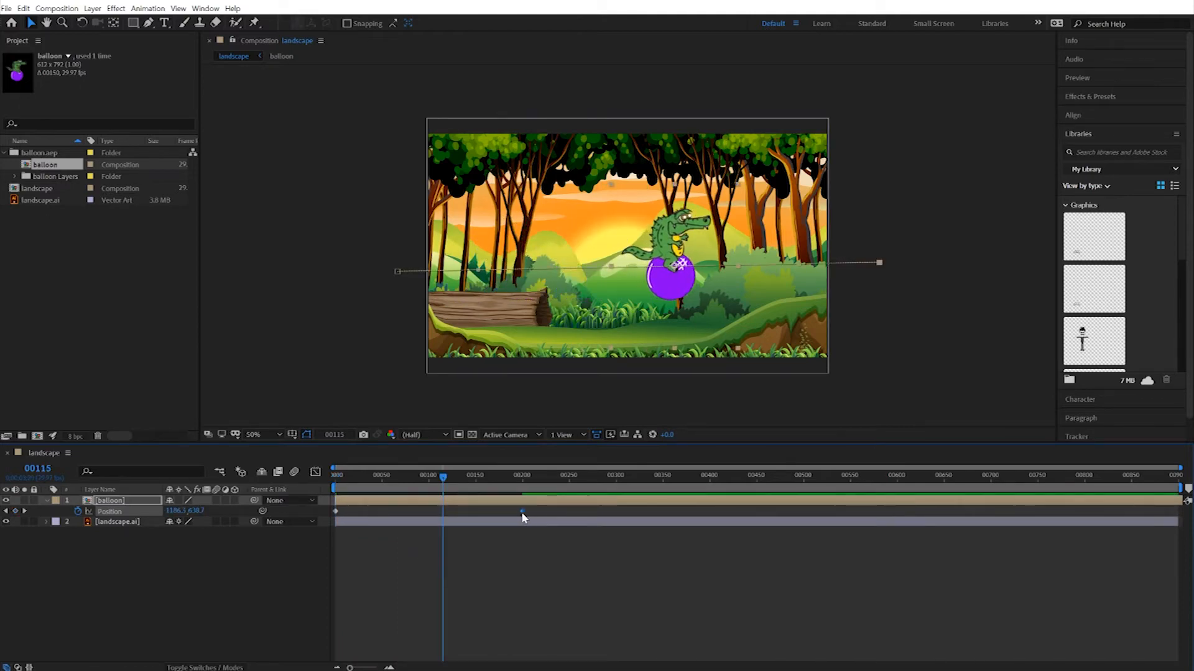
drag(446, 480, 282, 478)
key(space)
Add balloon Position keyframes that land it on the ground in front of the log at frame 26 and lift it at frame 66
drag(386, 490, 360, 486)
drag(457, 301, 482, 319)
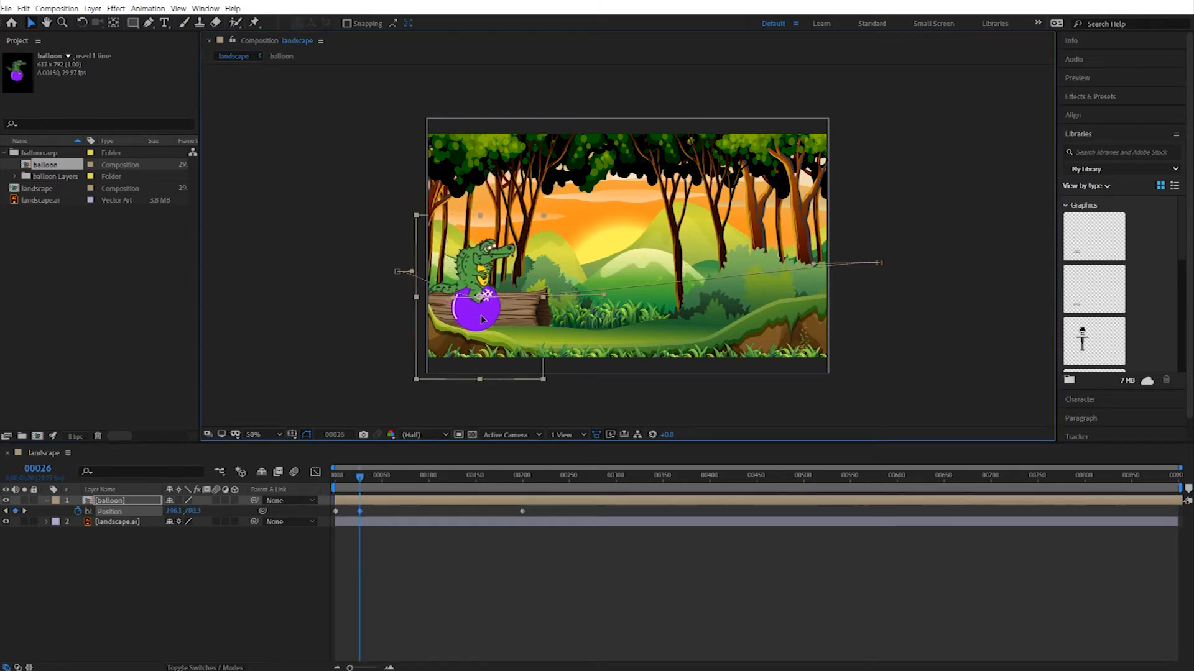
drag(483, 321, 482, 324)
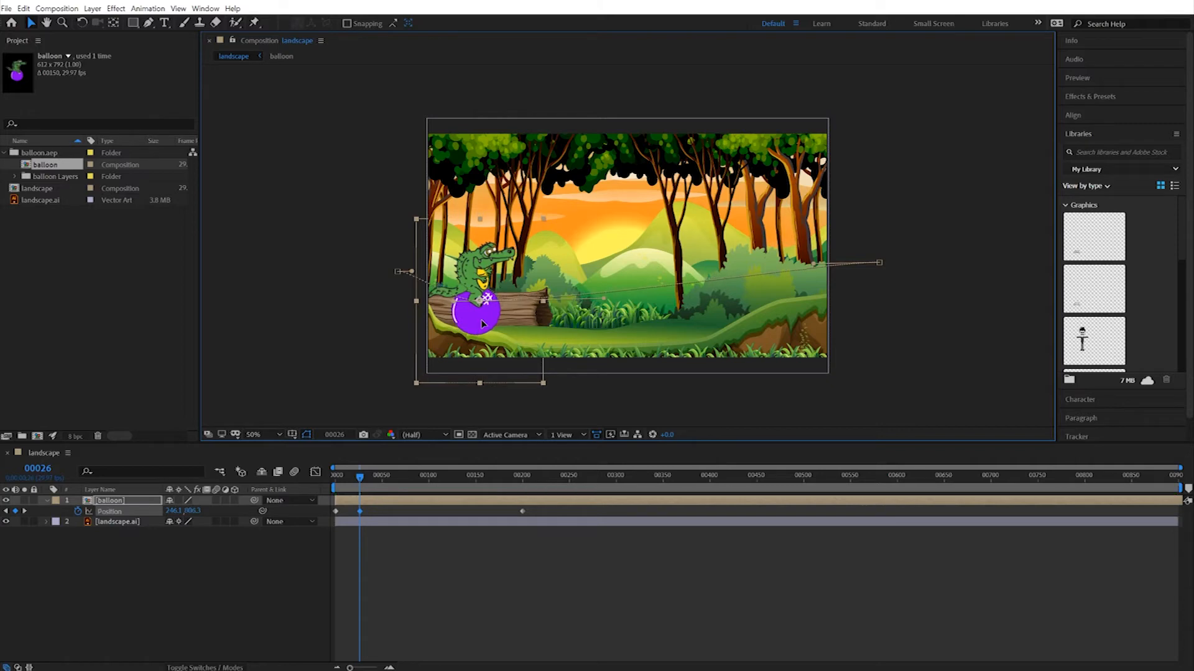
drag(359, 477, 396, 475)
drag(562, 318, 561, 256)
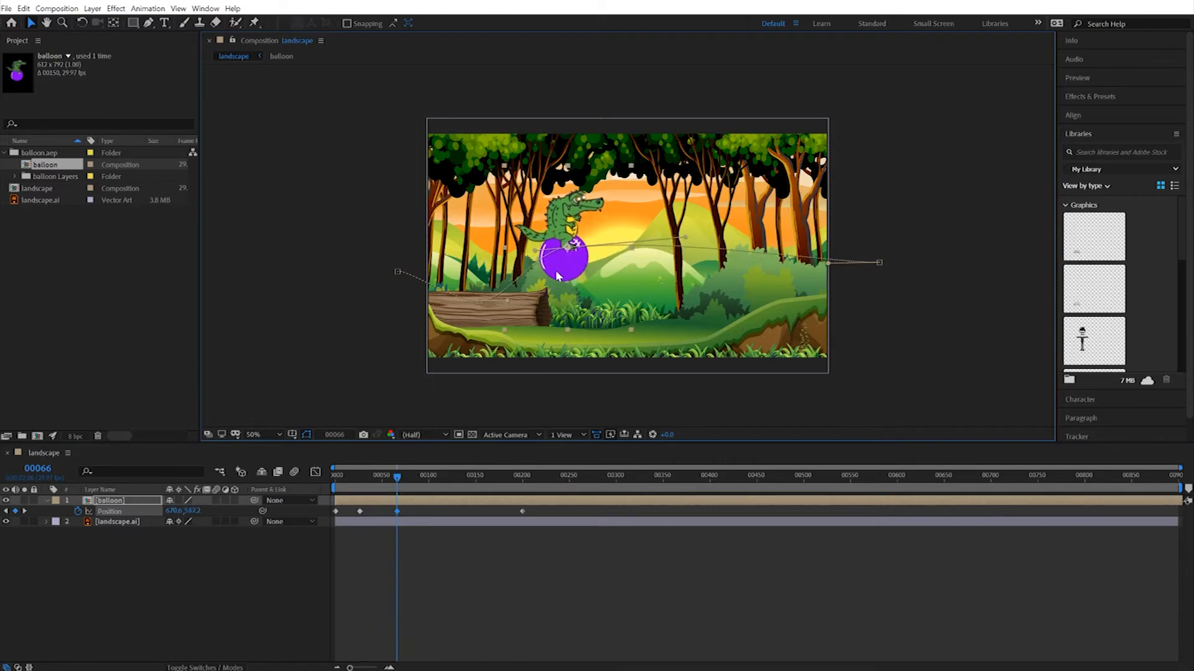
Add a Position keyframe at frame 101 with the balloon down on the central grass, and adjust the motion path handle at the first peak
click(398, 476)
drag(408, 482, 430, 483)
drag(640, 269, 628, 328)
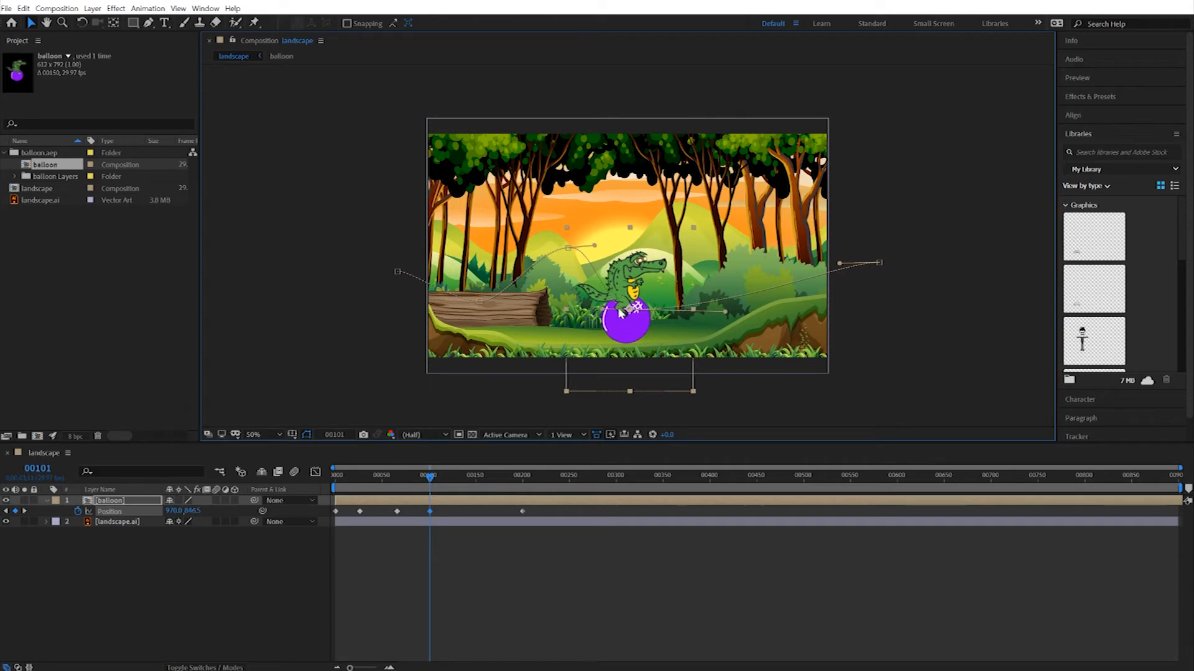
drag(594, 247, 595, 256)
Add Position keyframes for a second bounce, raising the balloon at about frame 124 and lowering it onto the right-hand slope at frame 158
drag(430, 479, 451, 478)
drag(674, 329, 669, 255)
drag(454, 476, 483, 477)
drag(758, 258, 723, 308)
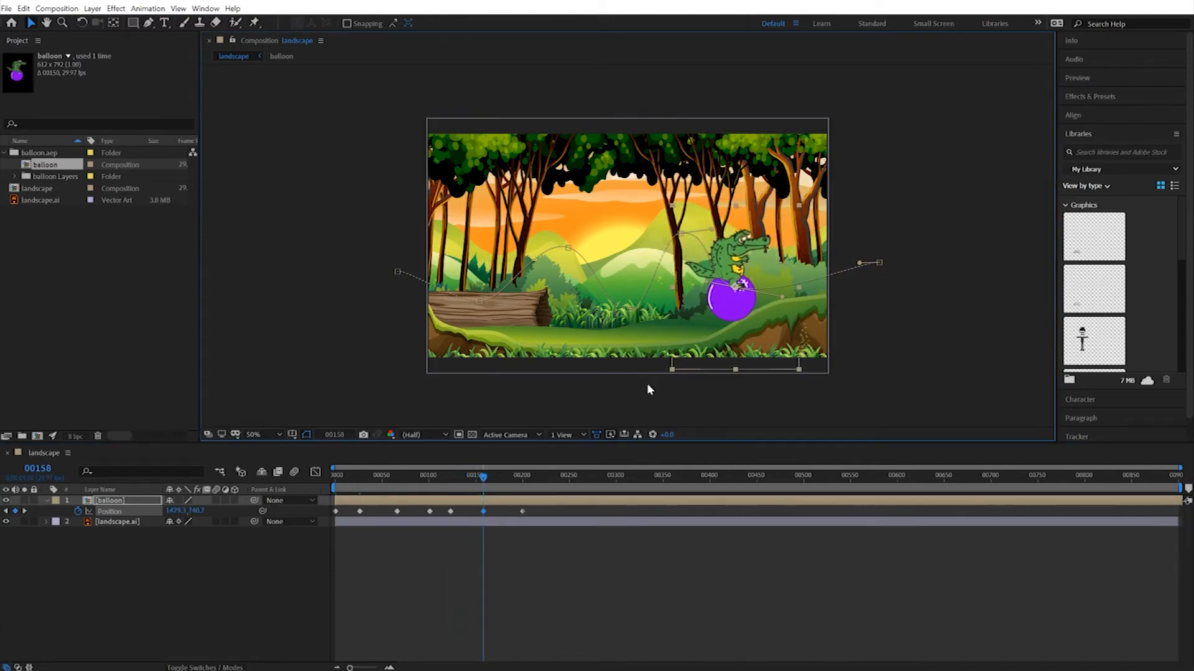
Raise the balloon near the scene's right edge at frame 176 and shift its frame 200 position slightly farther outside the scene
drag(484, 478, 499, 484)
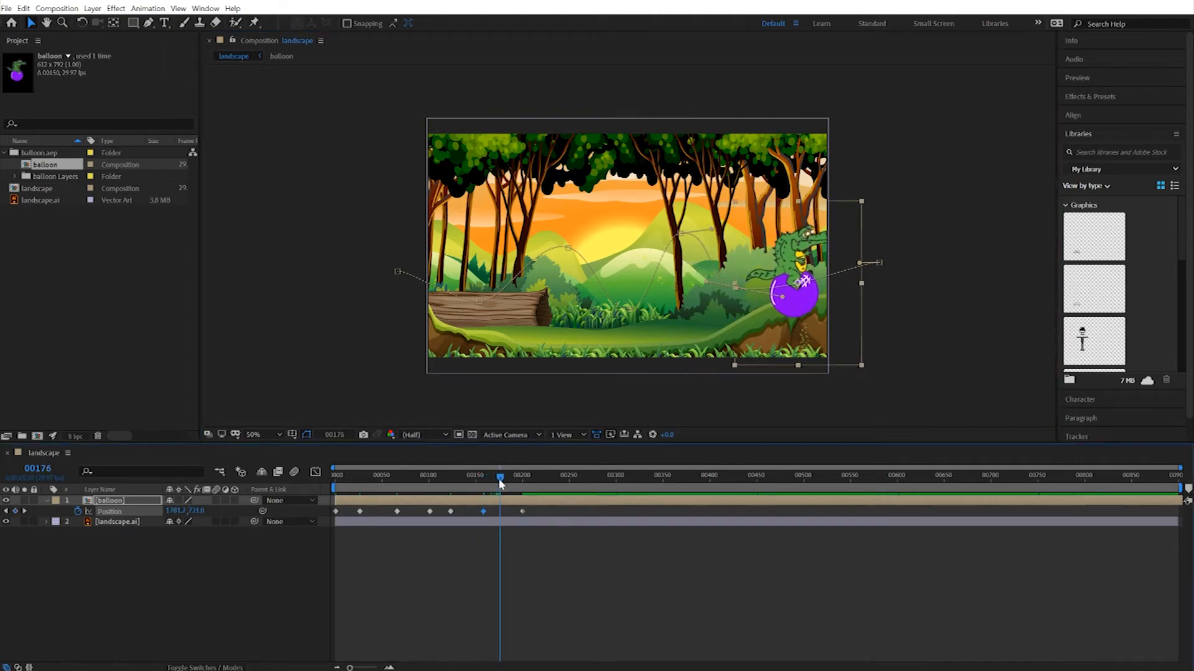
drag(778, 301, 783, 228)
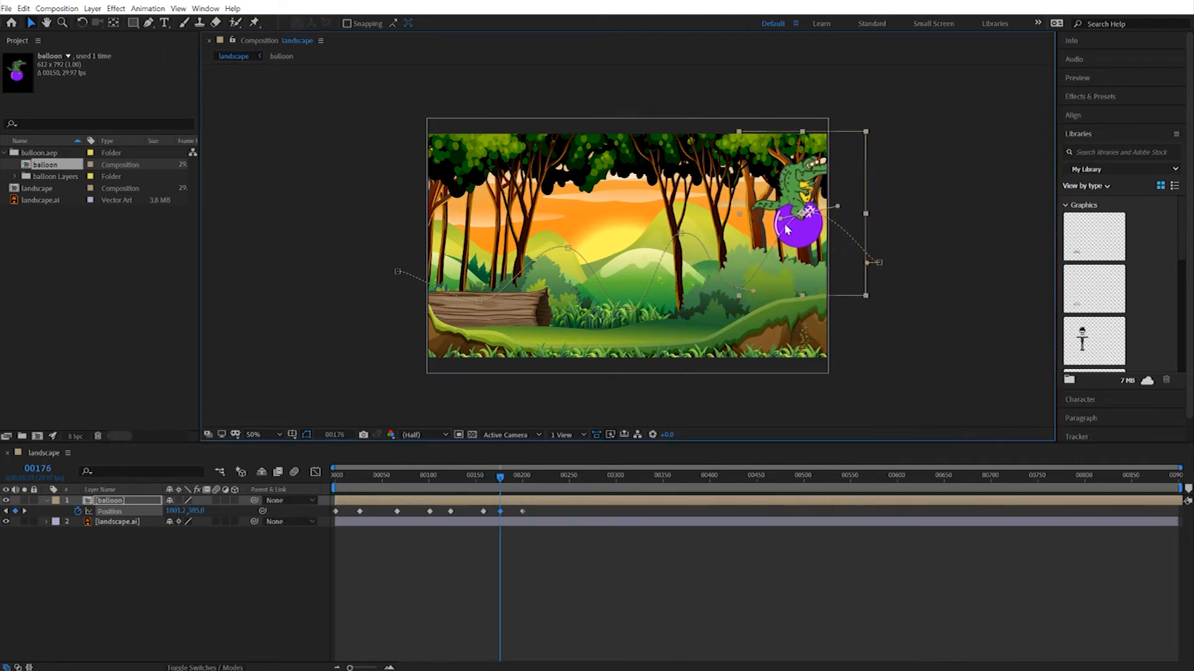
drag(502, 480, 531, 493)
click(5, 511)
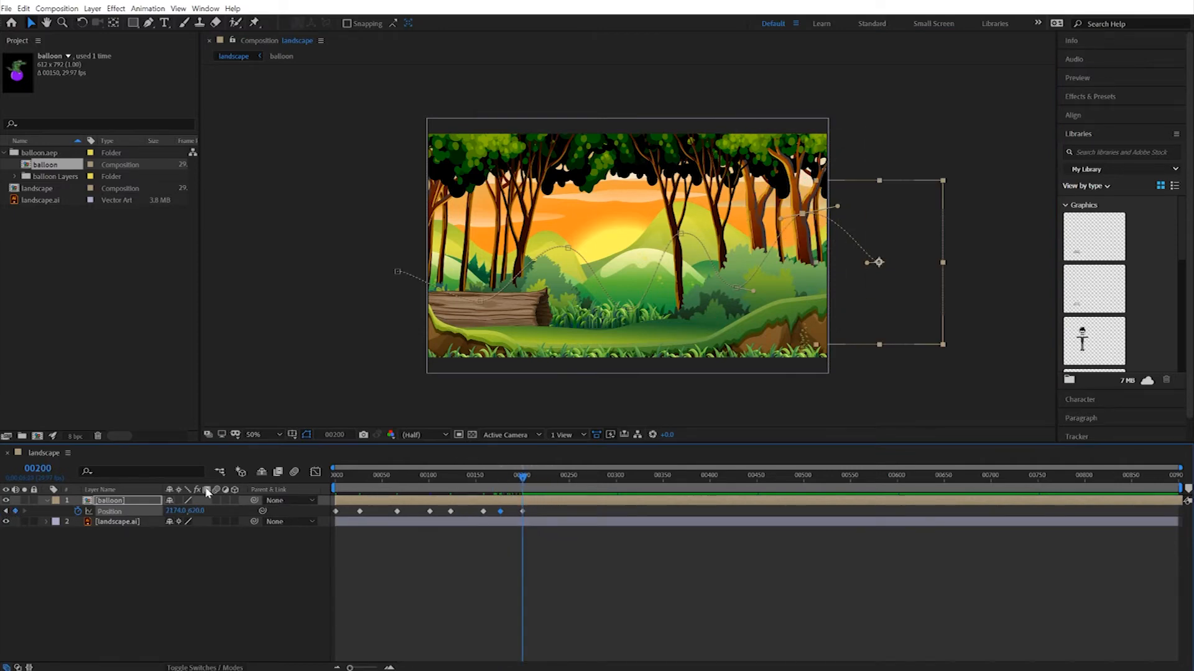
drag(887, 271, 900, 270)
Preview the complete bouncing animation from frame 0
key(Home)
click(488, 614)
key(space)
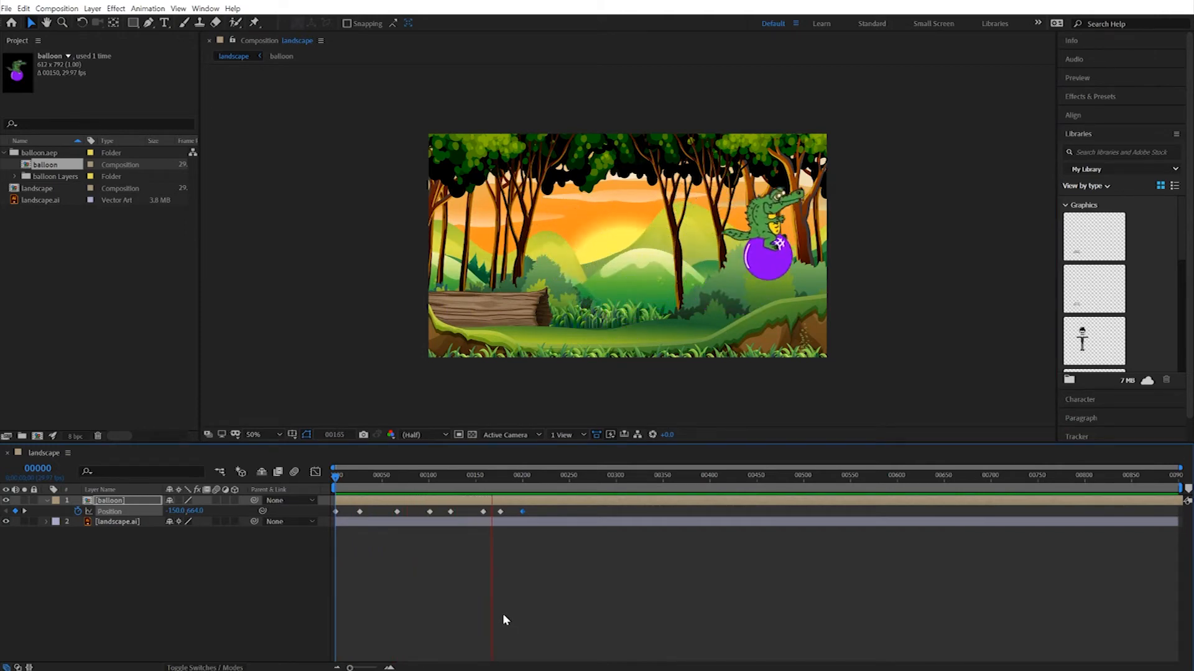
Try time-stretching the balloon layer with a stretch factor of 50 and preview the bouncing from frame 0
click(520, 478)
drag(519, 482, 365, 501)
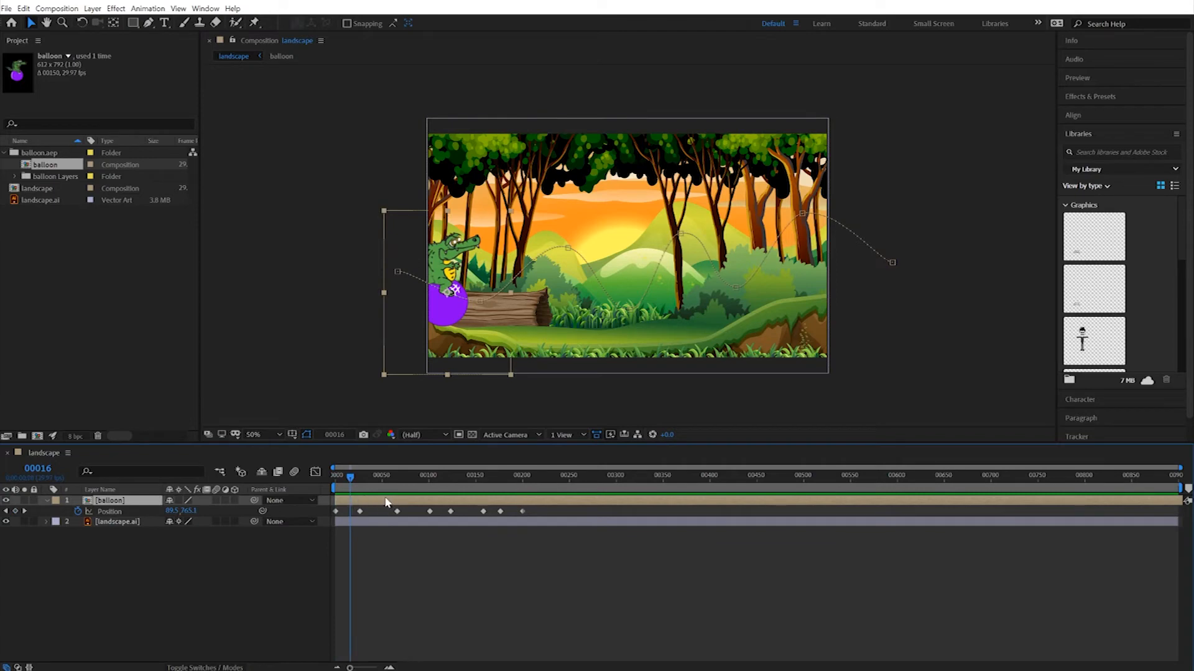
click(93, 9)
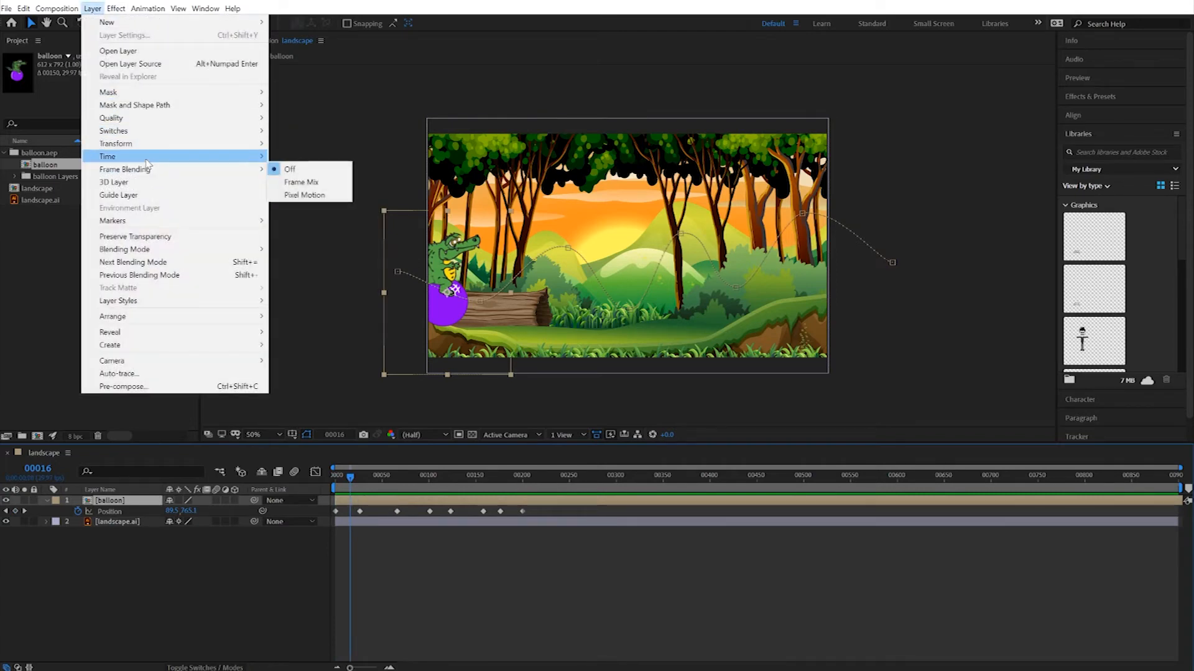
mouse_move(150, 159)
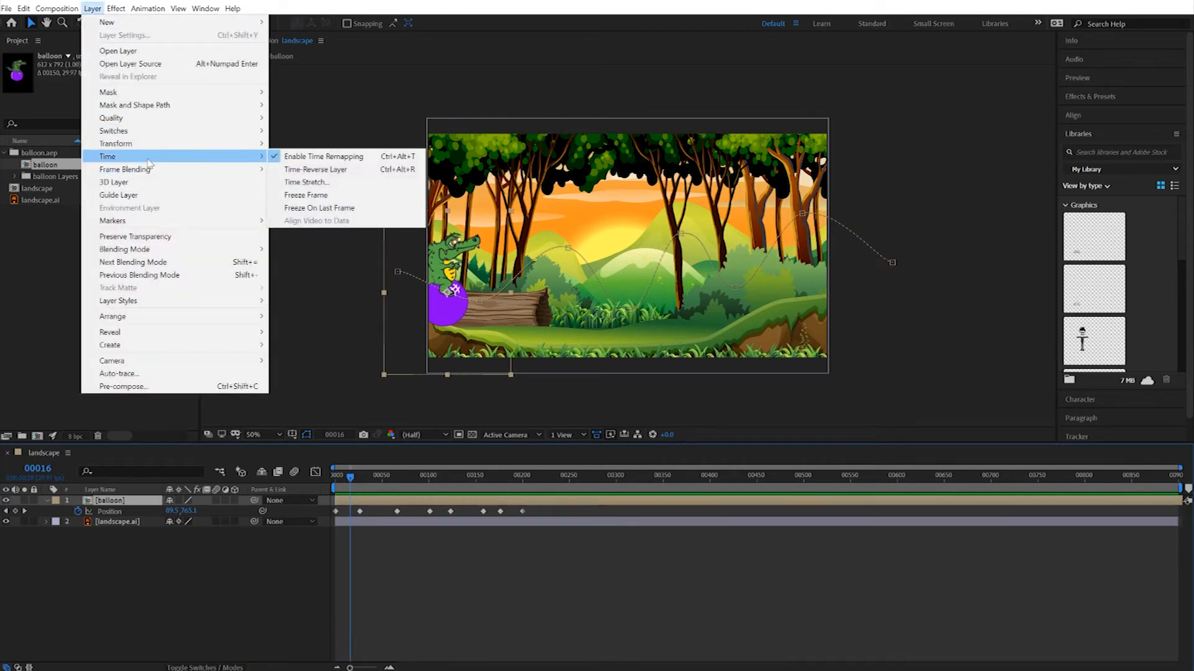
click(316, 183)
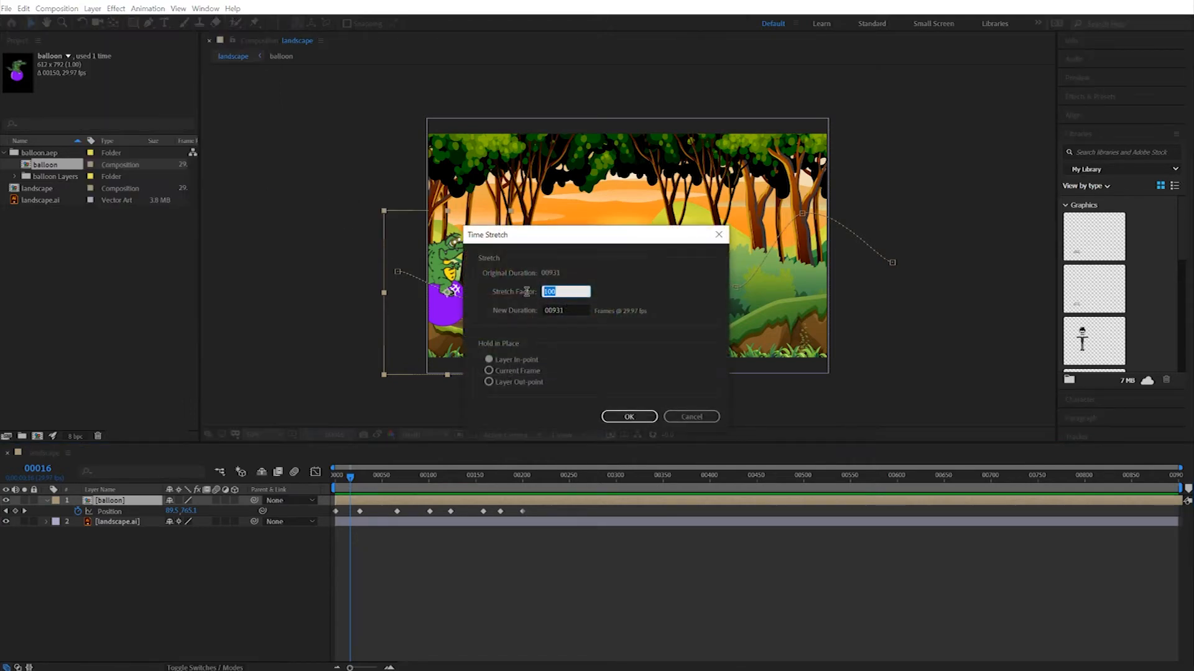
text(50)
click(631, 417)
drag(352, 479, 293, 474)
key(space)
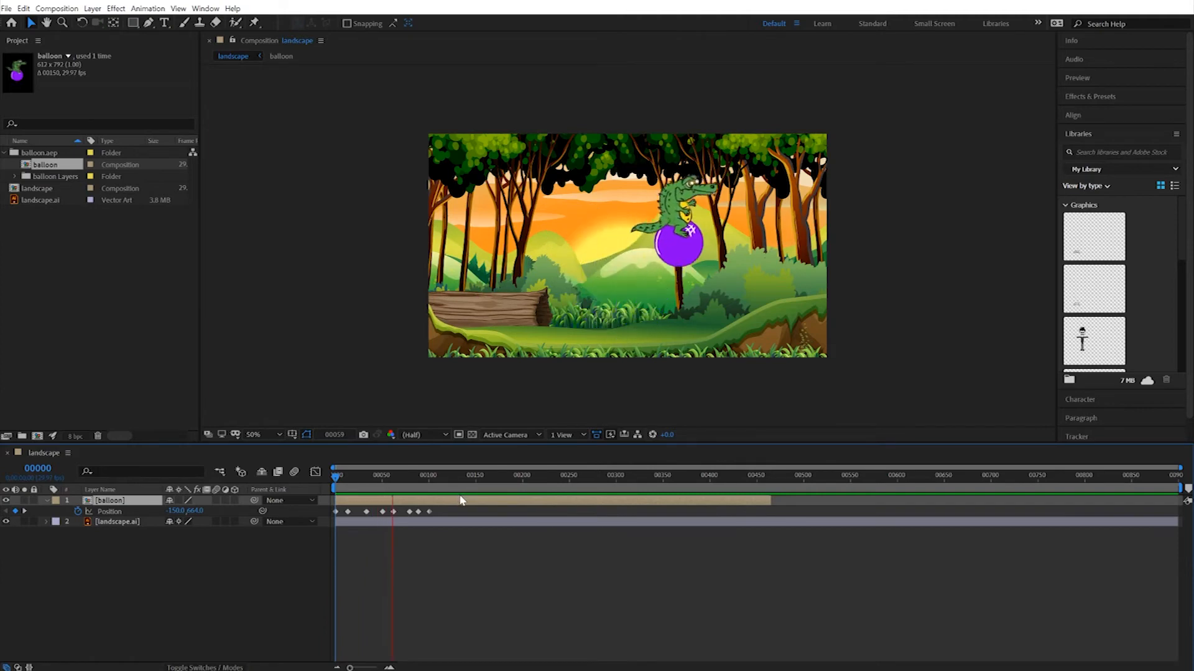
key(space)
click(365, 478)
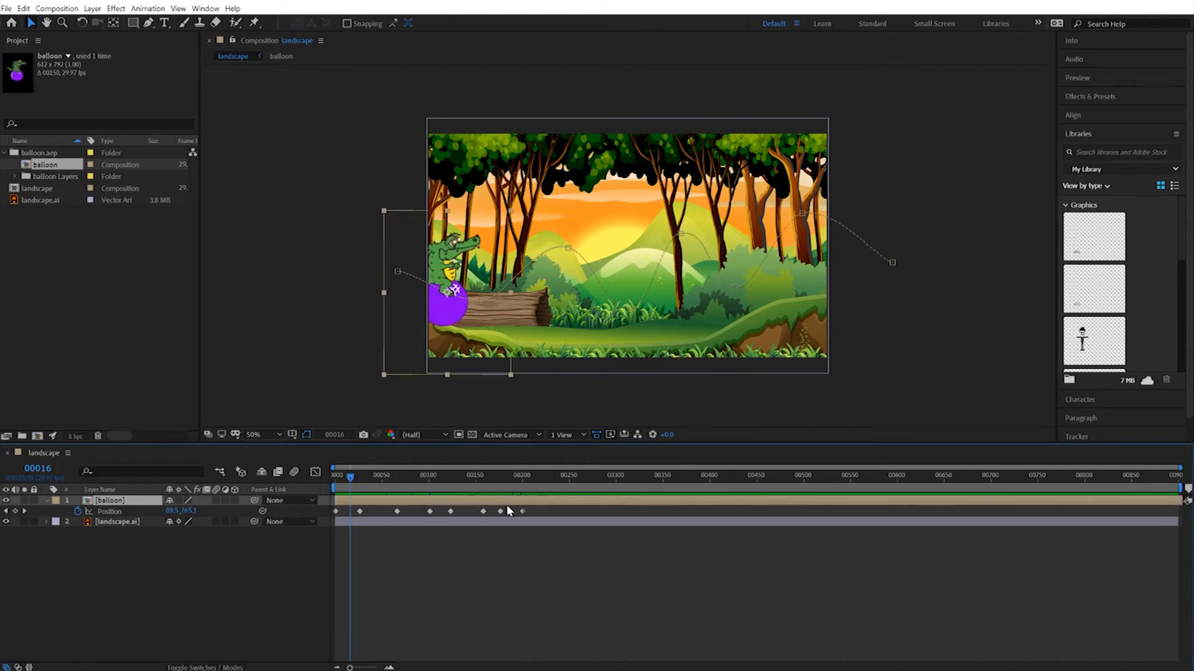
Compress all the balloon's Position keyframes proportionally so the last one lands at about frame 100, and preview the faster bouncing
click(539, 514)
click(533, 513)
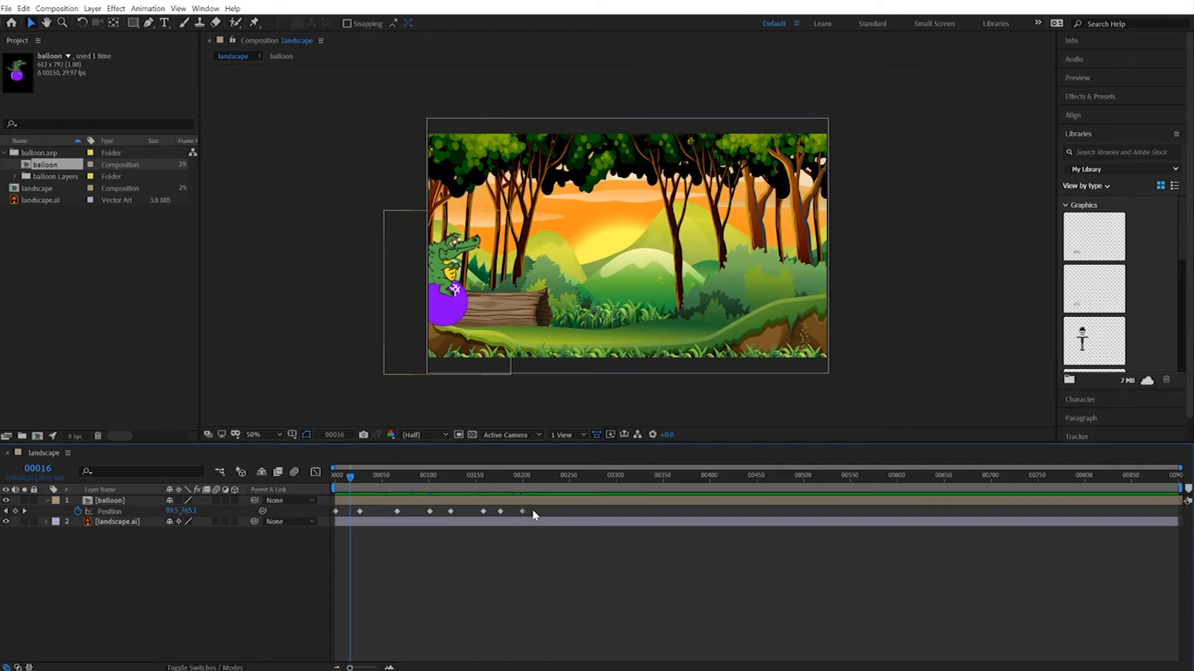
drag(350, 479, 437, 493)
drag(528, 506, 332, 509)
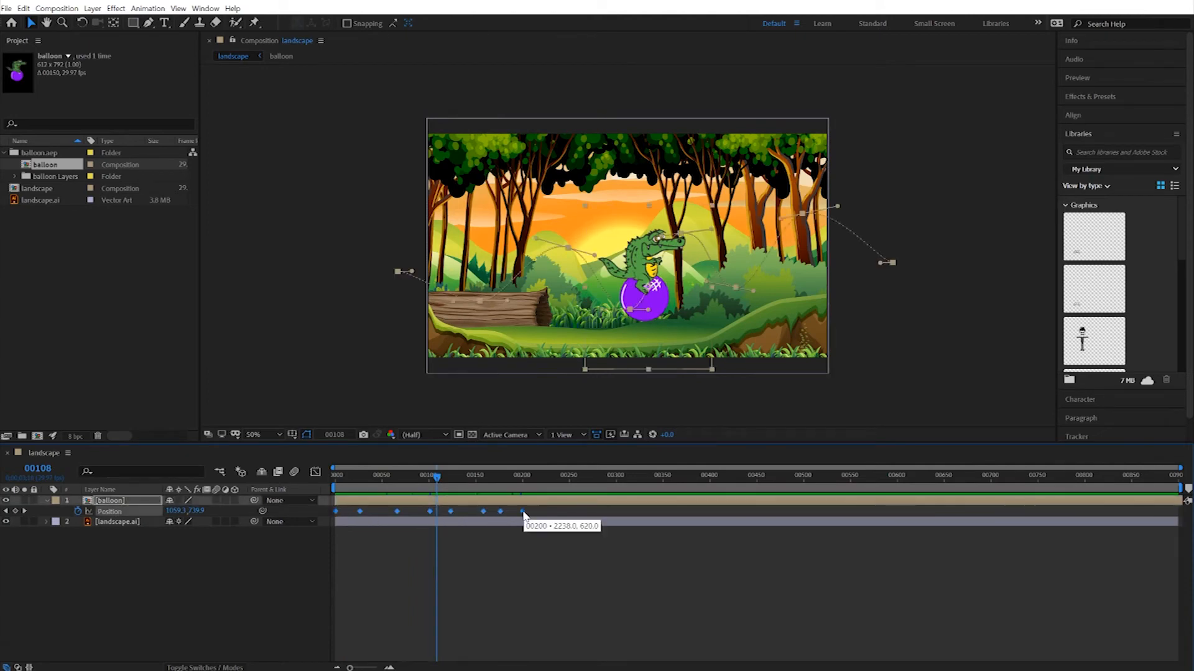
drag(522, 513, 429, 517)
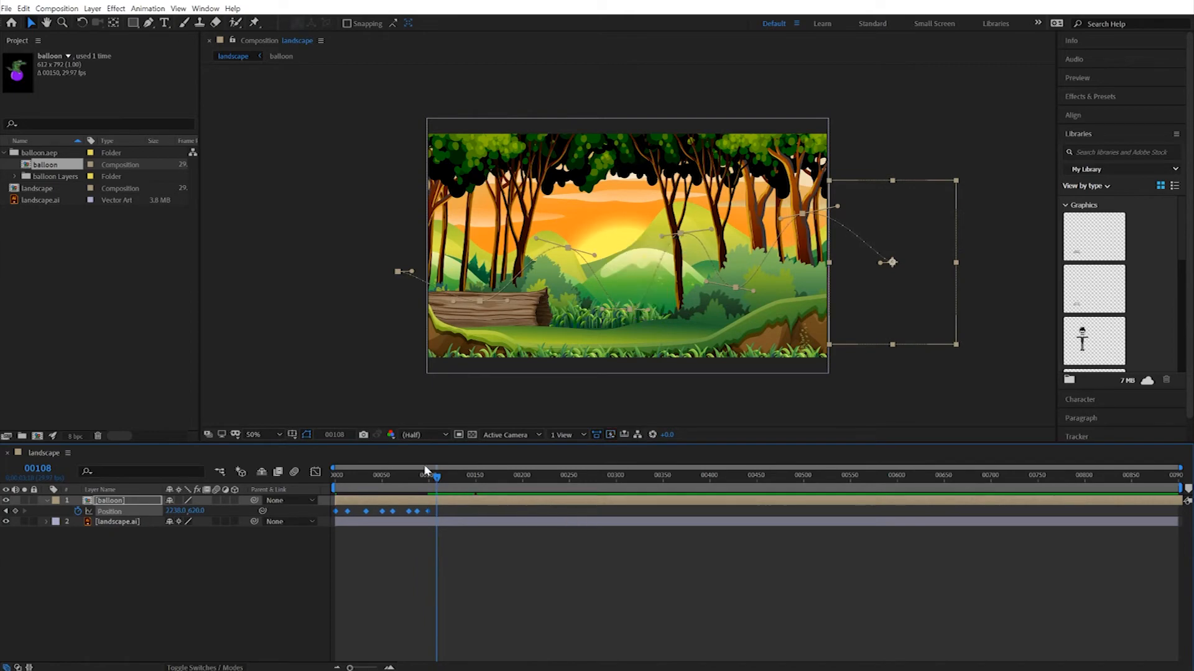
drag(437, 476, 326, 484)
key(space)
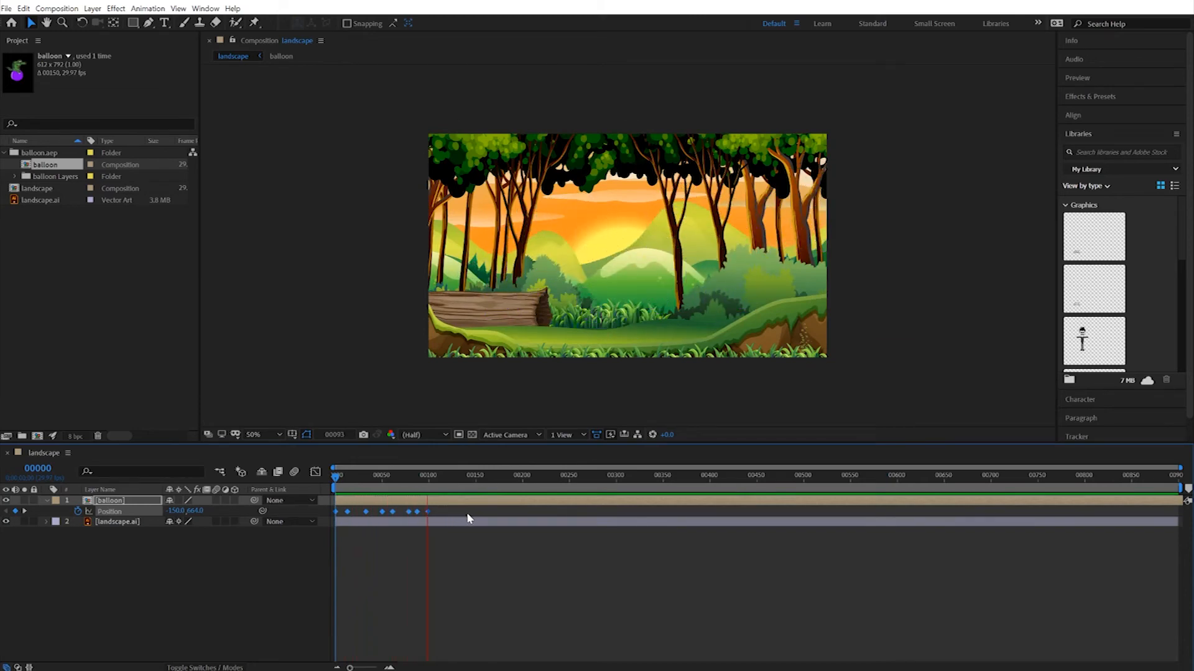
Add a raised Position keyframe for the balloon at frame 7, move its frame 0 start to -268, 660, and preview
drag(437, 476, 346, 494)
drag(438, 320, 447, 280)
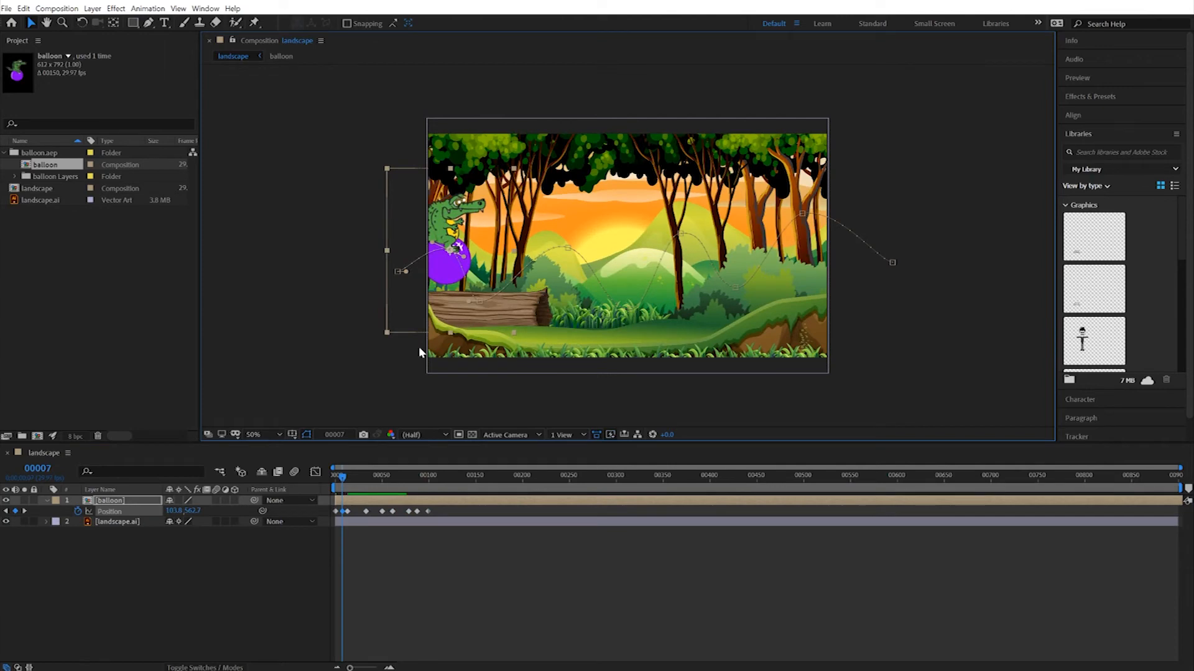
drag(341, 476, 303, 471)
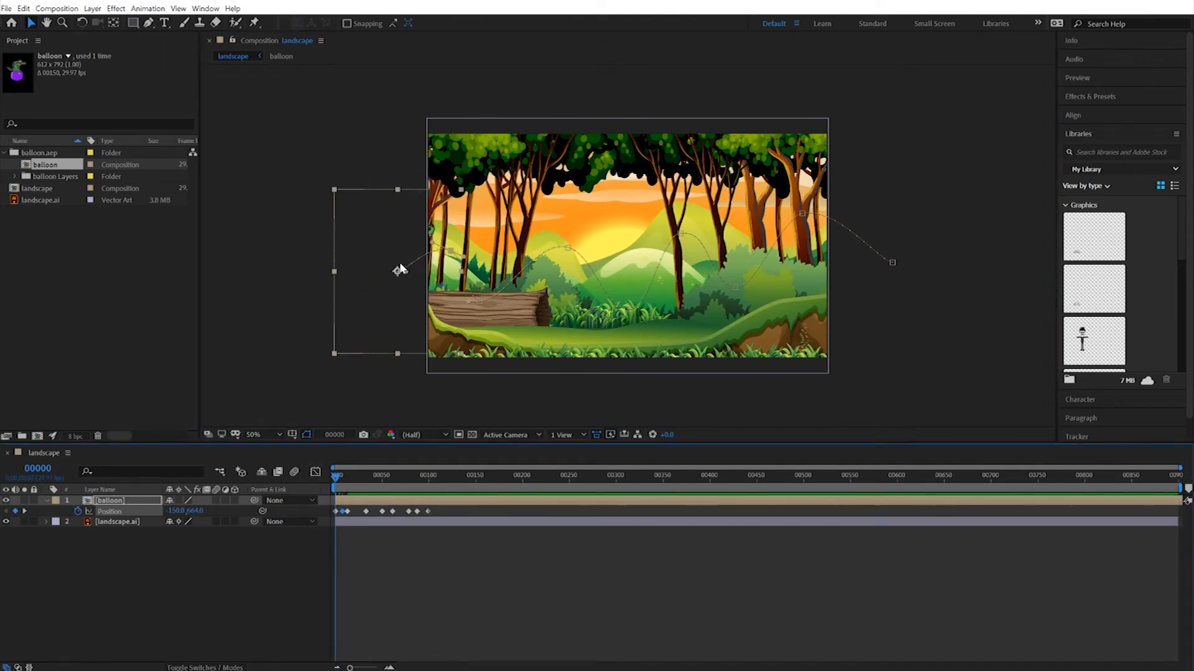
drag(414, 240, 385, 243)
key(space)
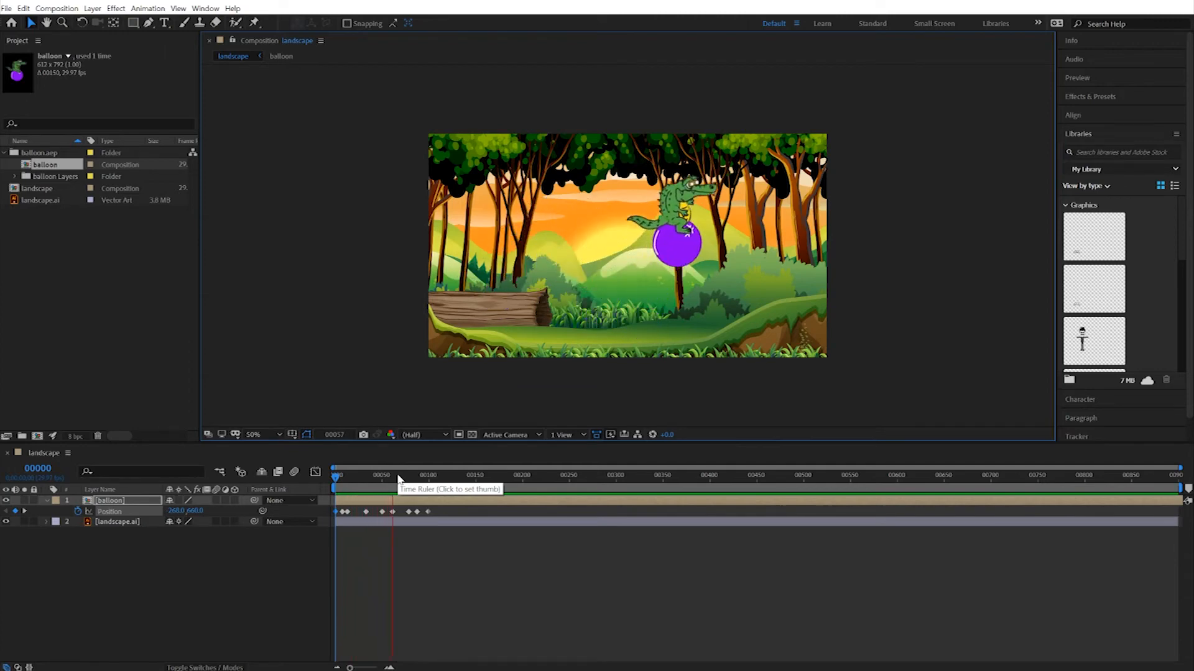
Retime the balloon's second and third Position keyframes to about frames 10 and 20, and preview the animation from the start
click(335, 476)
drag(335, 478, 345, 512)
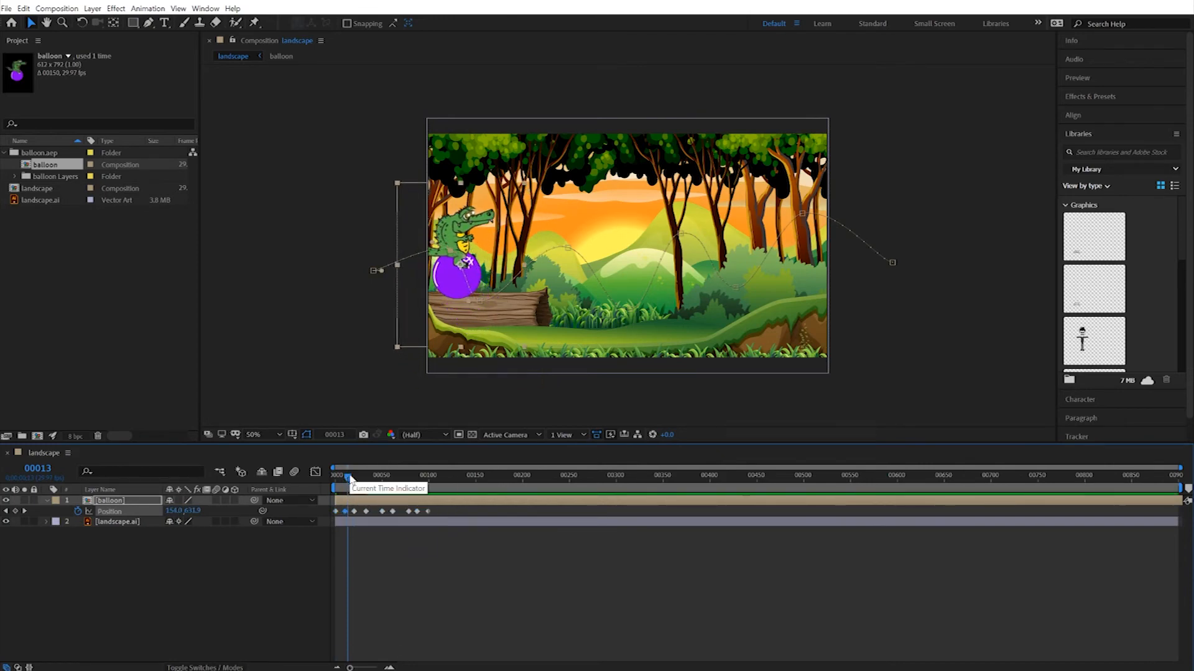
key(Home)
key(space)
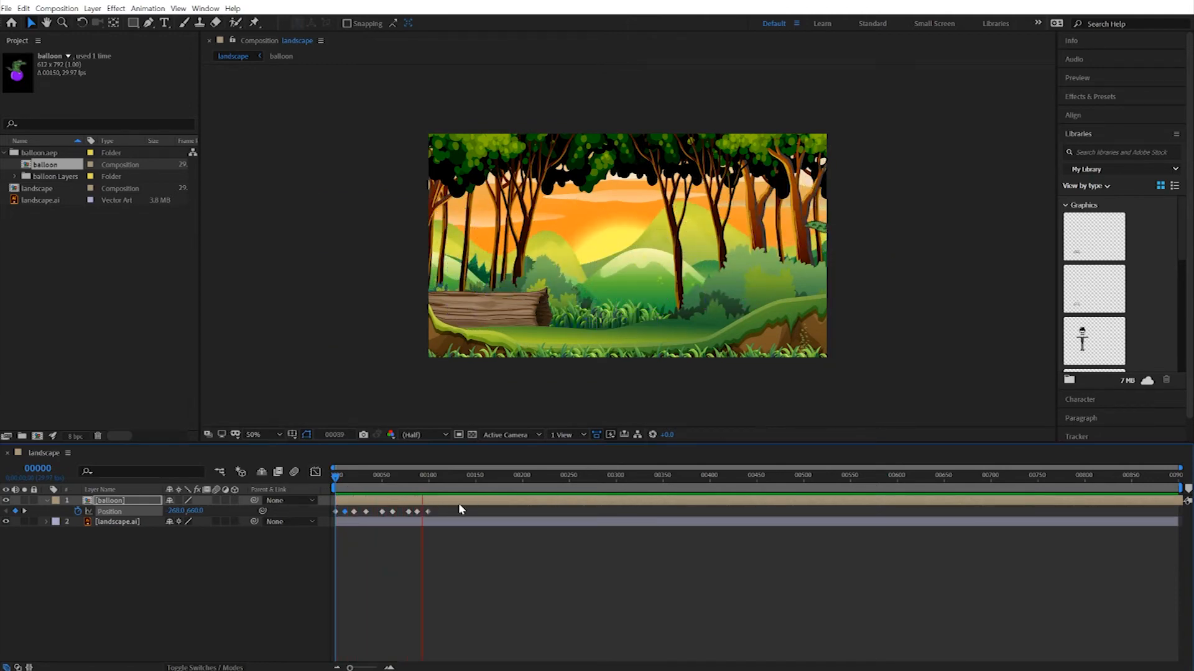
key(space)
key(space)
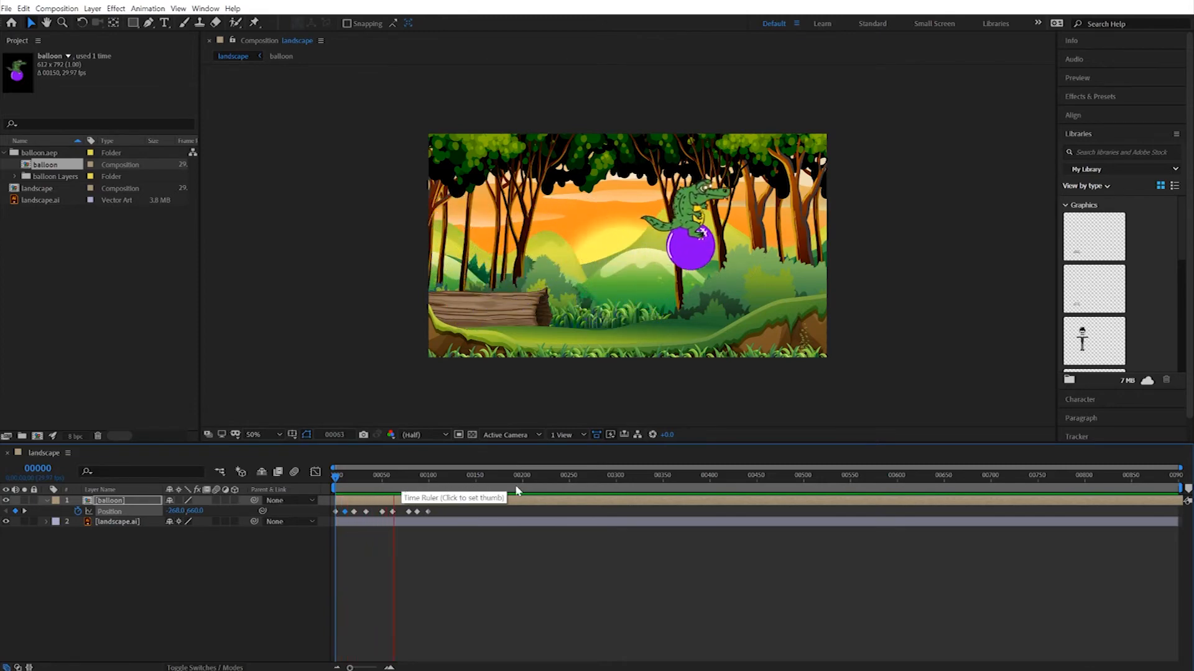
key(space)
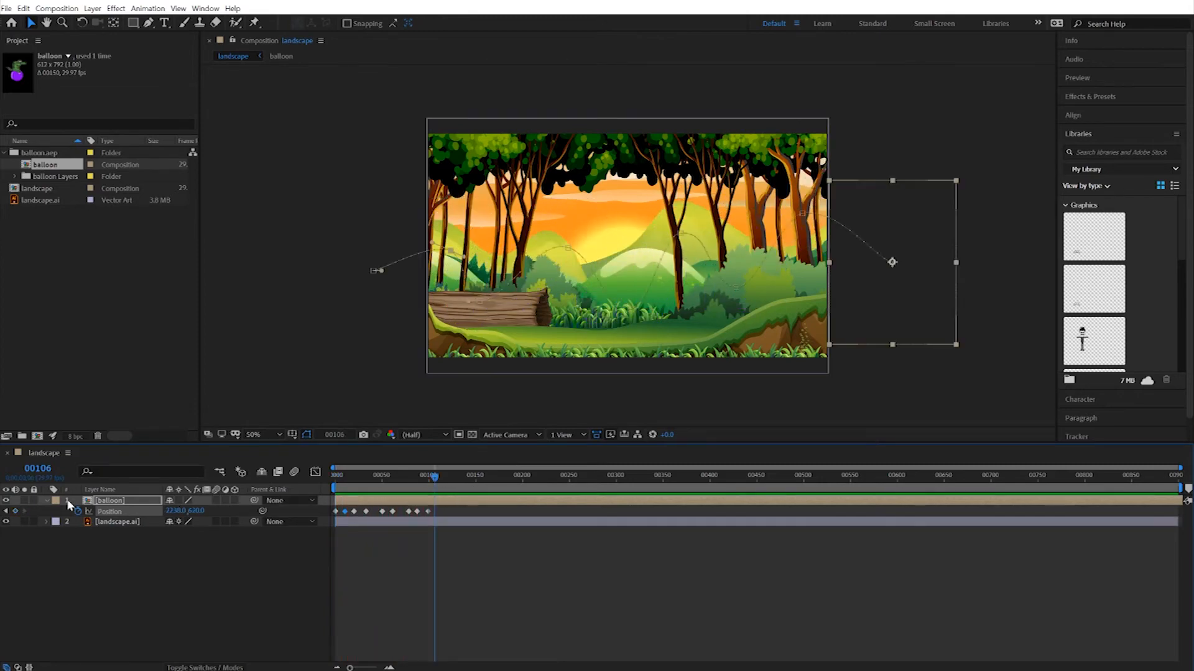
Duplicate the balloon layer twice, starting the first copy at about frame 34 and the second one further along the timeline
click(46, 500)
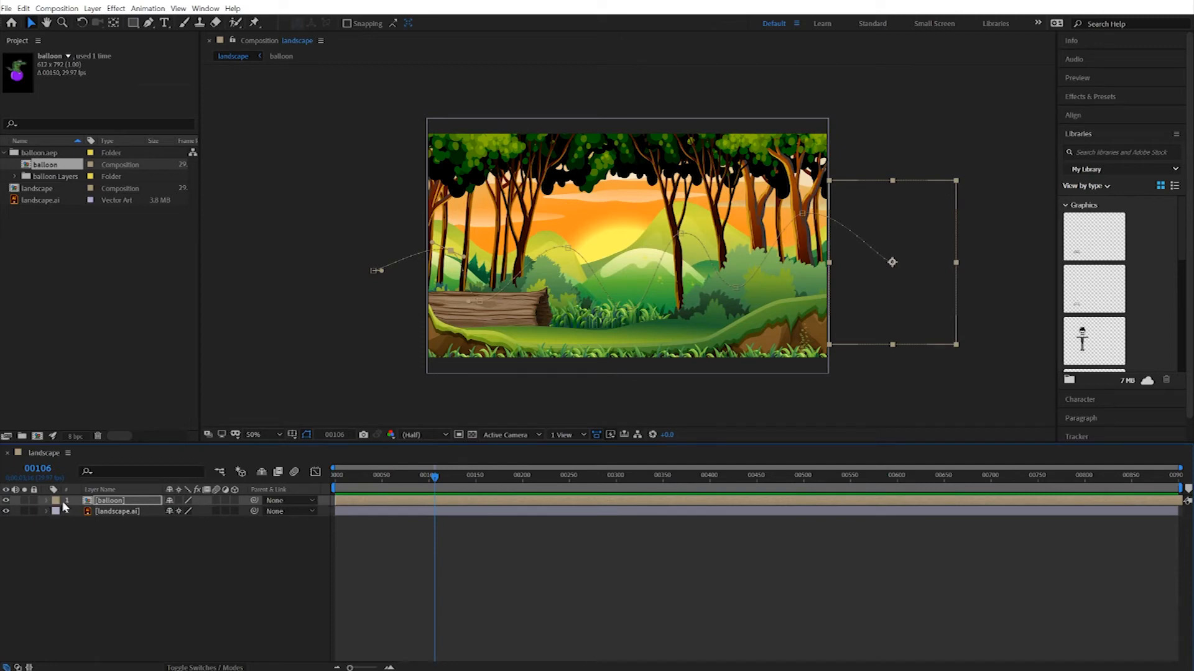
drag(433, 480, 366, 479)
click(352, 497)
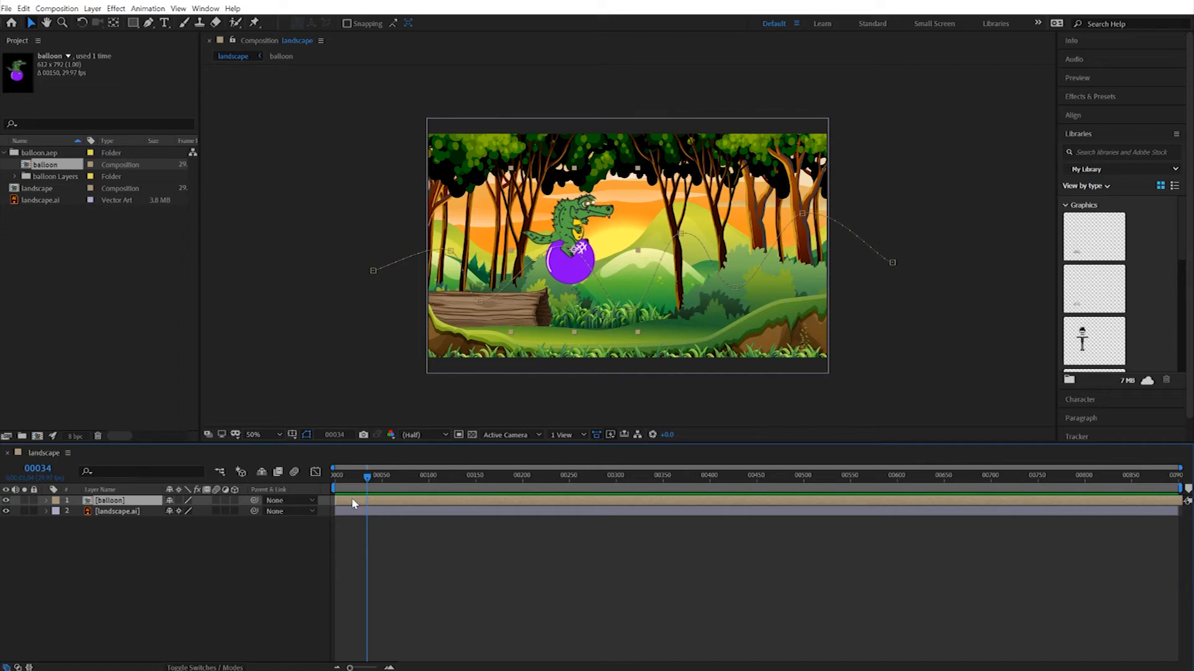
key(ctrl+d)
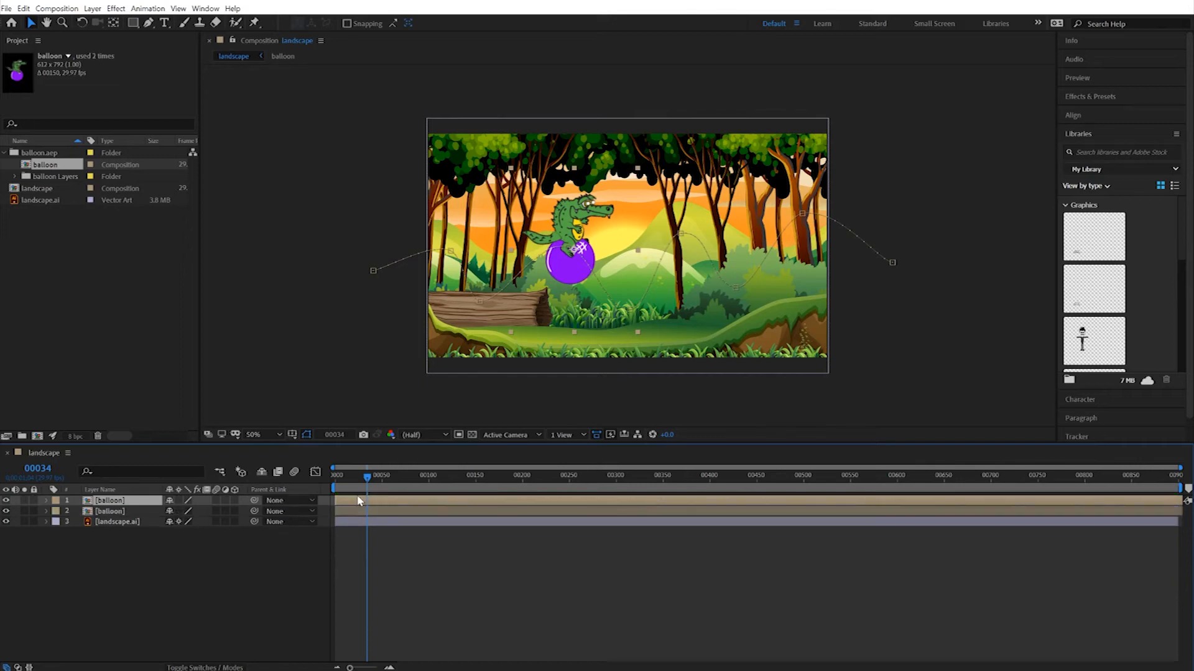
drag(398, 505, 289, 481)
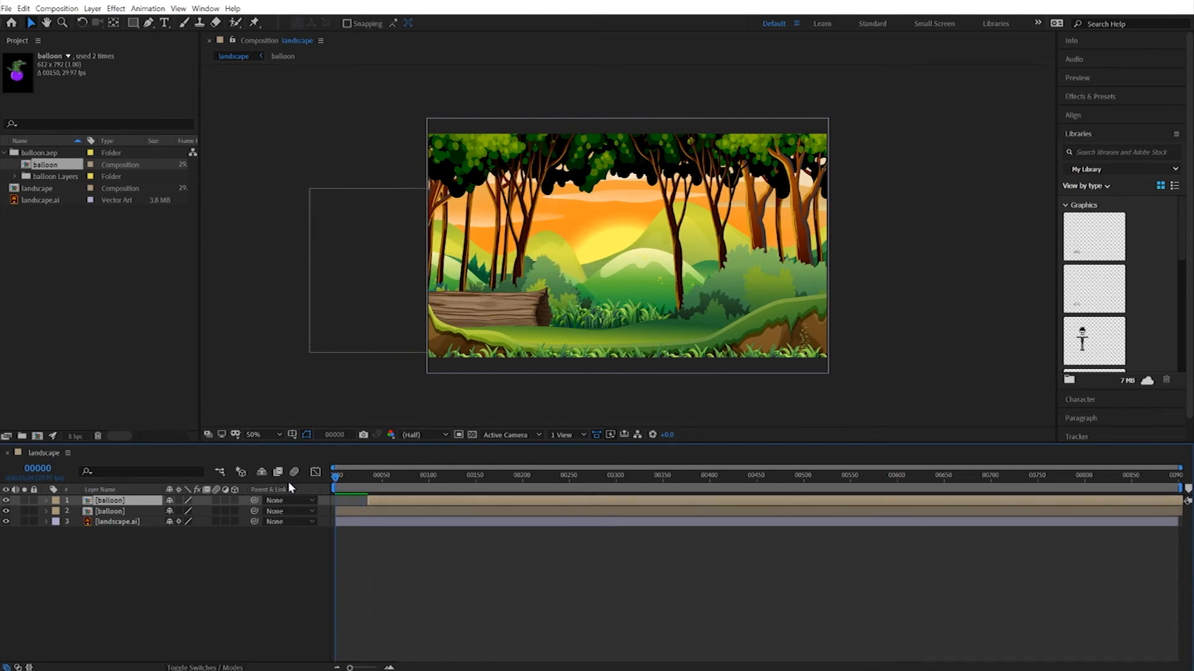
key(space)
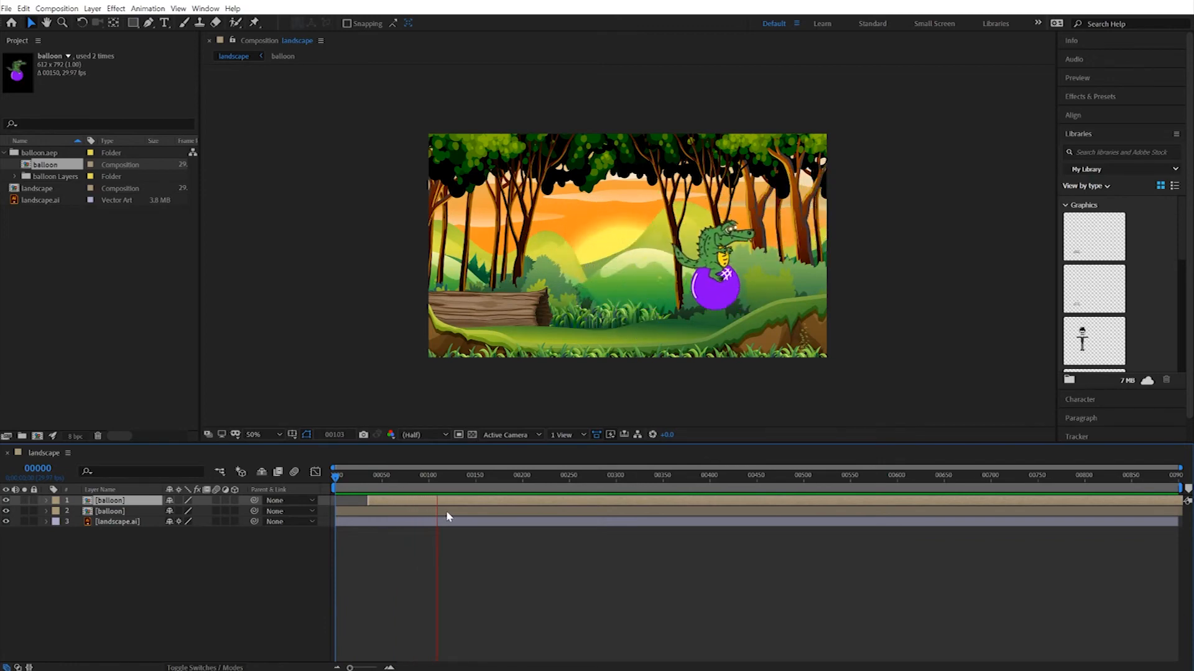
key(space)
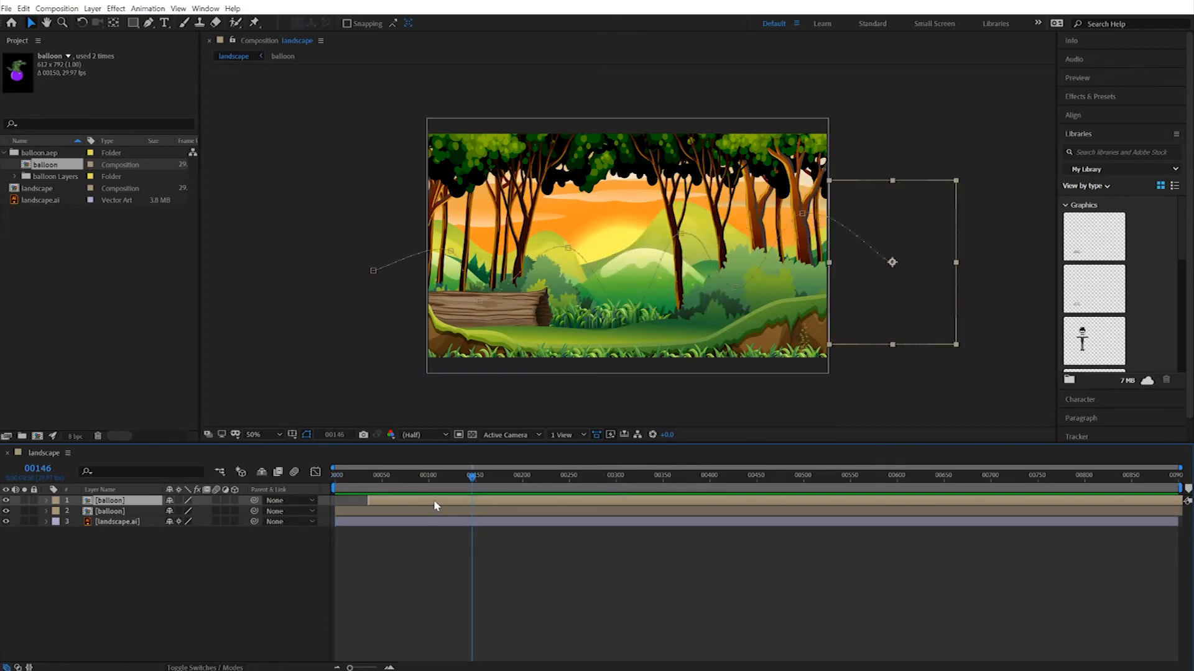
key(ctrl+d)
drag(434, 501, 460, 501)
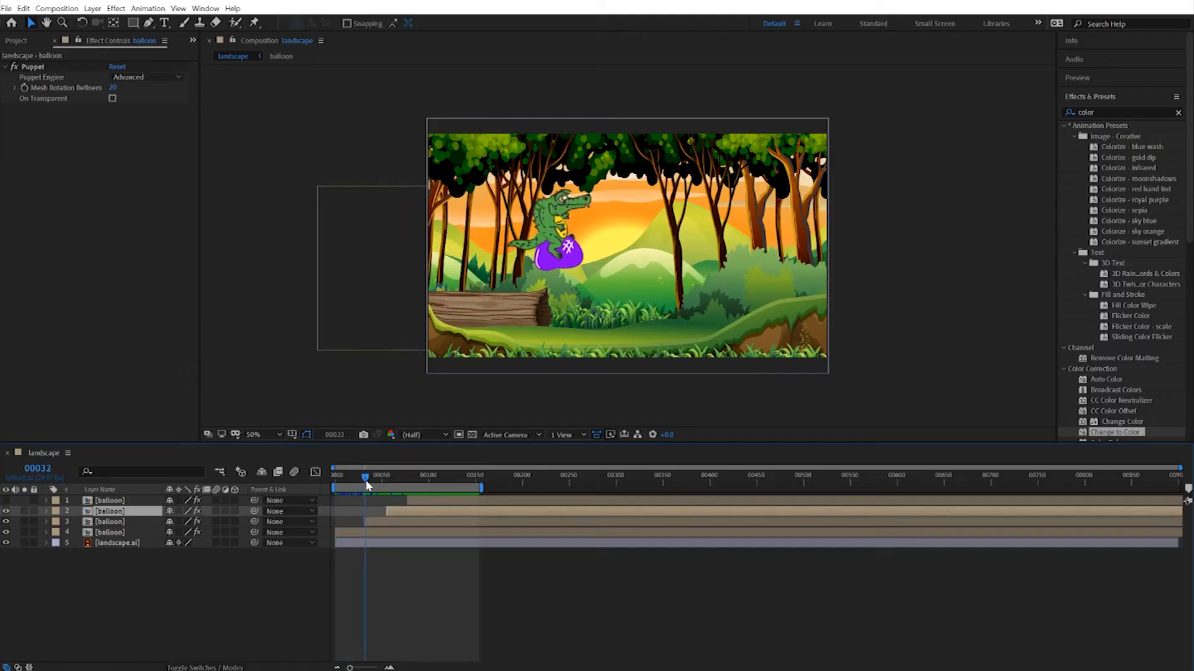
At frame 91, find effects matching "color" and apply Change to Color to the second balloon layer
drag(367, 484, 420, 486)
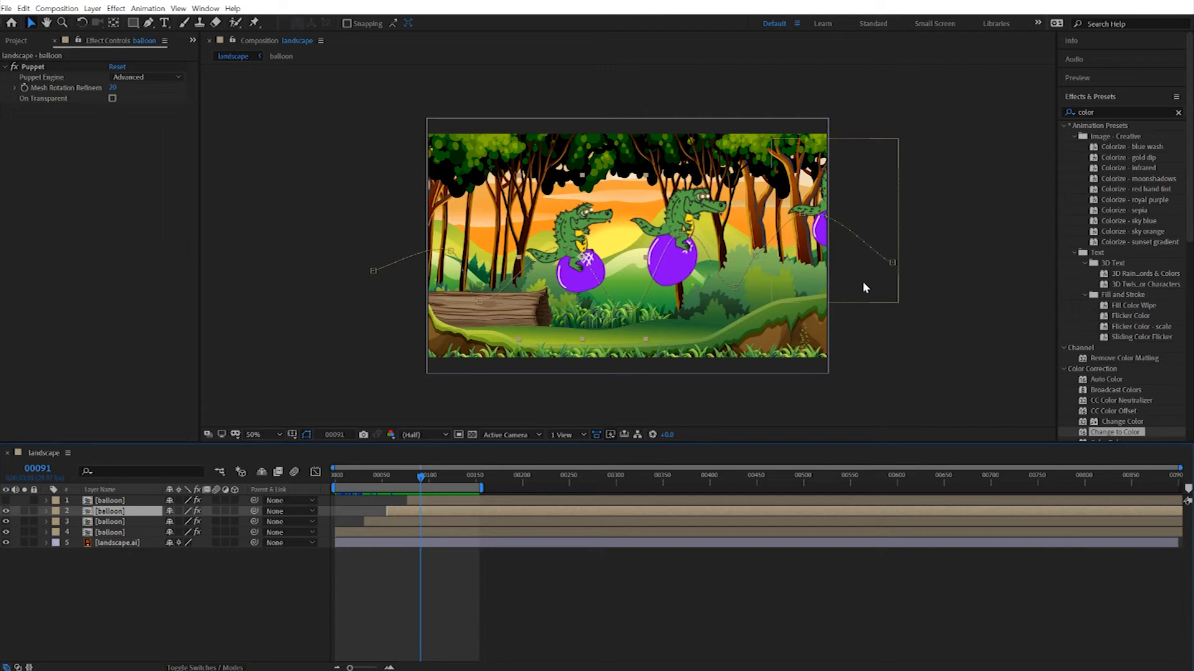
click(1178, 112)
click(1127, 112)
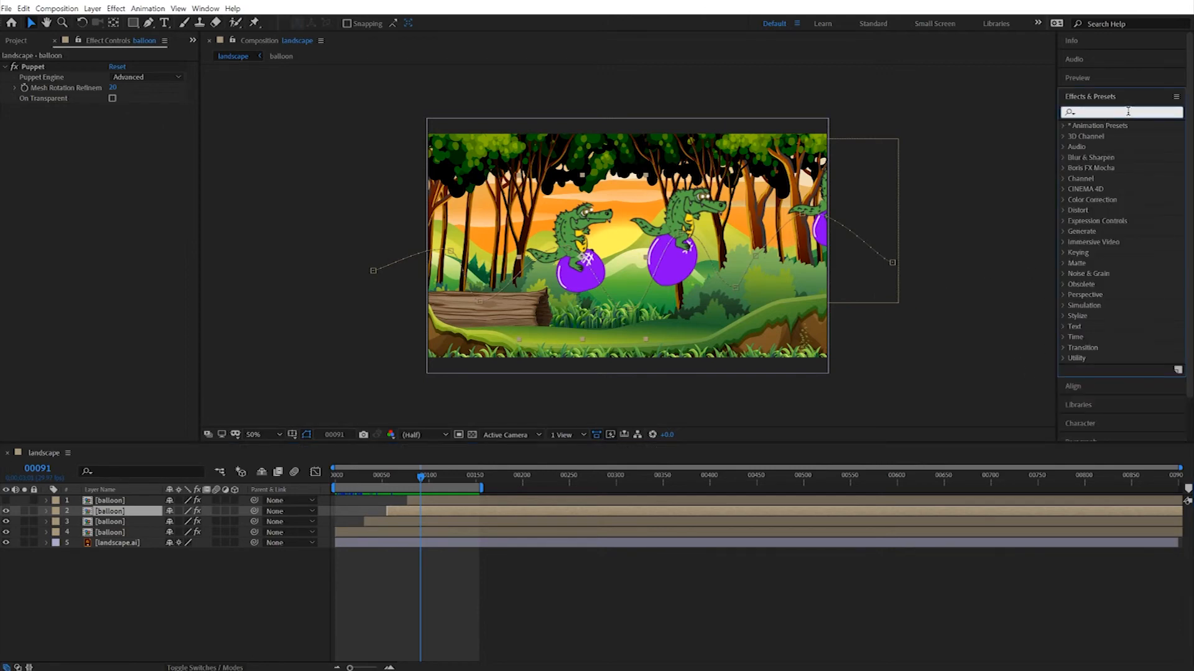
click(929, 360)
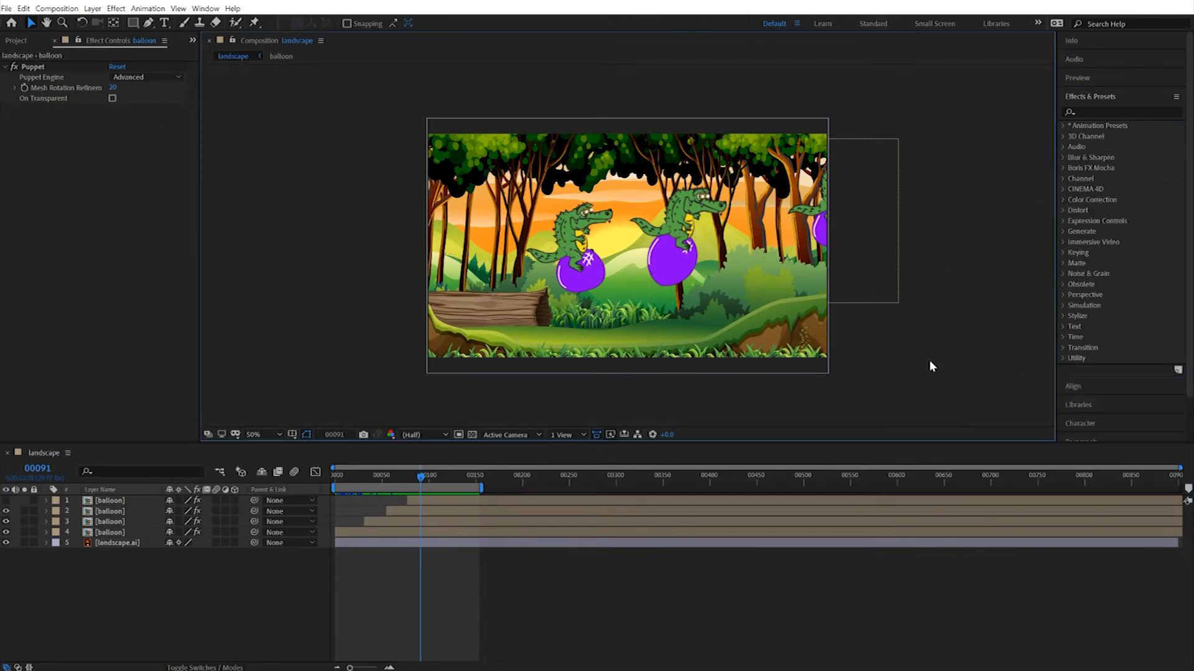
click(1111, 112)
text(color)
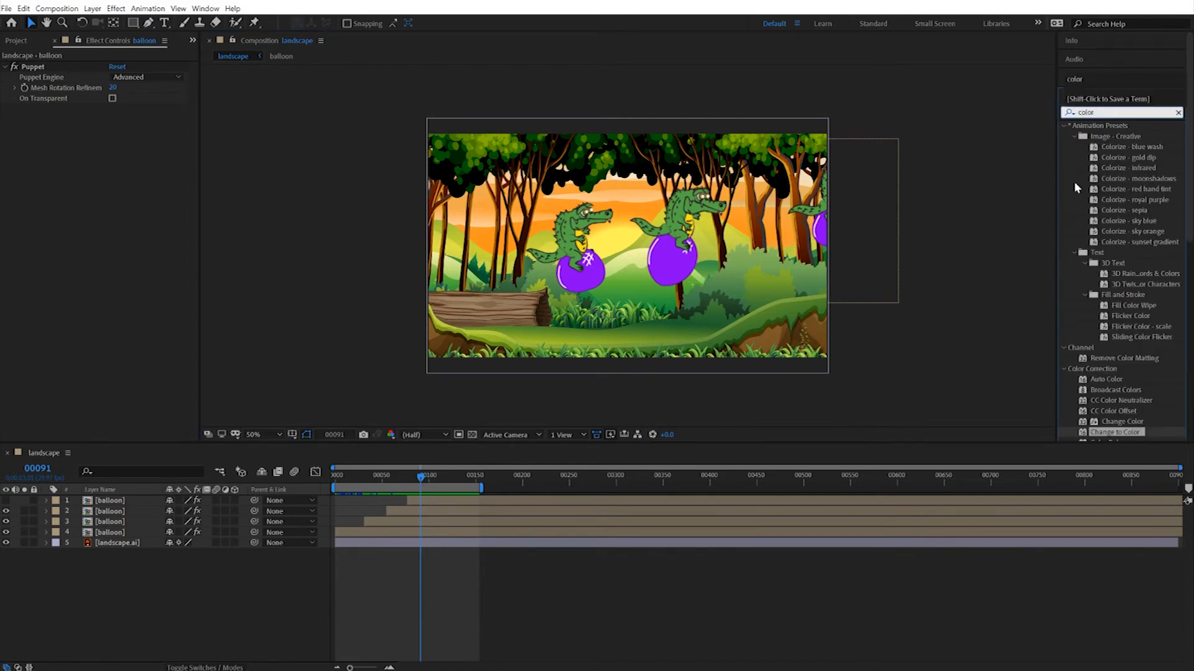
scroll(1133, 370, down, 1)
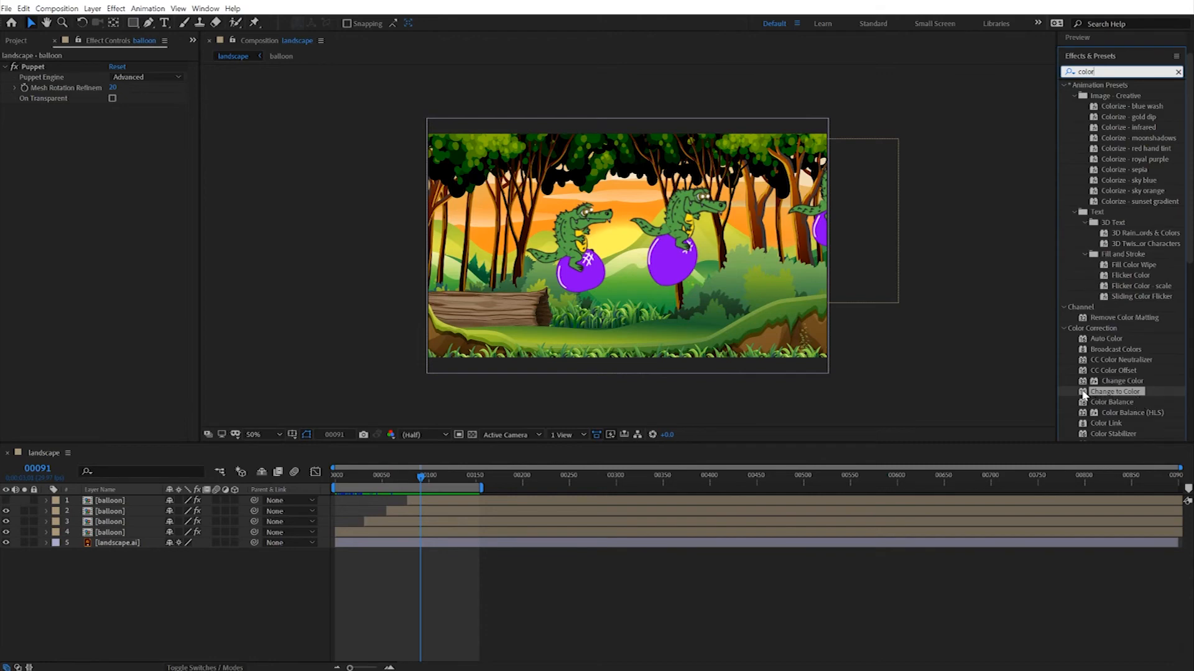
drag(1084, 395, 98, 516)
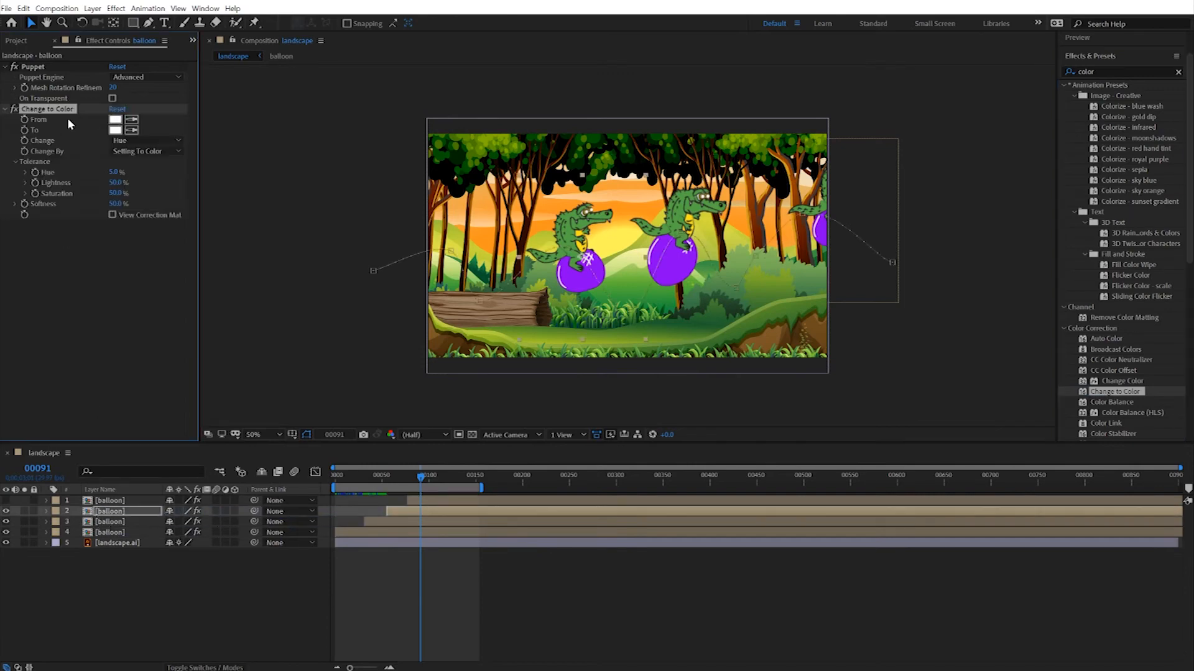
Sample the alligator's green body as the From color of Change to Color and set the To color to bright blue
click(132, 122)
click(574, 226)
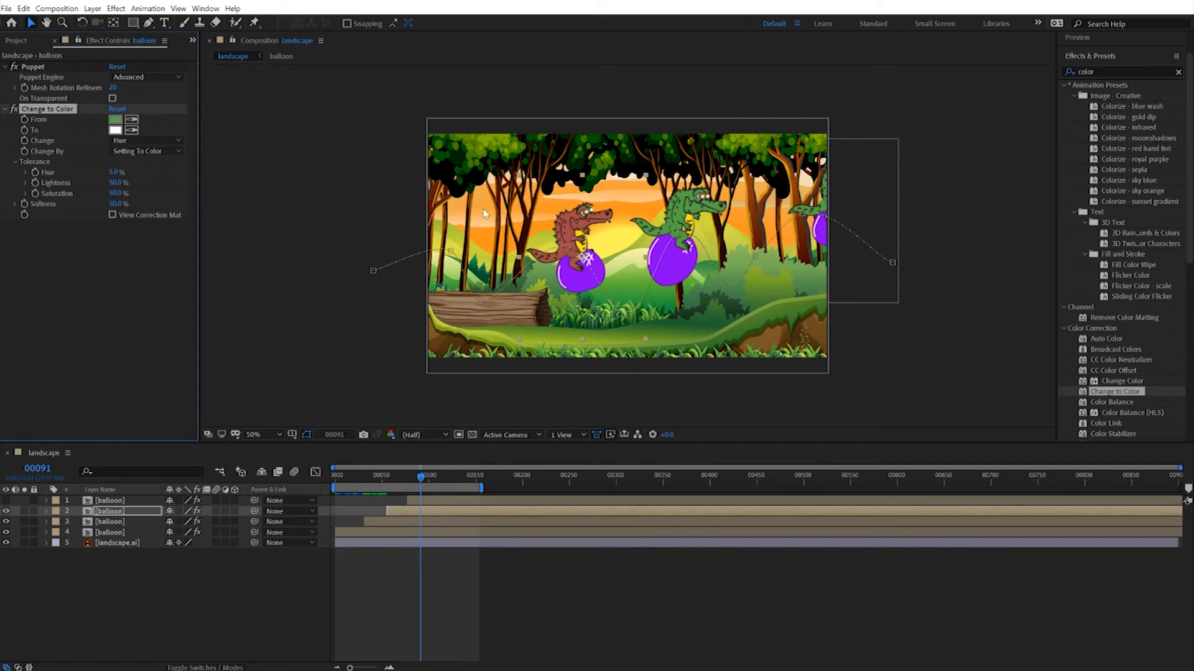
click(115, 131)
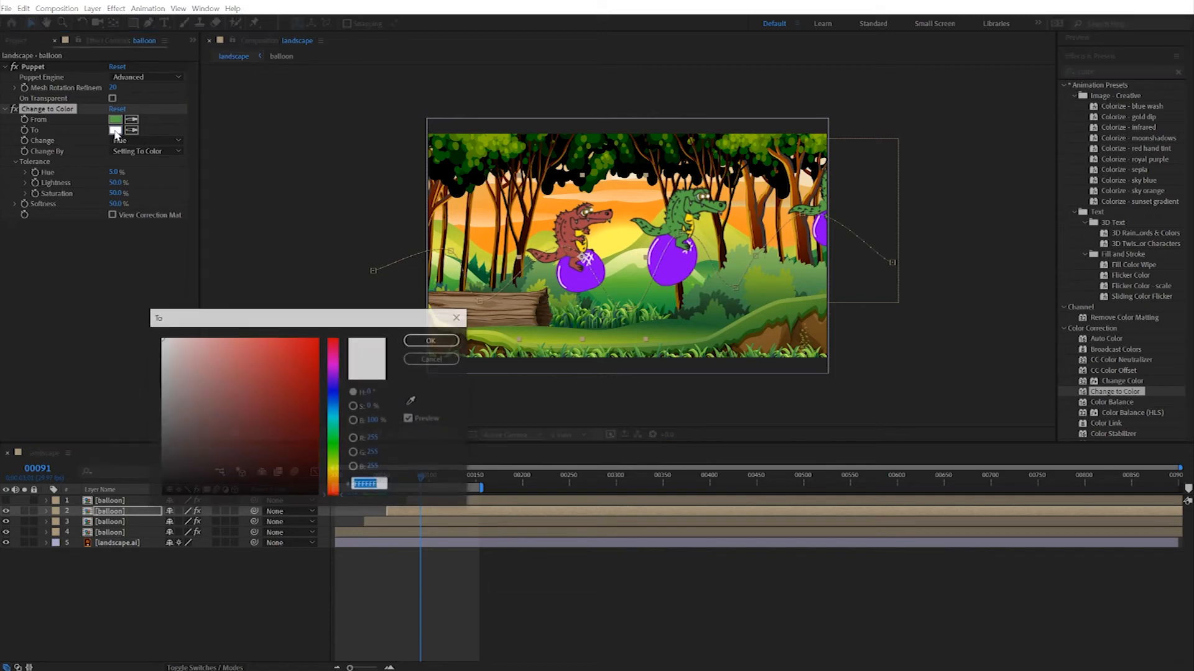
click(336, 410)
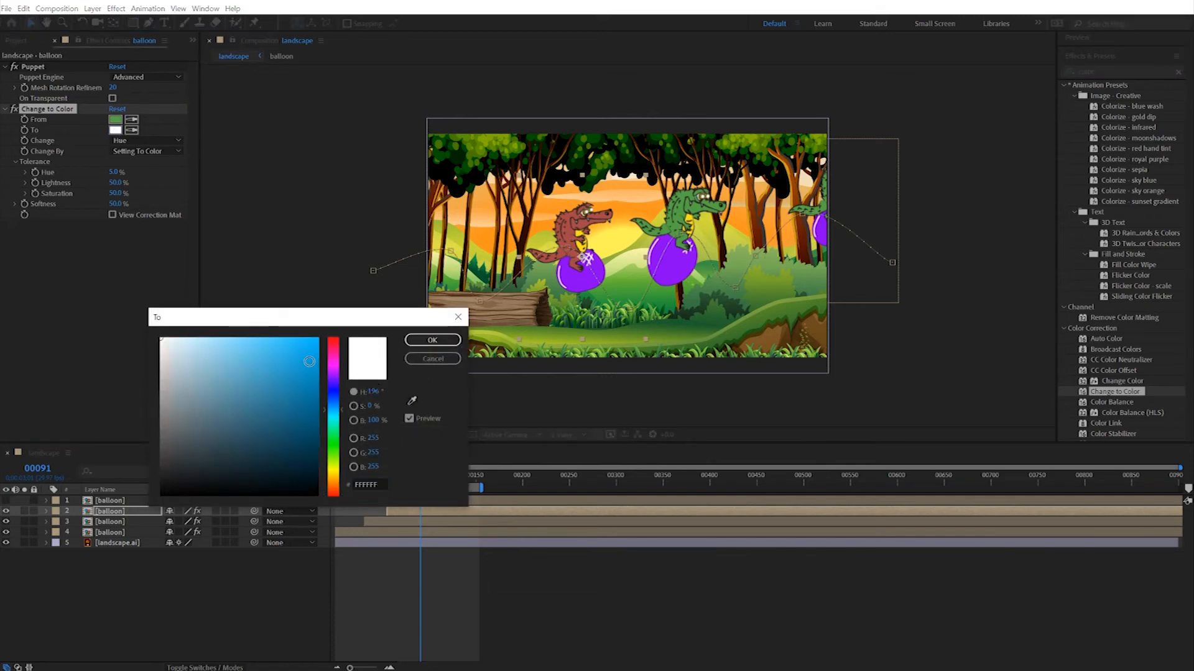
drag(310, 362, 325, 334)
click(433, 340)
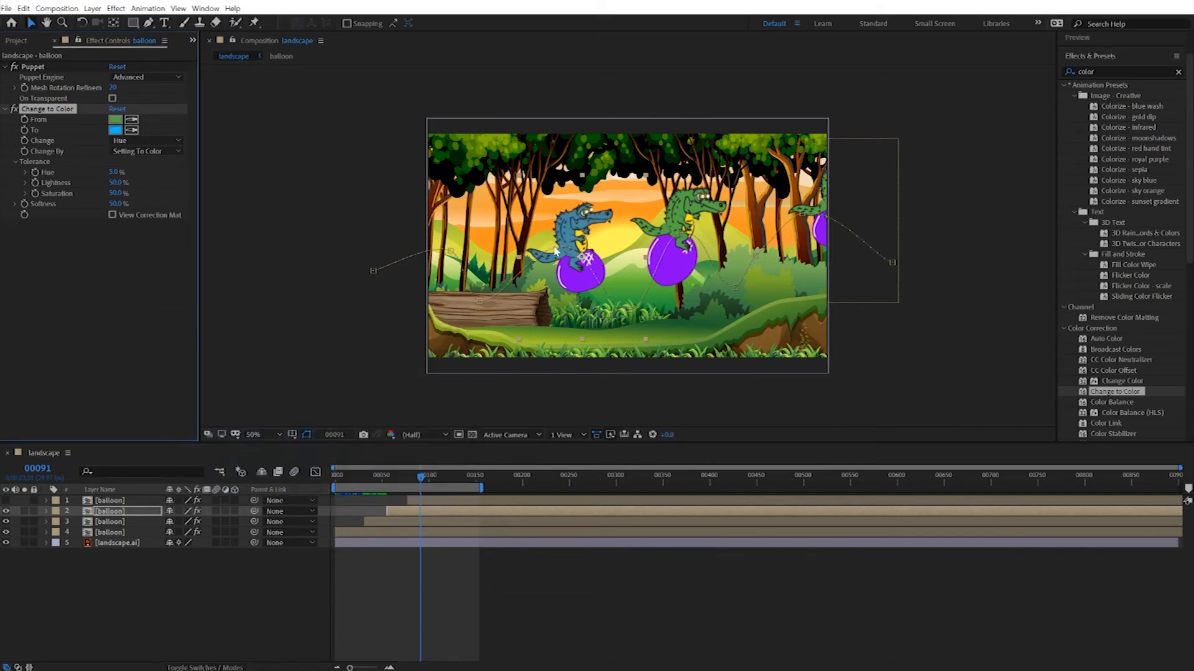
Make the Change to Color effect alter Hue & Saturation
click(128, 141)
click(122, 156)
click(132, 141)
click(155, 181)
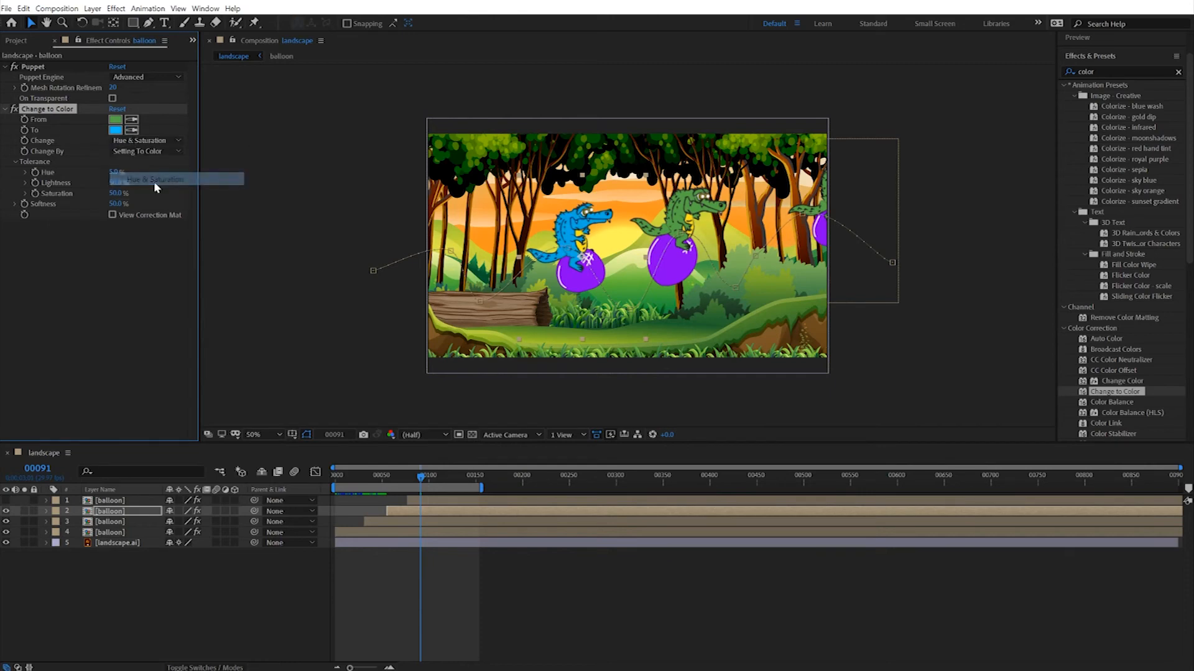
Play the animation from about frame 41 to check the recolored alligator in motion
drag(404, 476, 373, 479)
key(space)
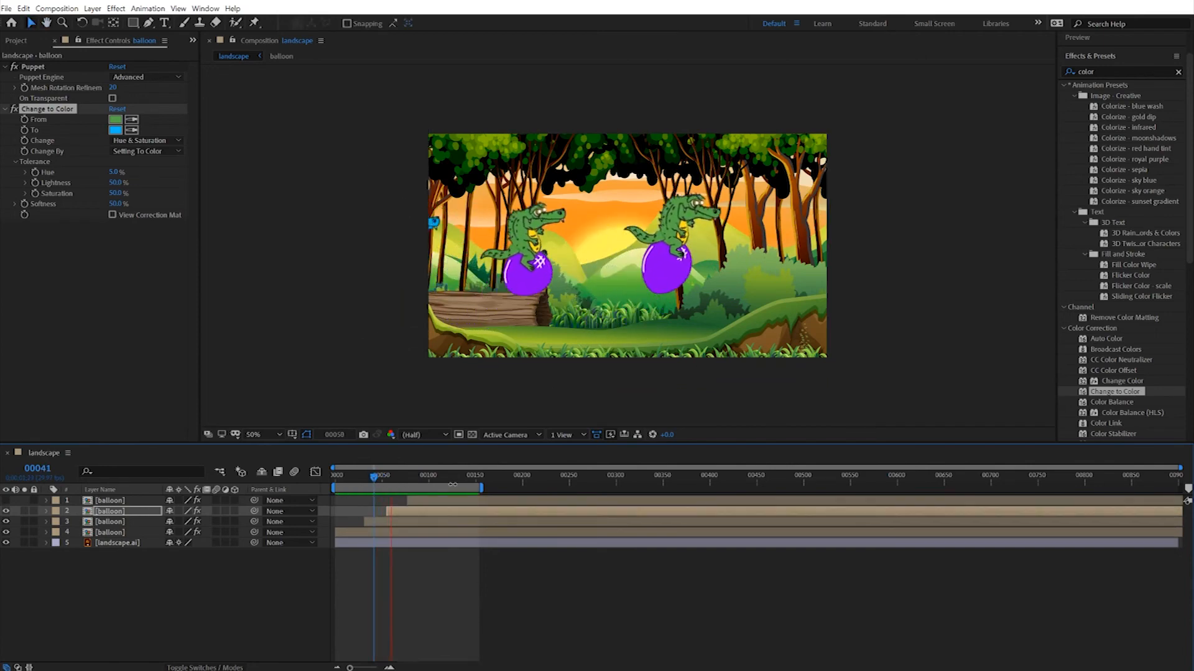
key(space)
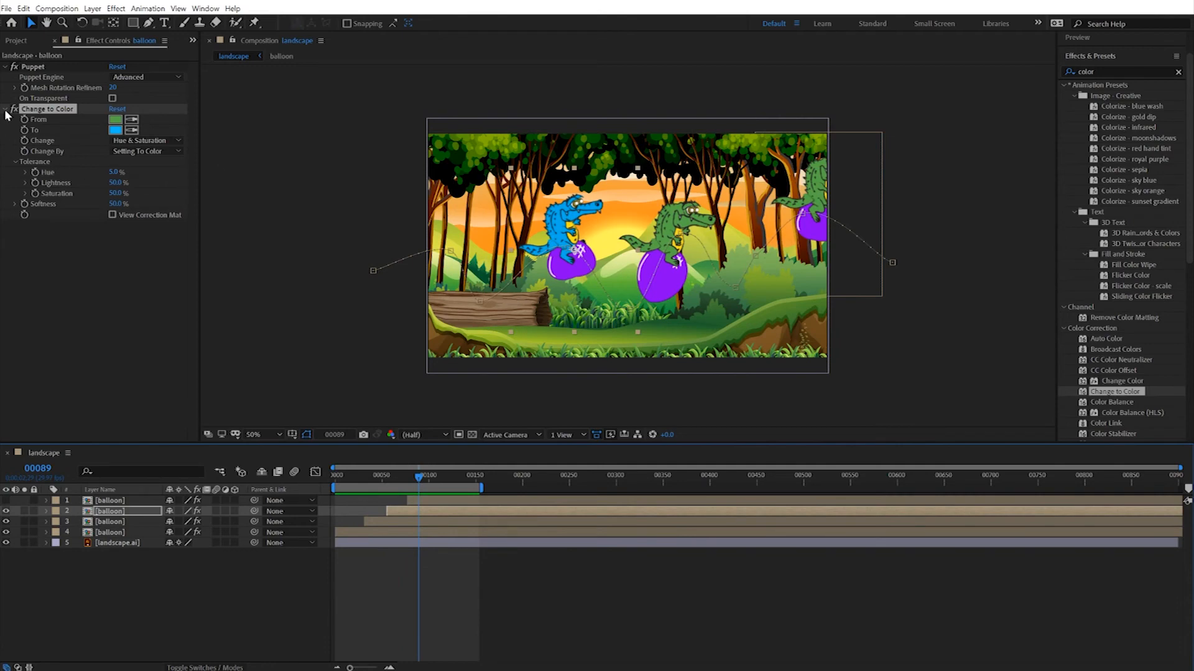
Duplicate the Change to Color effect on the selected balloon layer and sample the purple ball as the copy's From color
click(55, 112)
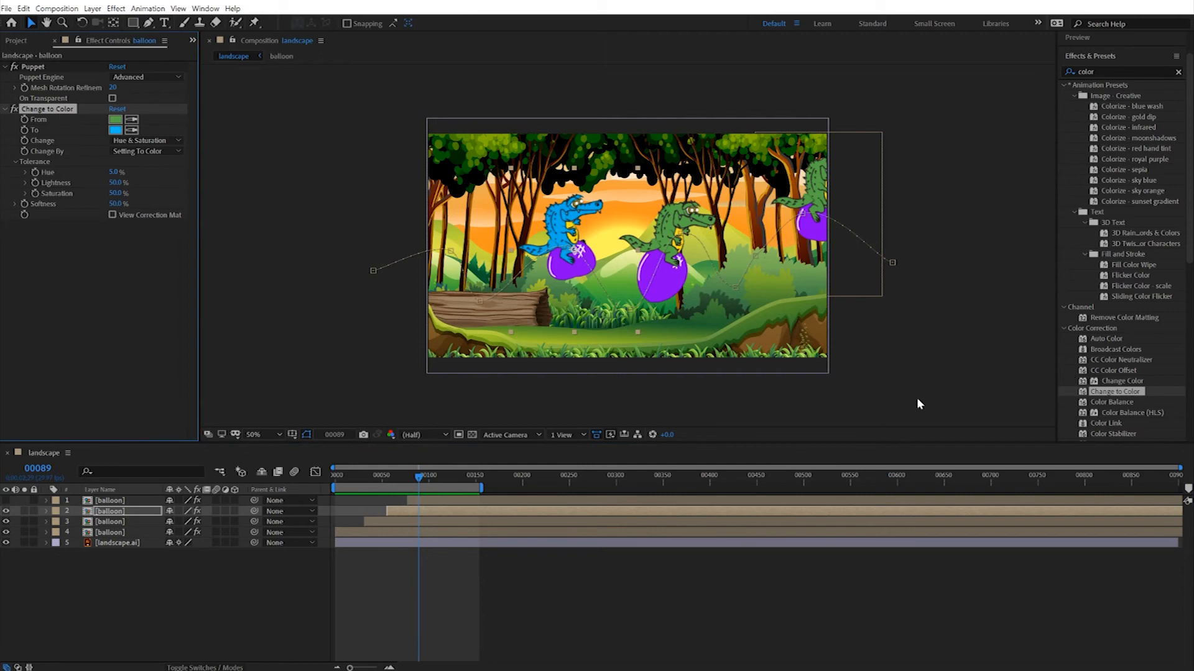
key(ctrl+d)
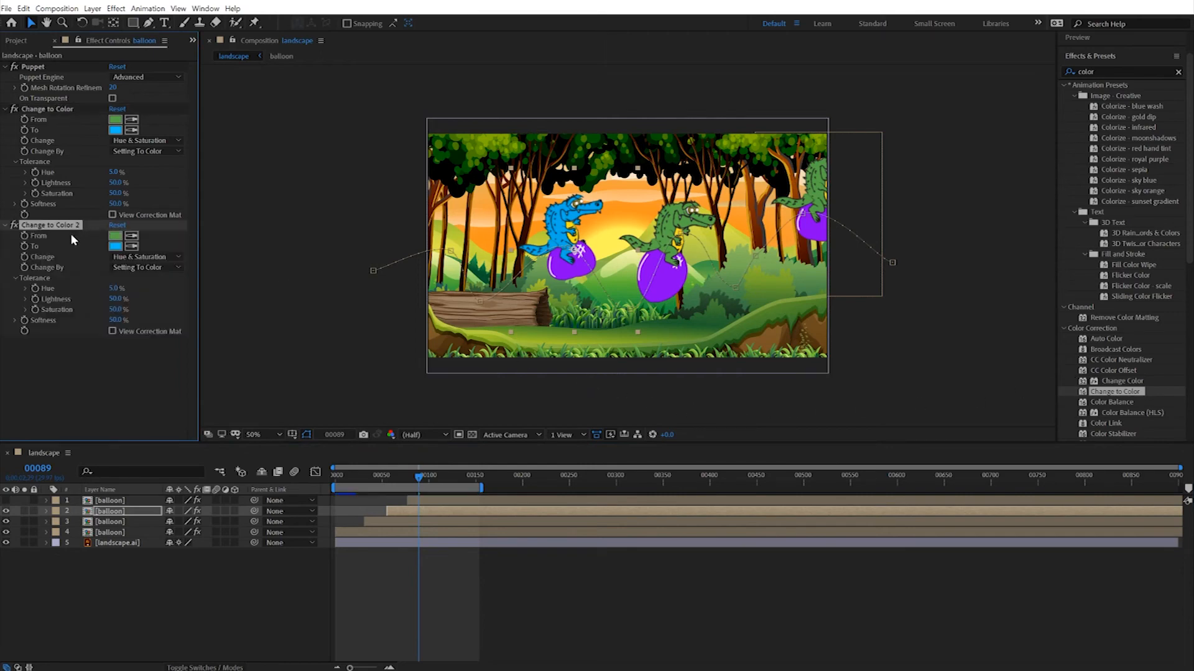
click(131, 238)
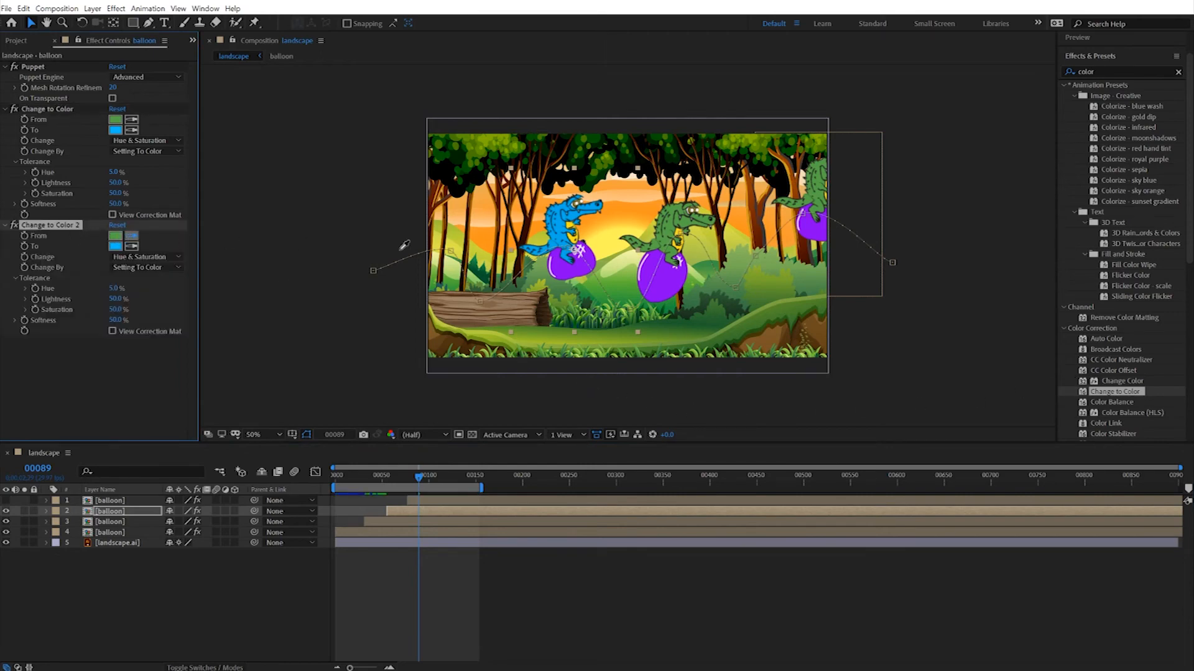
click(562, 270)
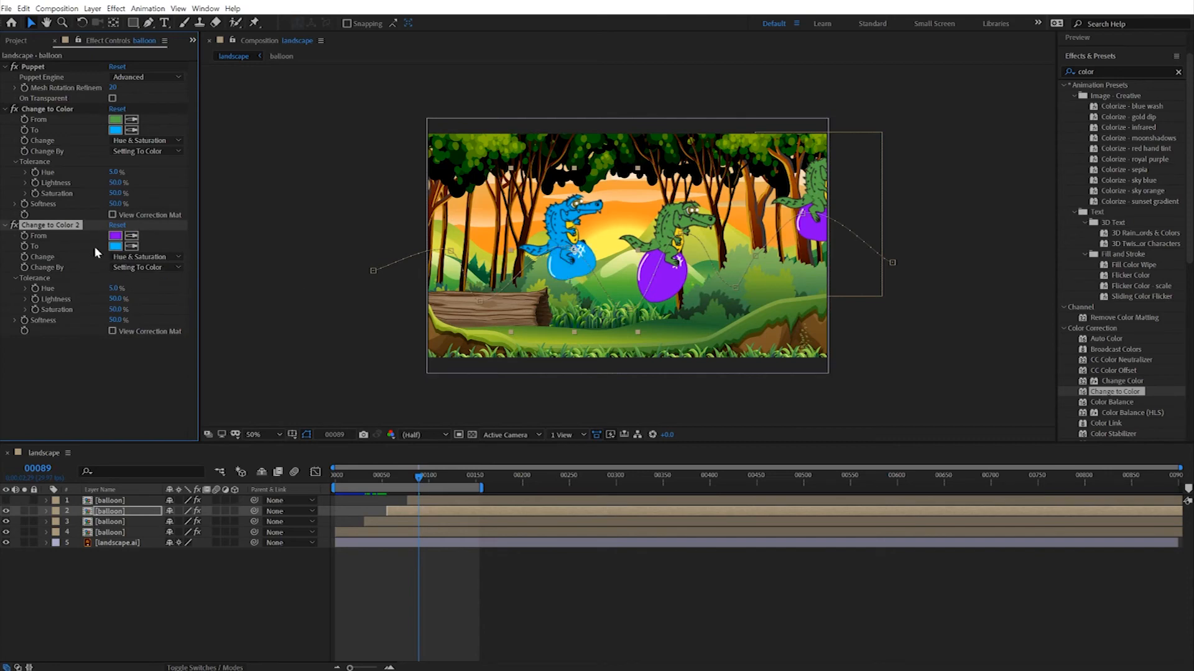
Set the To color of Change to Color 2 to red (FF0008) and preview the animation
click(115, 247)
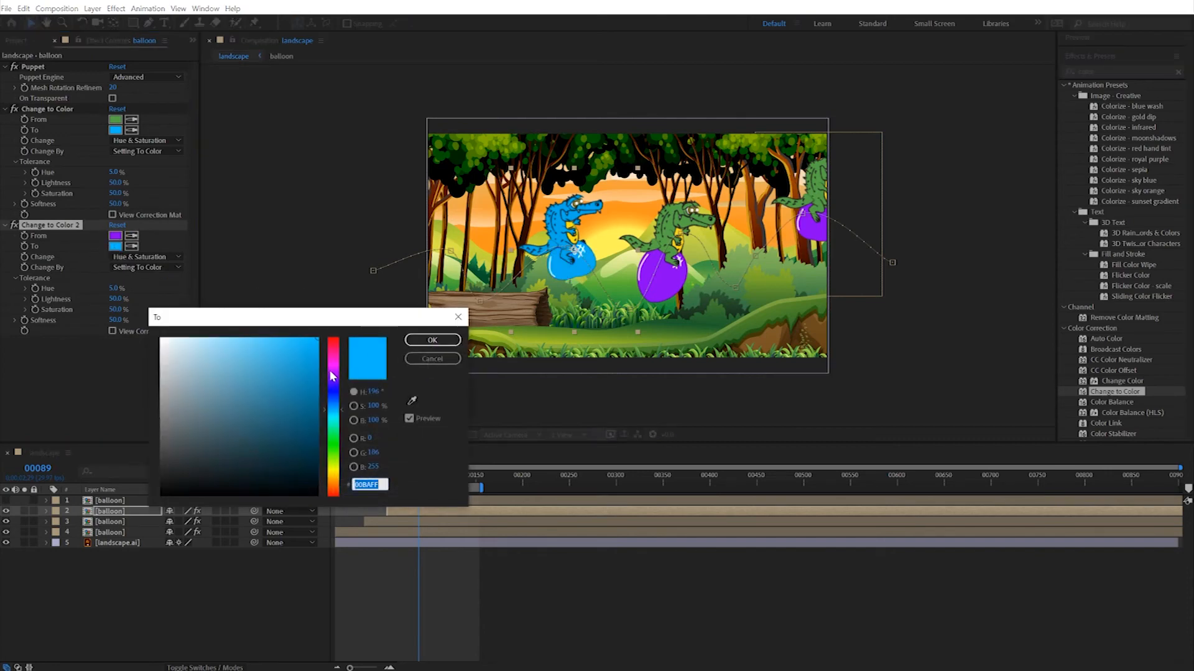
click(337, 342)
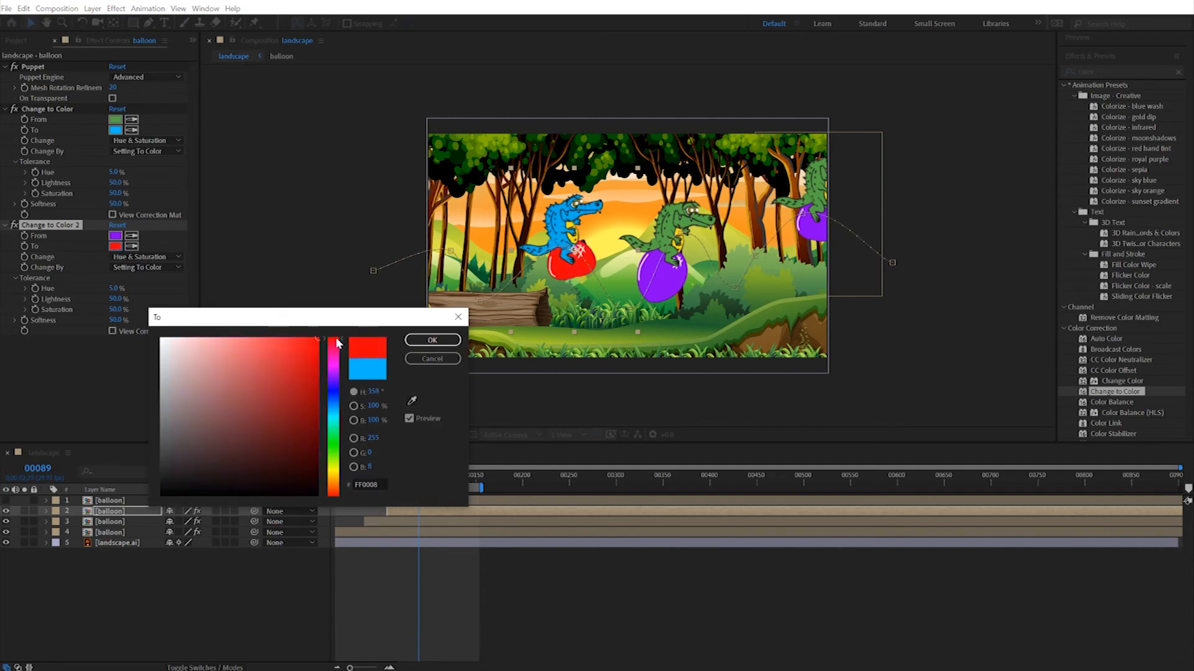
click(433, 340)
key(space)
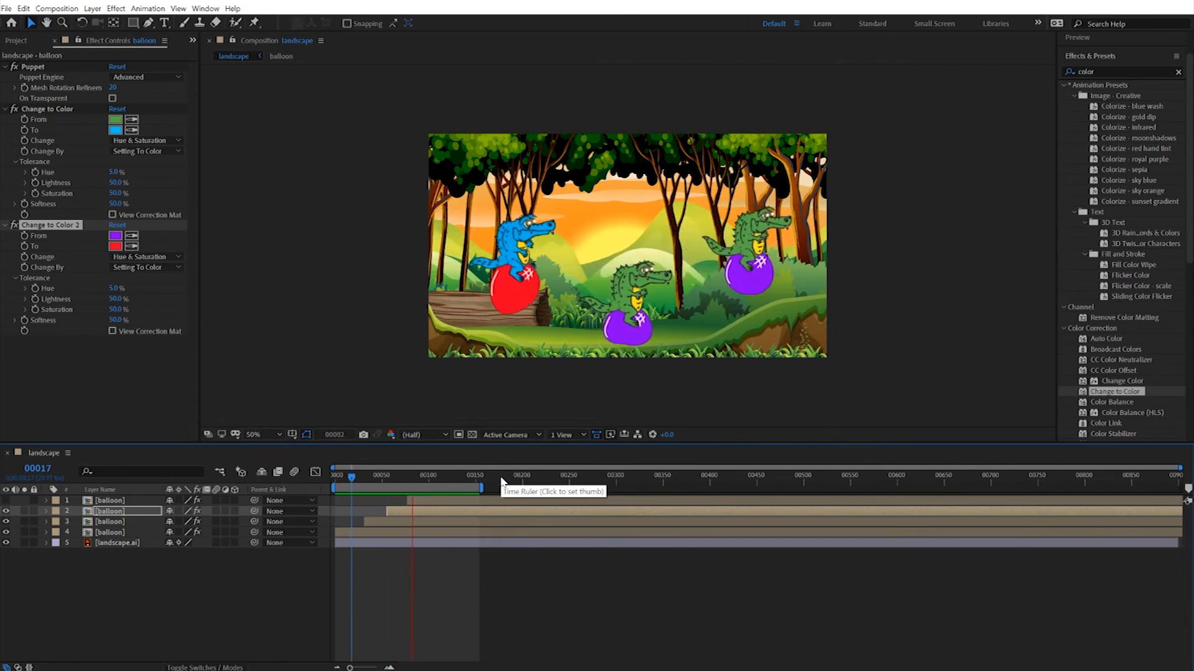
key(space)
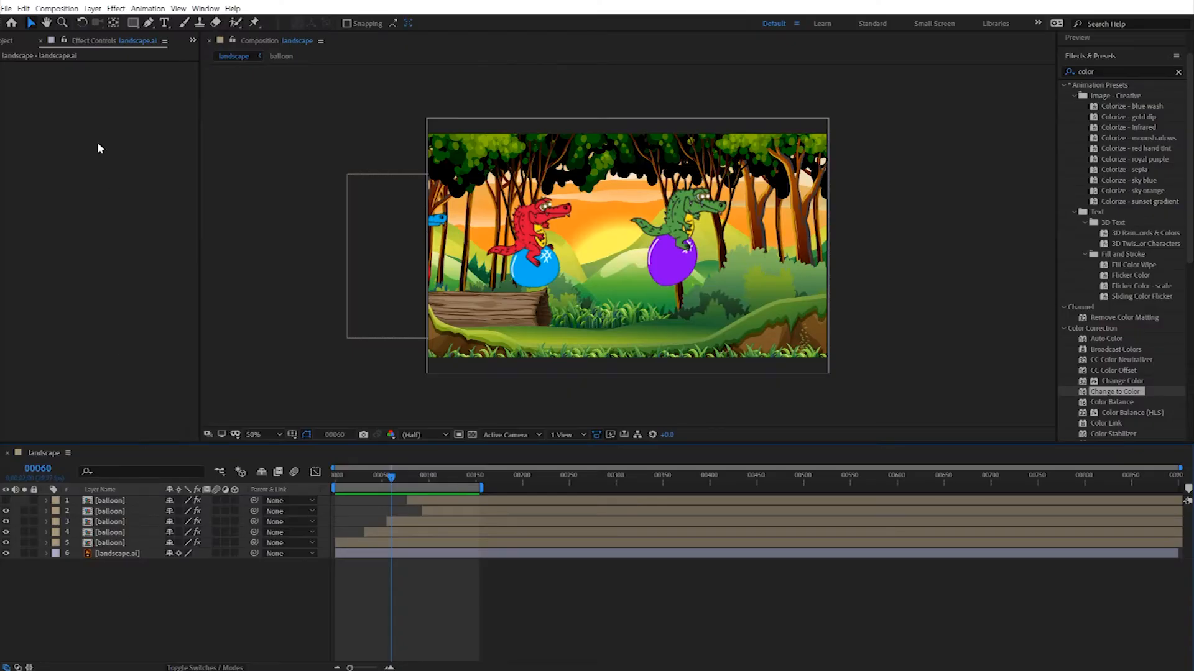
Add a new adjustment layer above the balloon layers in the landscape composition
click(92, 9)
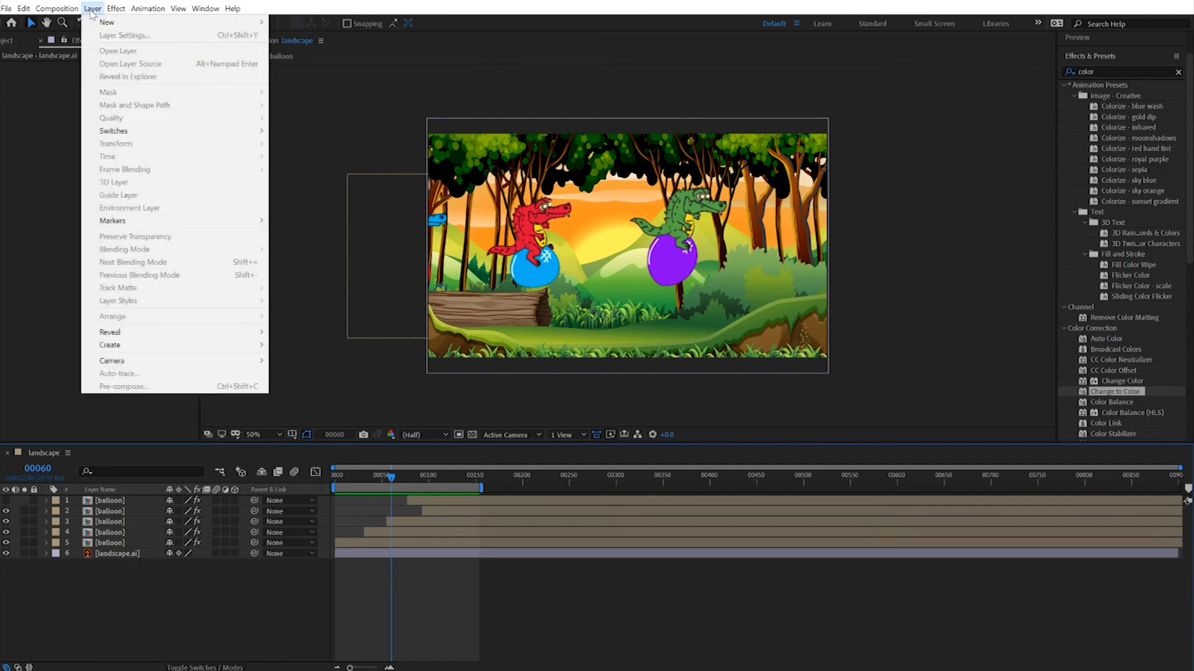
mouse_move(108, 22)
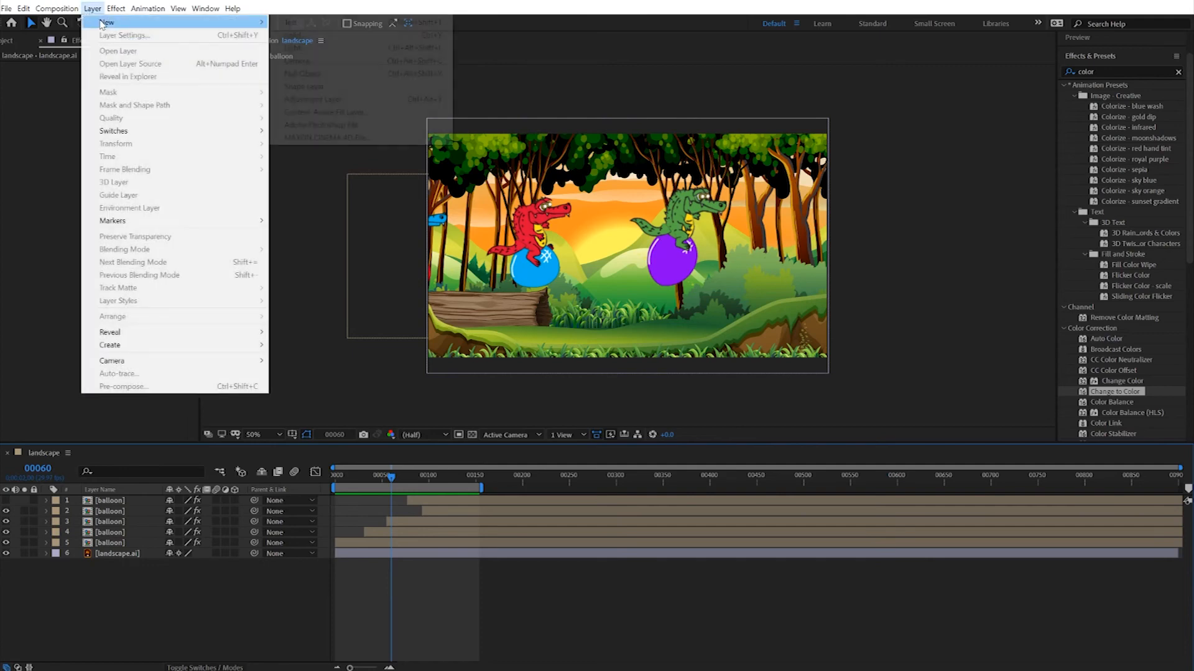
click(313, 100)
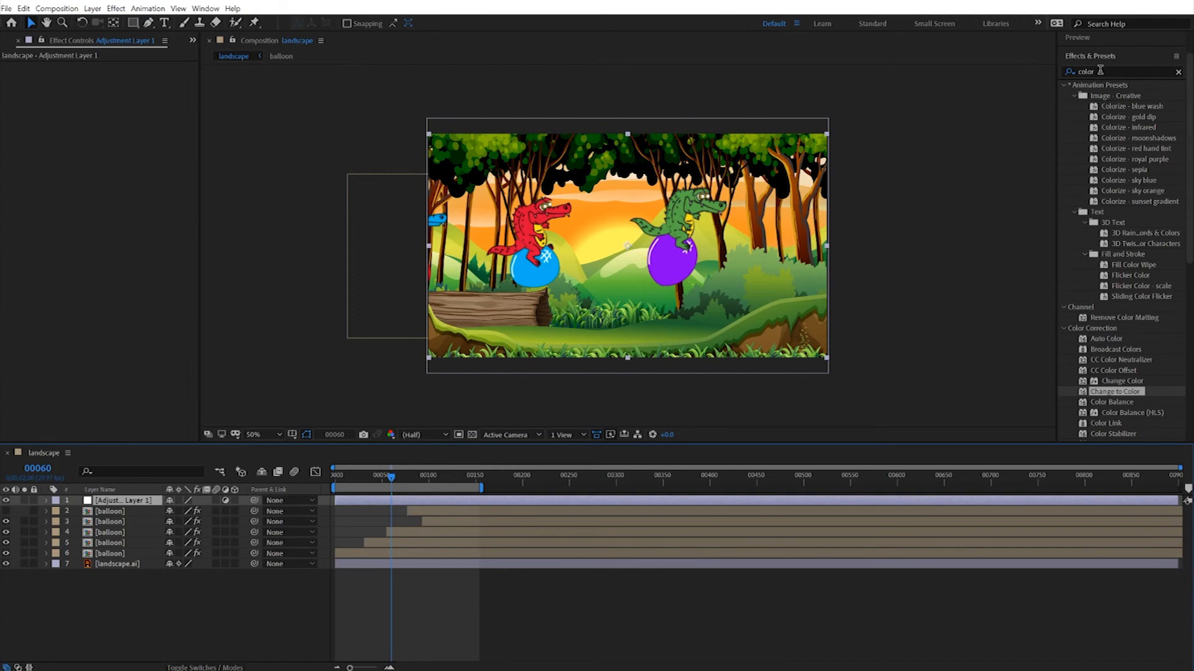
Find effects matching "curve" and apply Curves to the new adjustment layer
click(1100, 70)
text(curve)
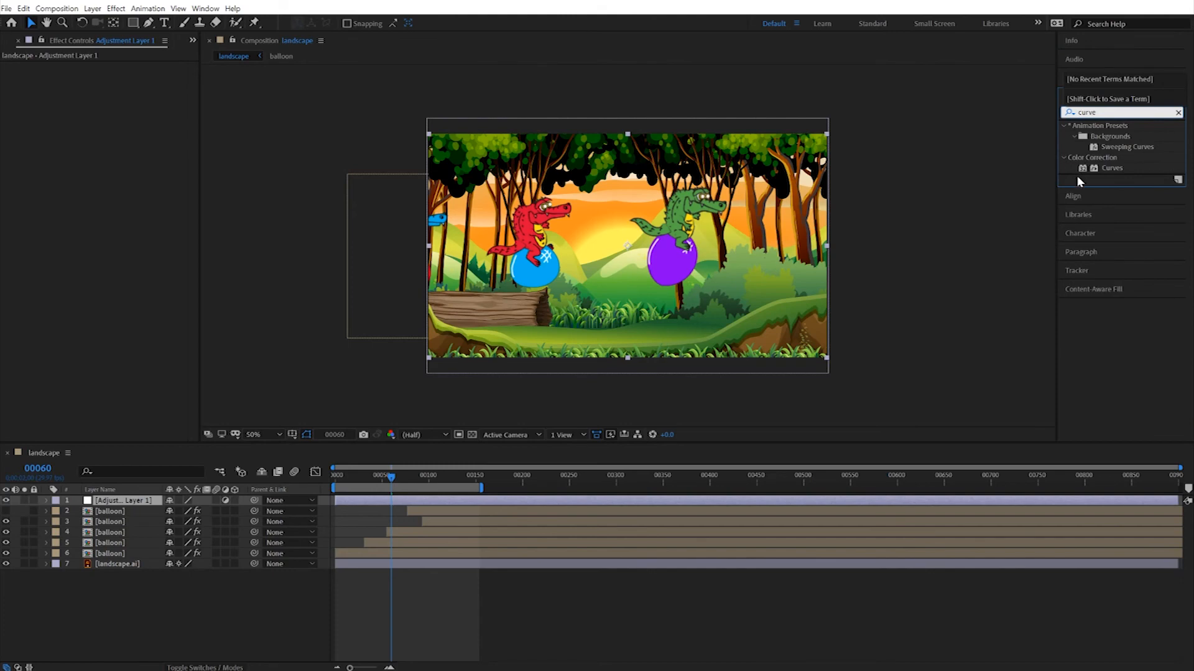
drag(1111, 168, 476, 503)
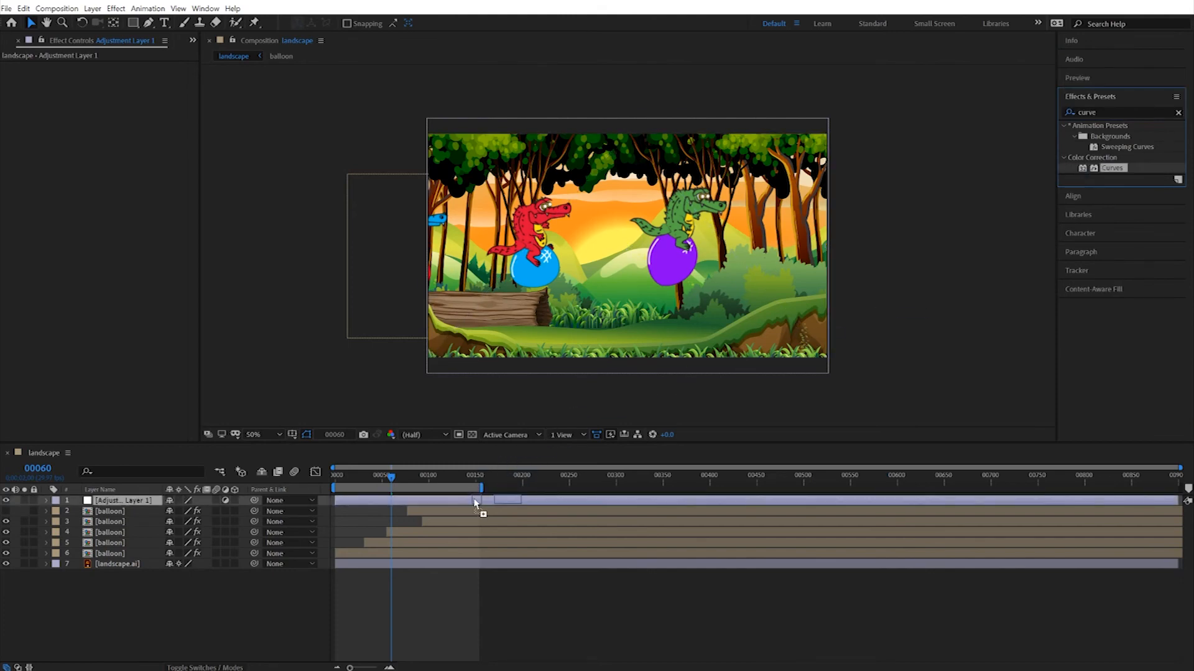
drag(475, 503, 476, 504)
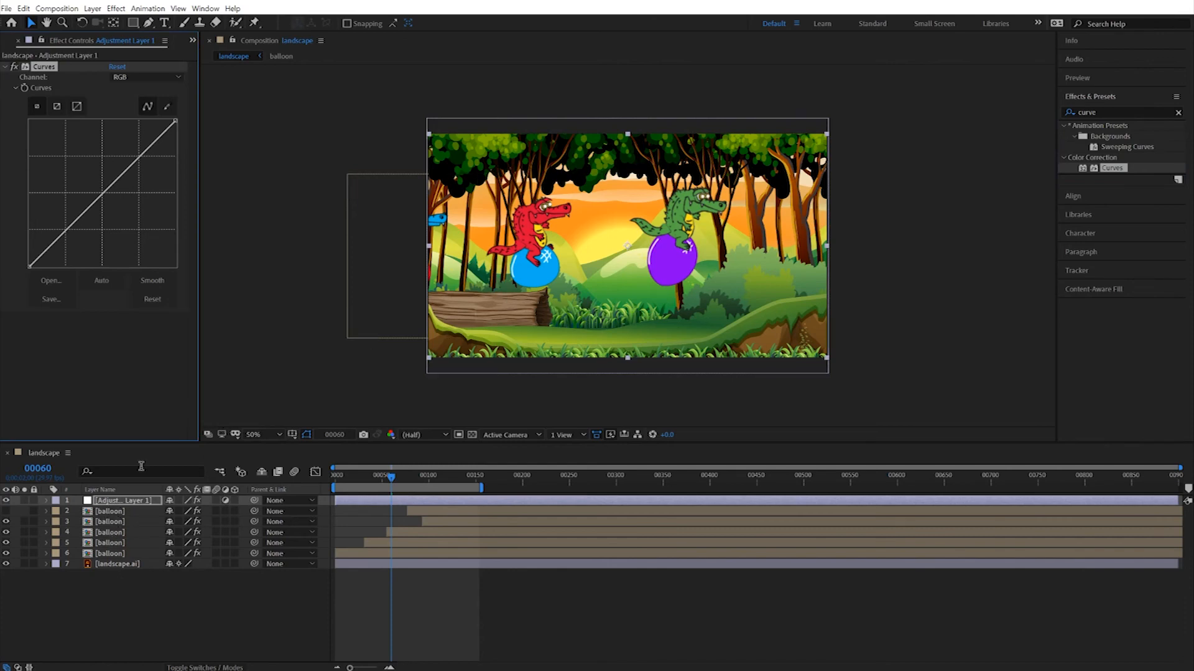
Shape the RGB curve into a gentle S with darker shadows and brighter highlights, then preview the animation
drag(65, 232, 78, 239)
drag(144, 163, 138, 149)
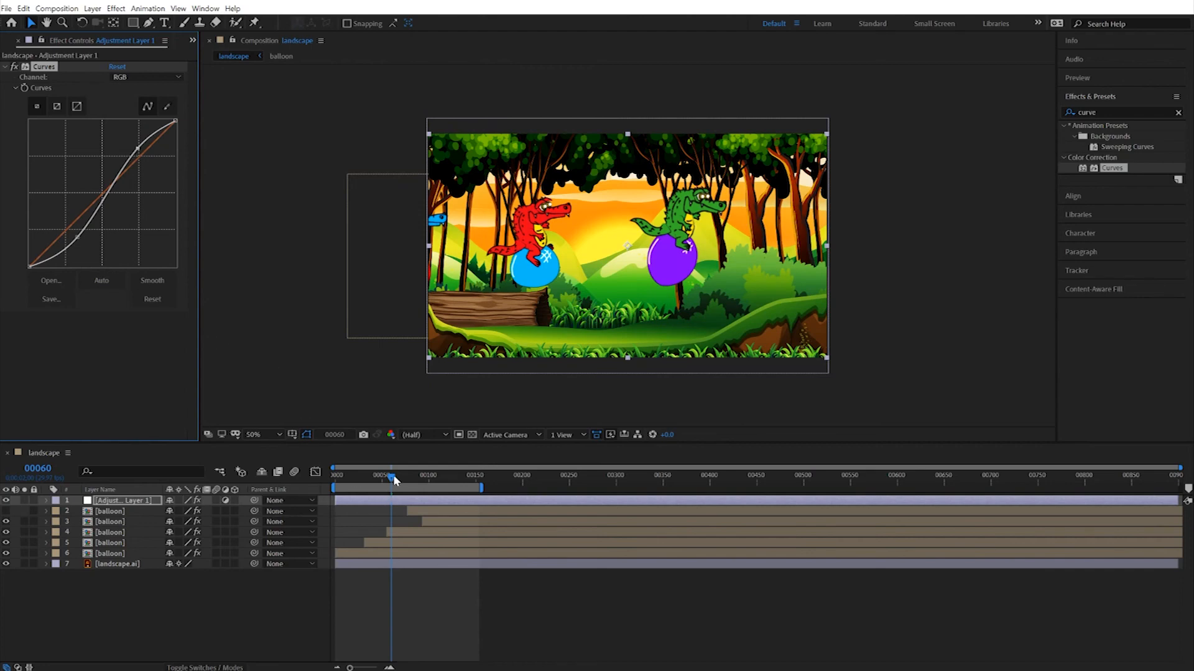
key(space)
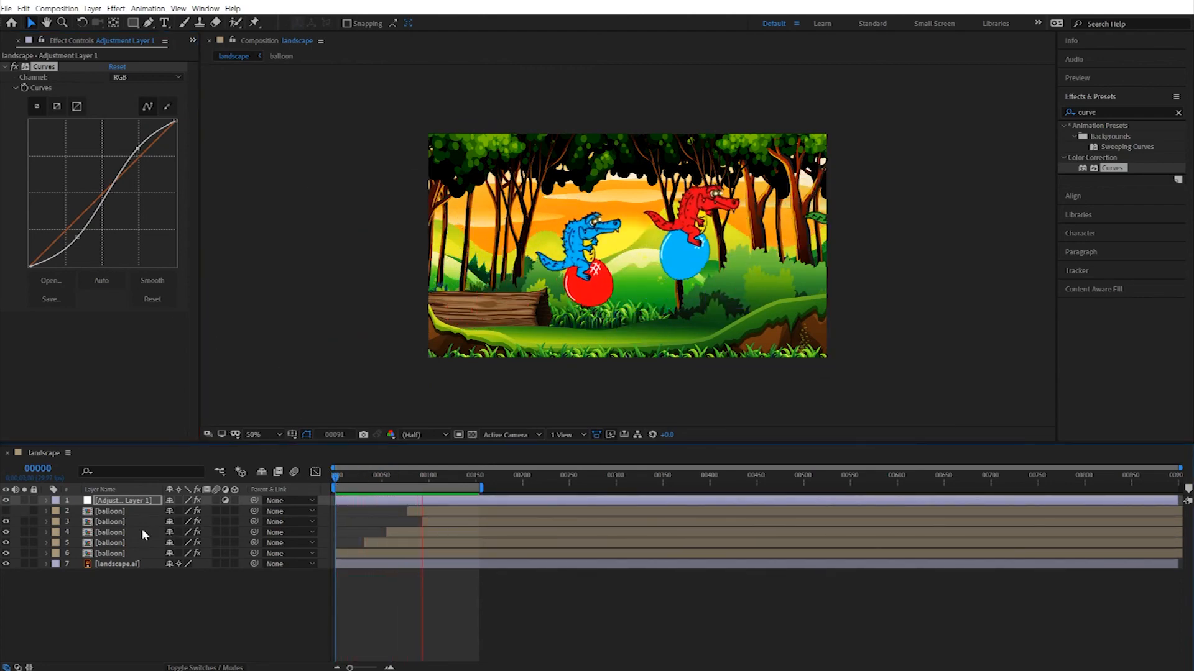
key(space)
Compare the scene with the adjustment layer hidden and shown, then play the animation from the start
click(7, 501)
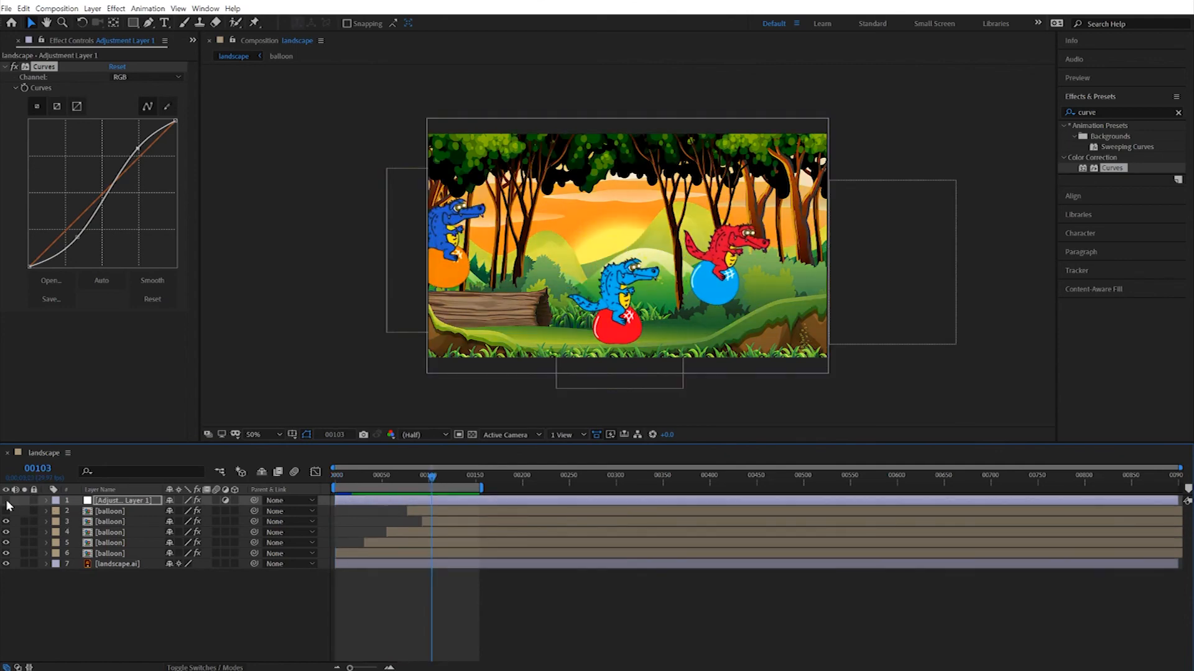
click(7, 501)
click(7, 502)
click(6, 501)
drag(426, 485, 322, 488)
key(space)
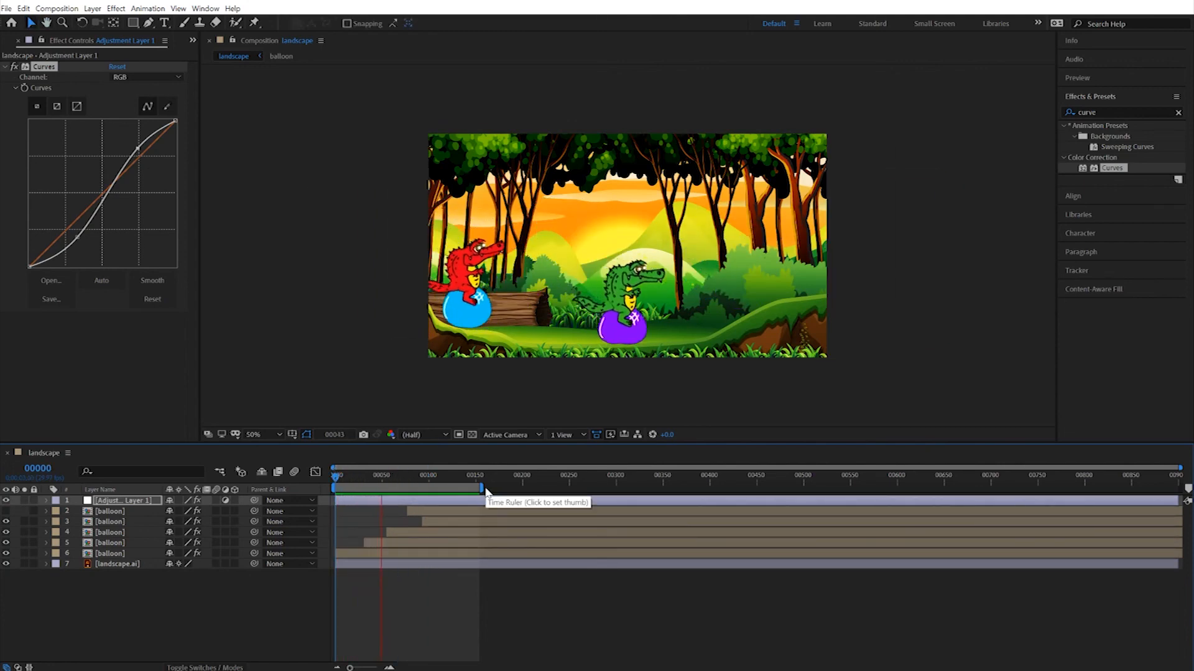
key(space)
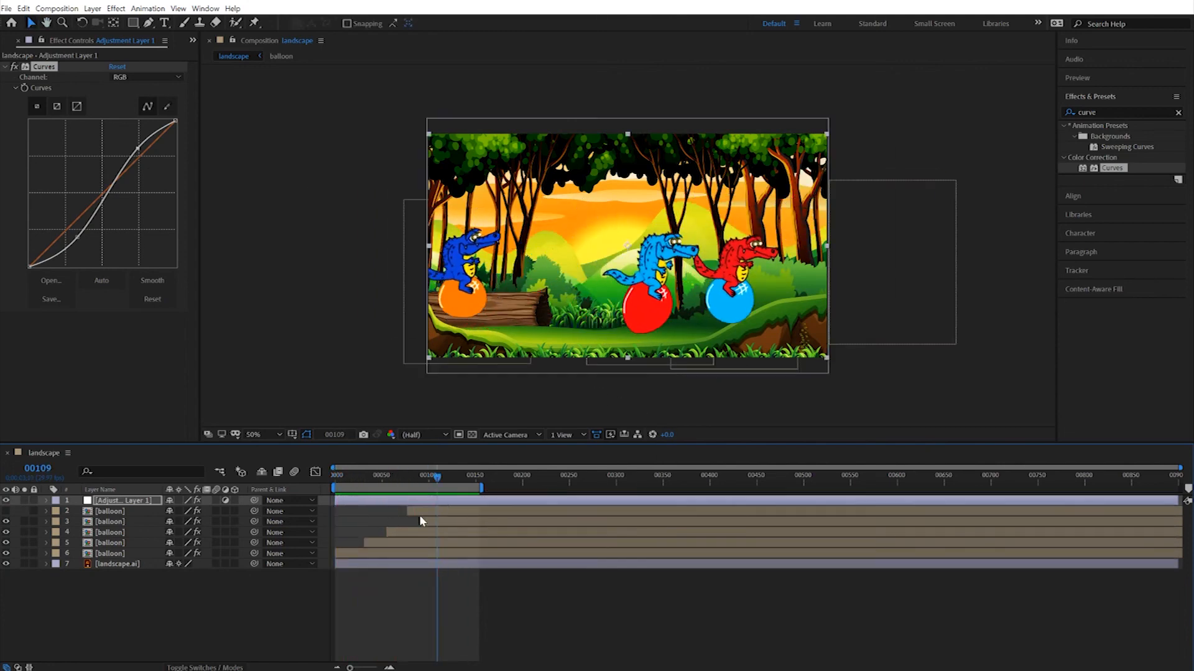
Duplicate the adjustment layer and delete the Curves effect from the copy on top
click(109, 501)
click(104, 502)
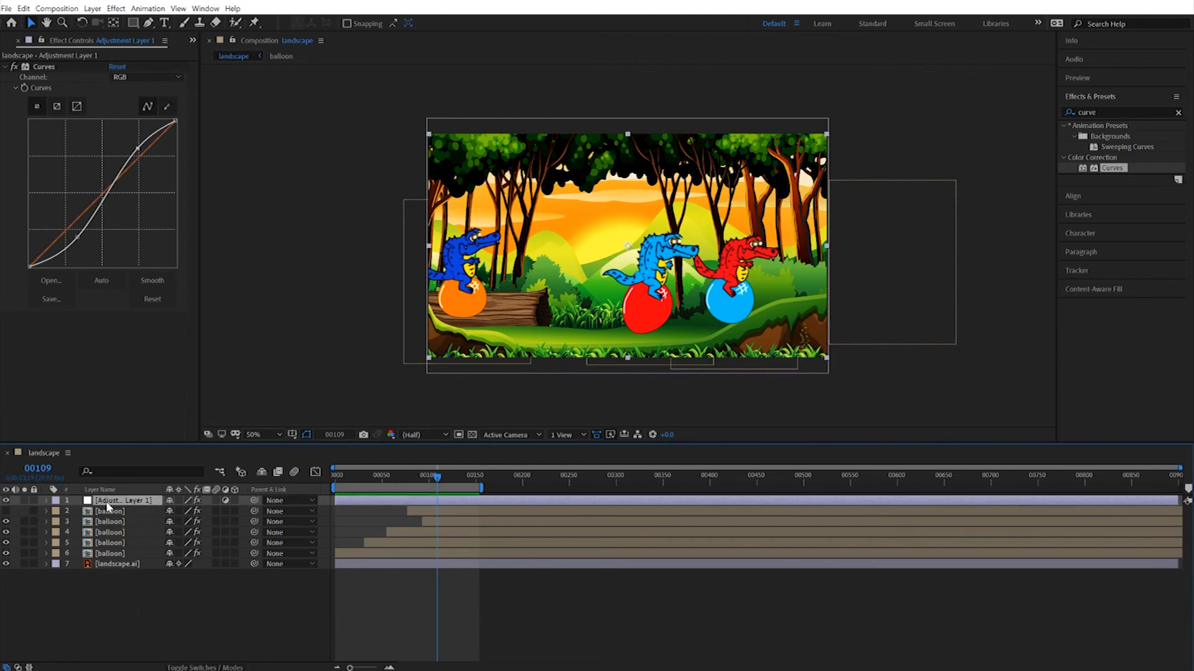
key(ctrl+d)
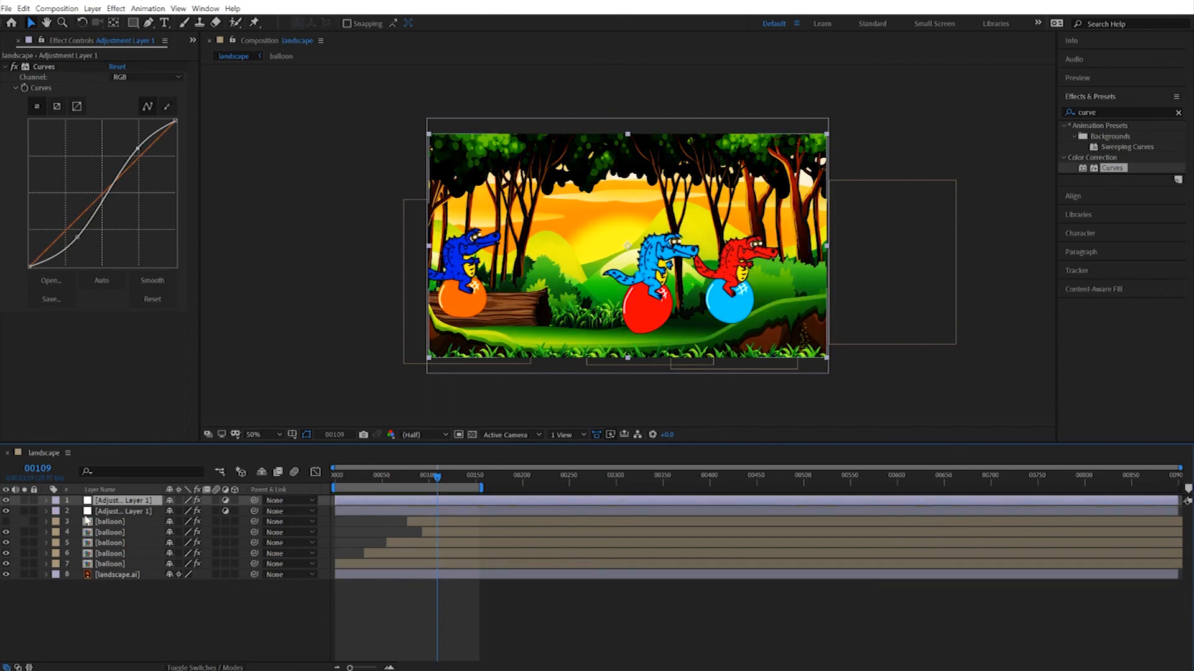
click(43, 67)
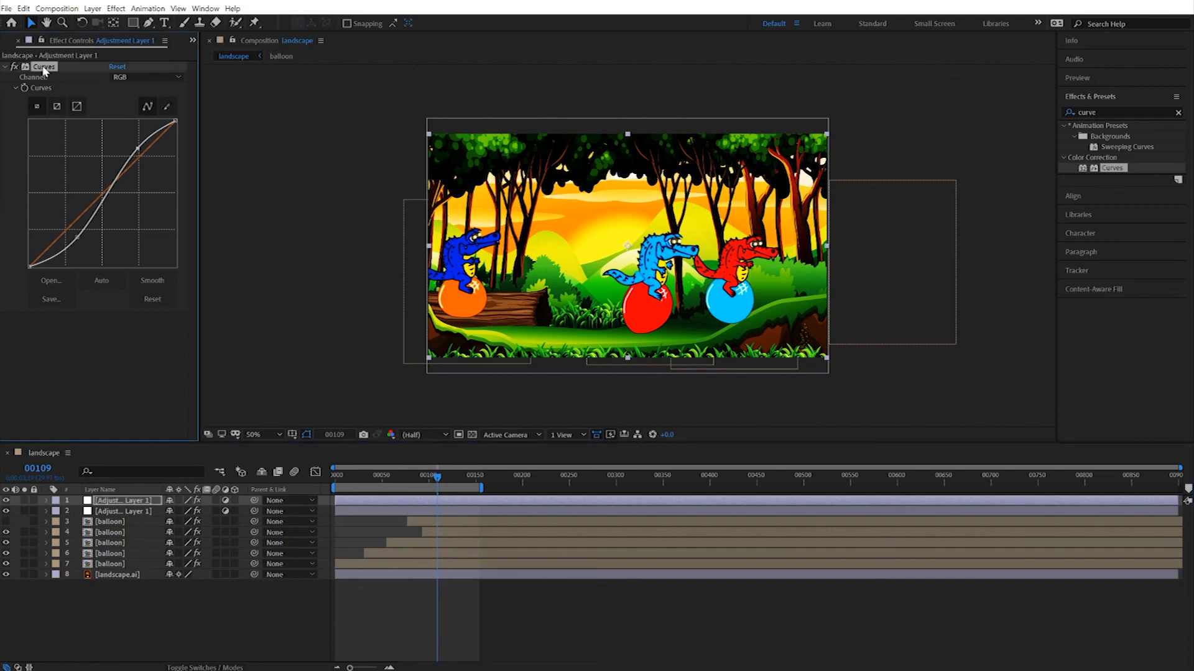
key(Delete)
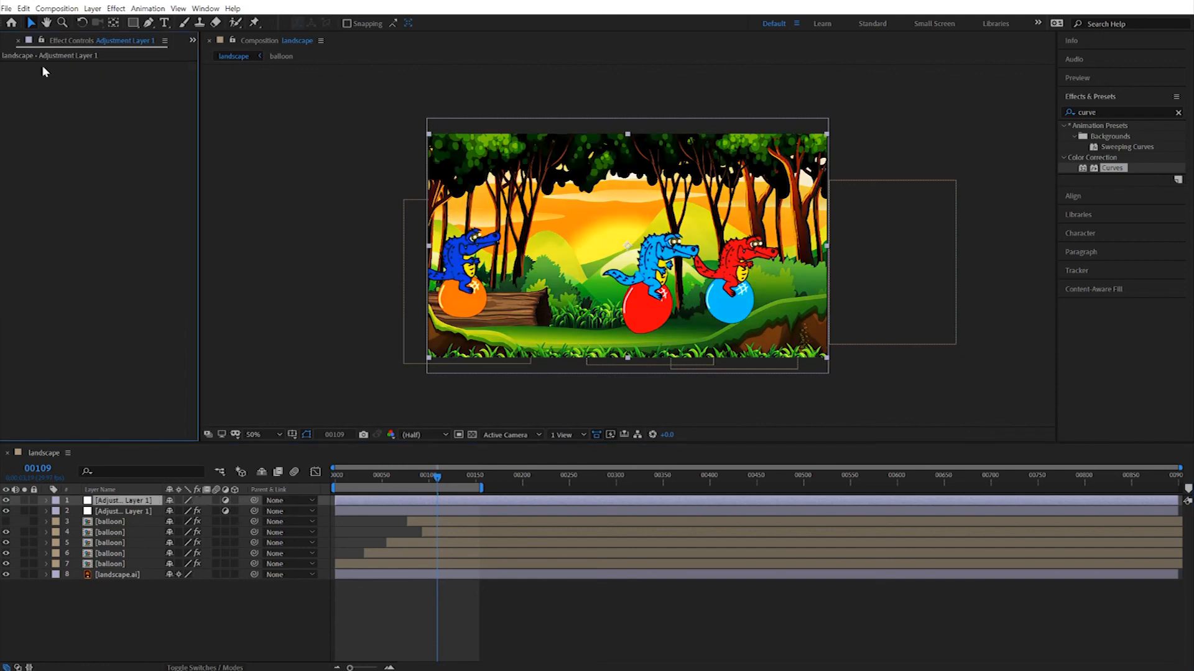
Find effects matching "satur", apply Hue/Saturation to the top adjustment layer and set its Master Saturation to -85
click(1105, 113)
text(satur)
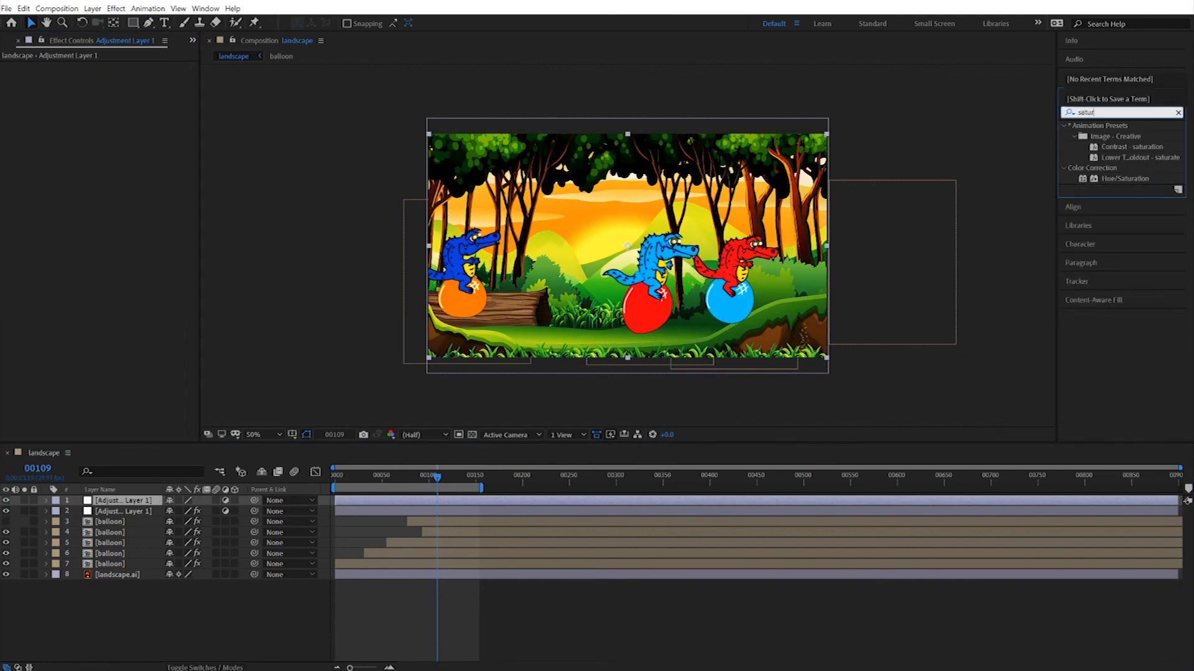
drag(1100, 179, 373, 506)
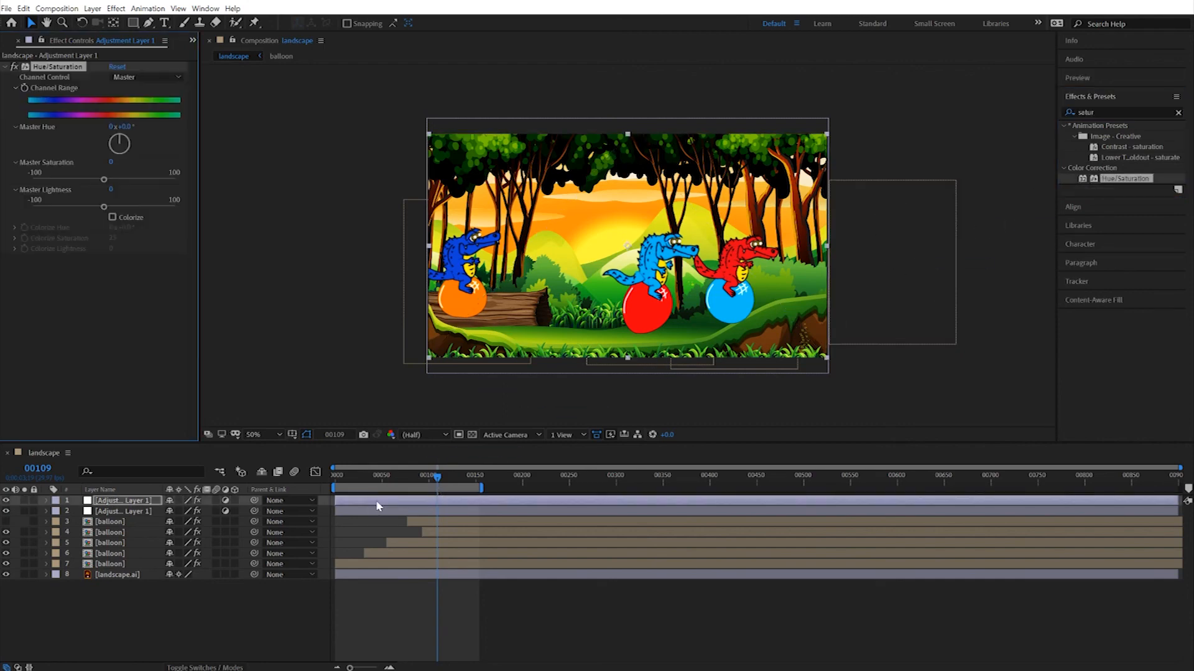
drag(101, 181, 138, 182)
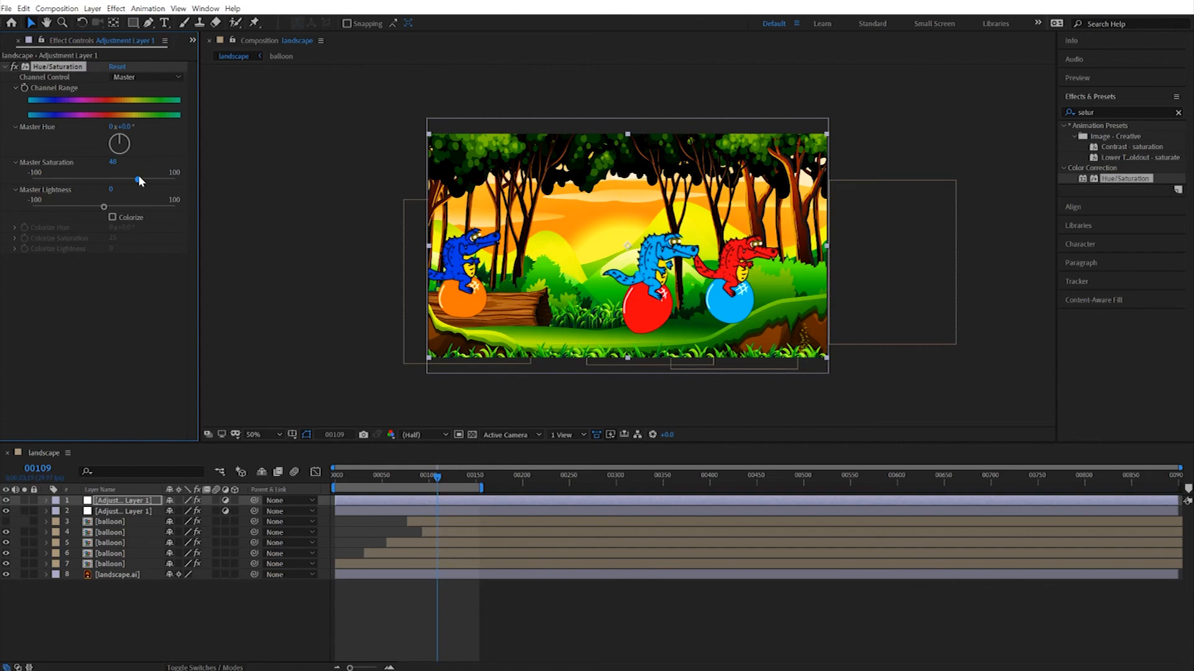
drag(135, 181, 46, 188)
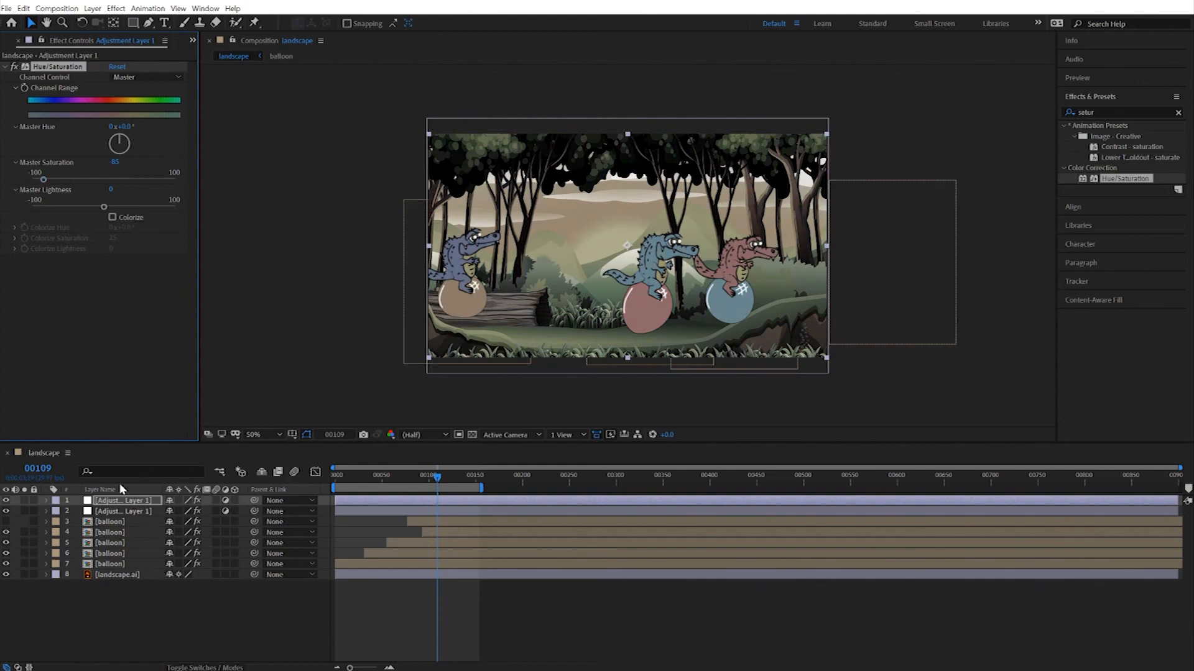
Move the Hue/Saturation adjustment layer below all balloon layers, directly above landscape.ai, and play the animation from the start
click(100, 501)
drag(100, 504, 90, 570)
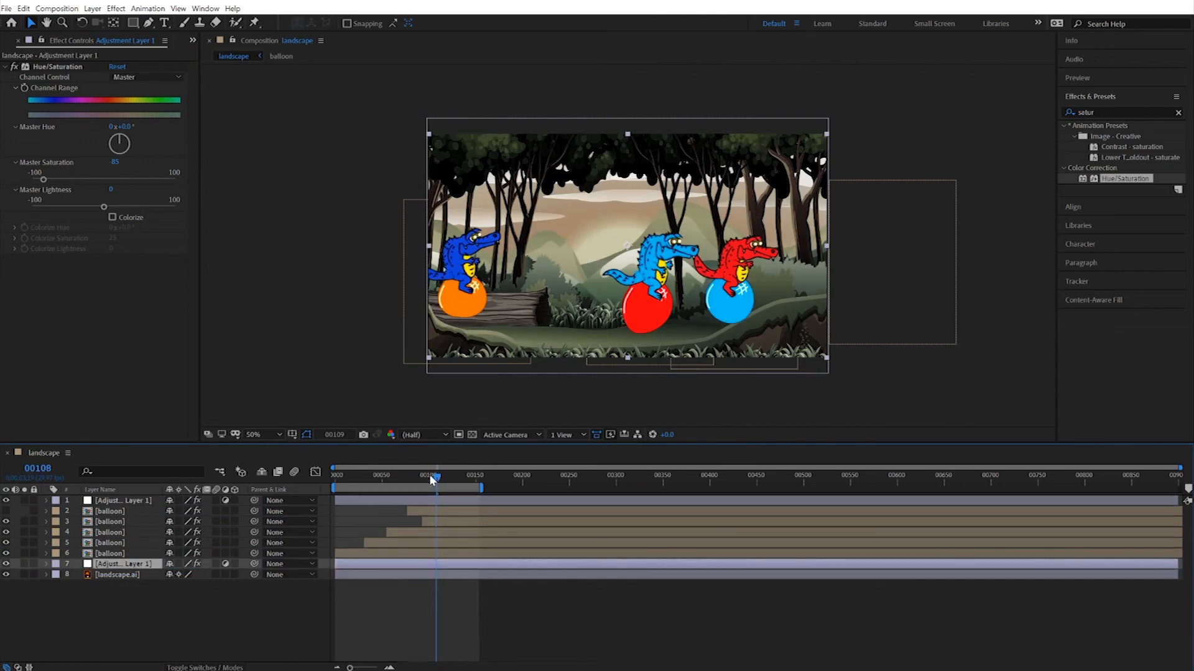
drag(435, 479, 310, 476)
key(space)
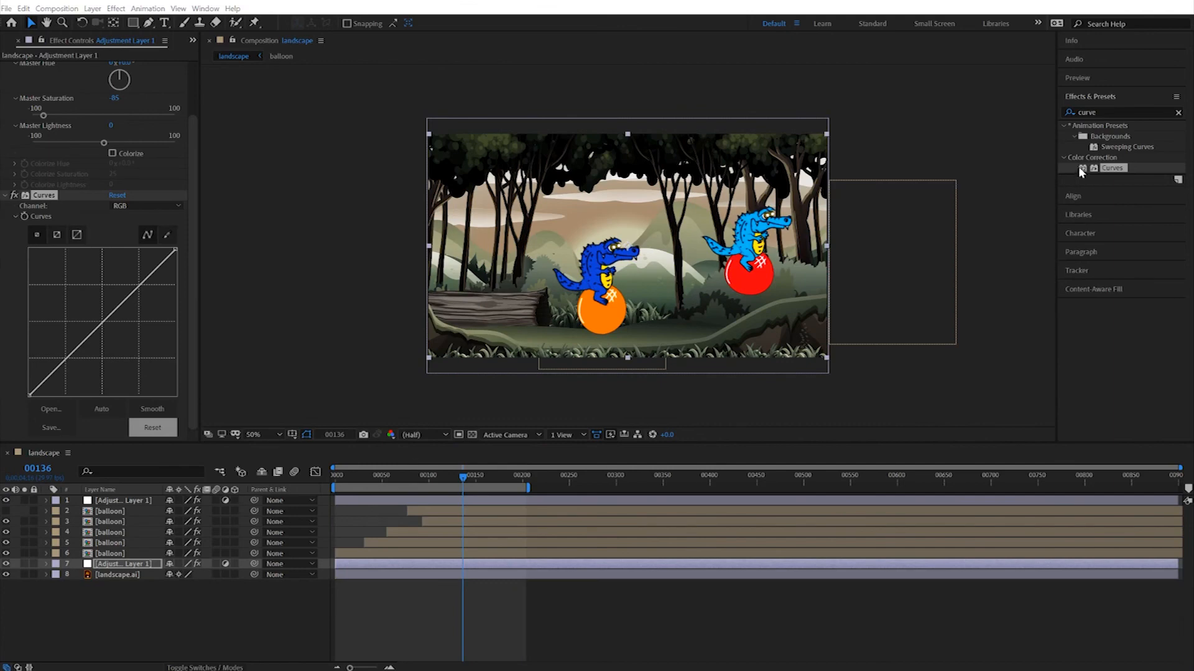
Apply another Curves effect to the adjustment layer above landscape.ai and bend its RGB curve downward to darken the background
drag(1080, 169, 111, 566)
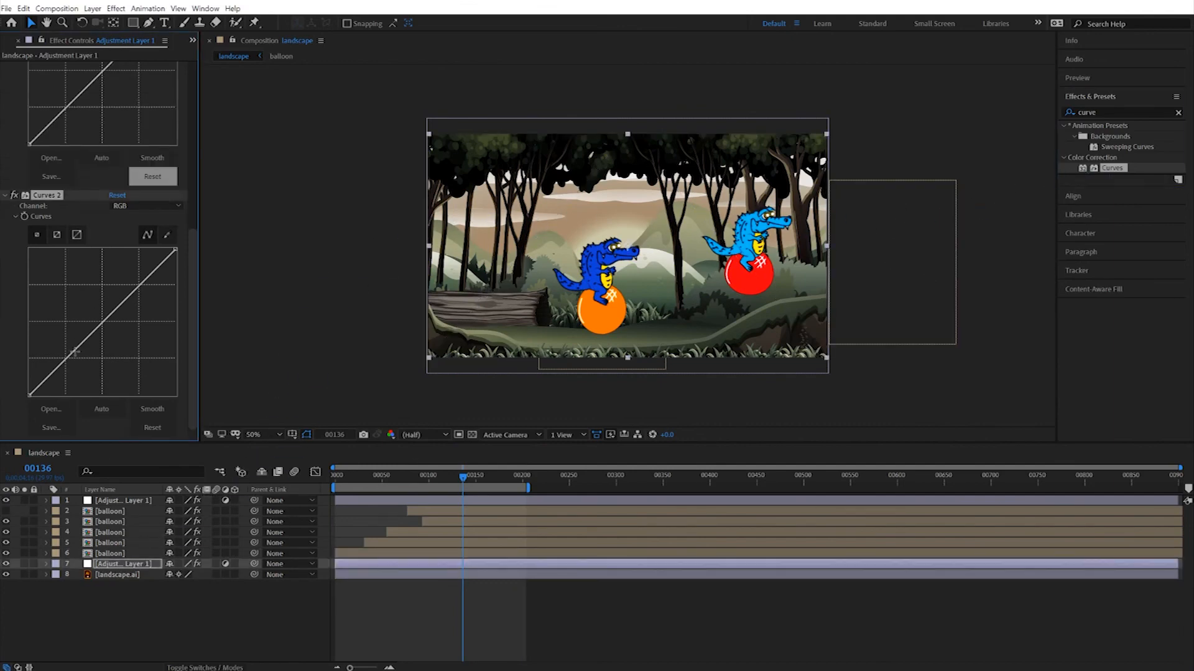
drag(74, 350, 92, 361)
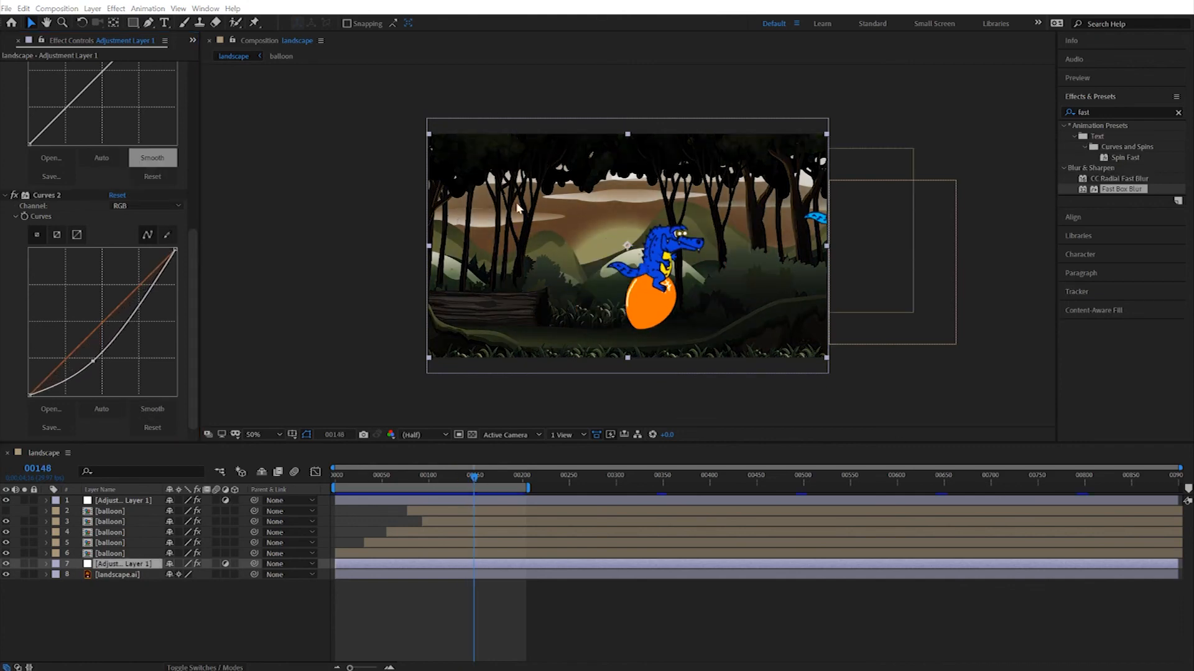
Apply Fast Box Blur with a Blur Radius of 1 to the lower adjustment layer and play the animation from the start
drag(1082, 189, 107, 567)
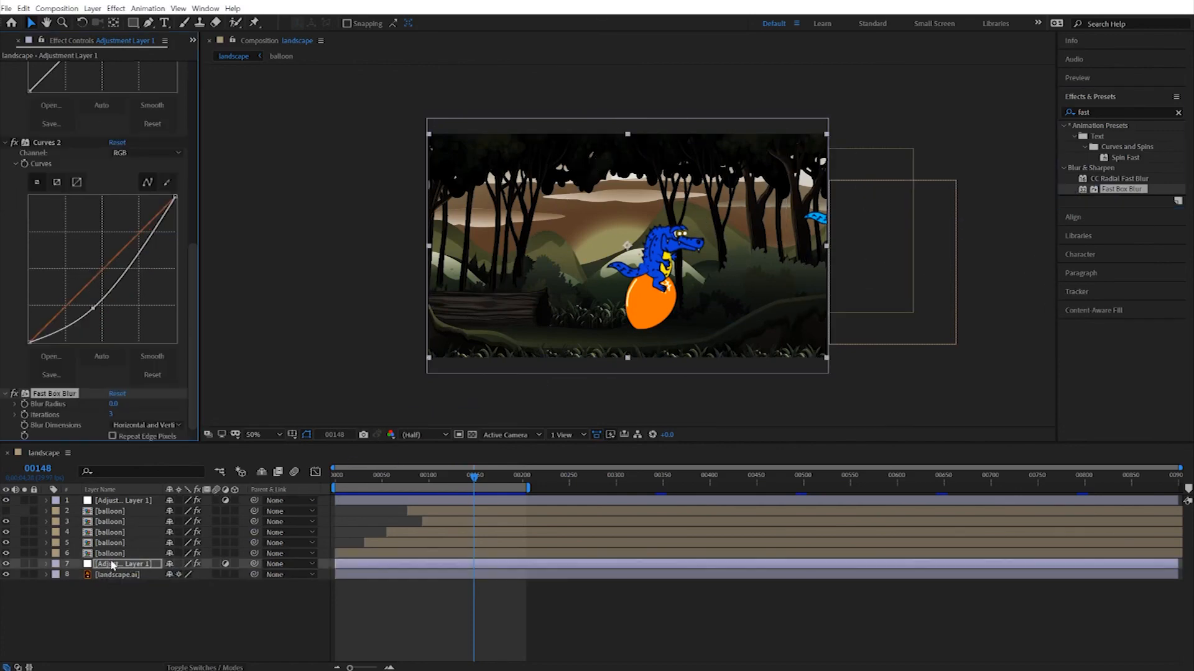
click(113, 403)
text(1)
key(Return)
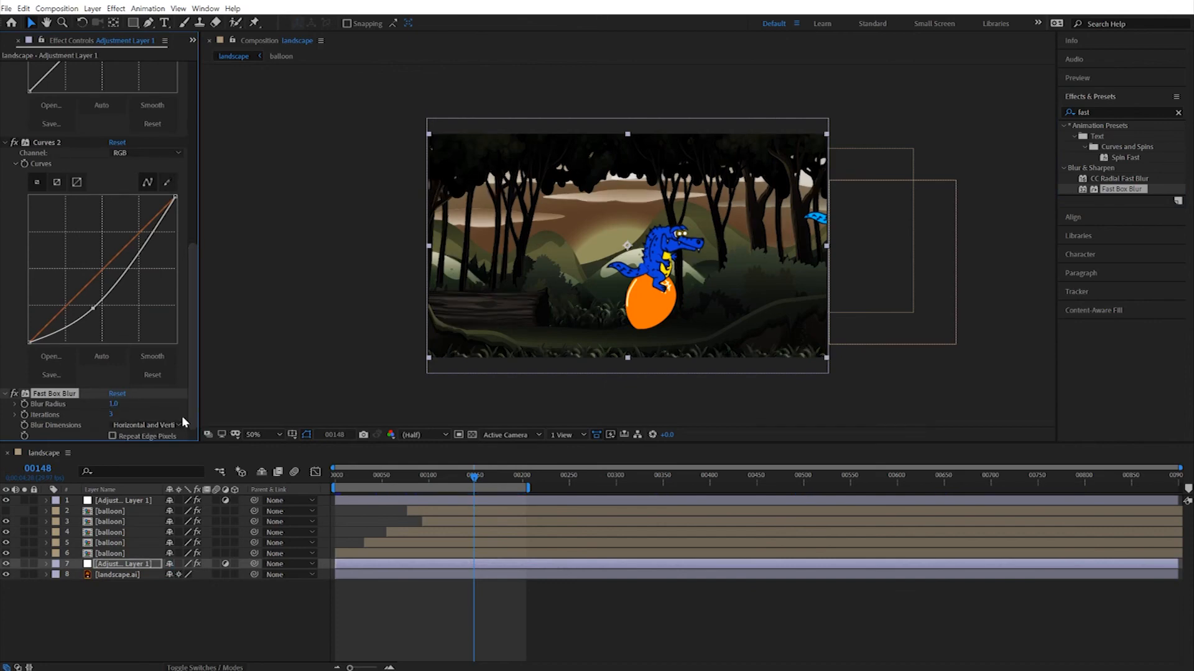
drag(473, 478, 319, 474)
key(space)
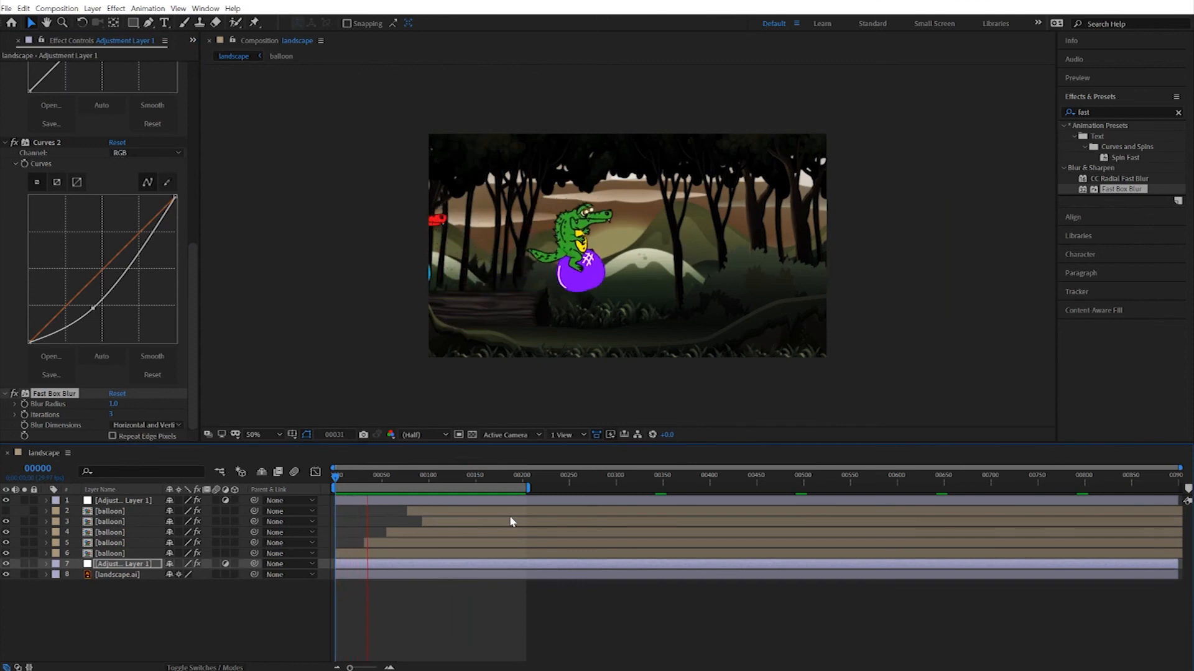